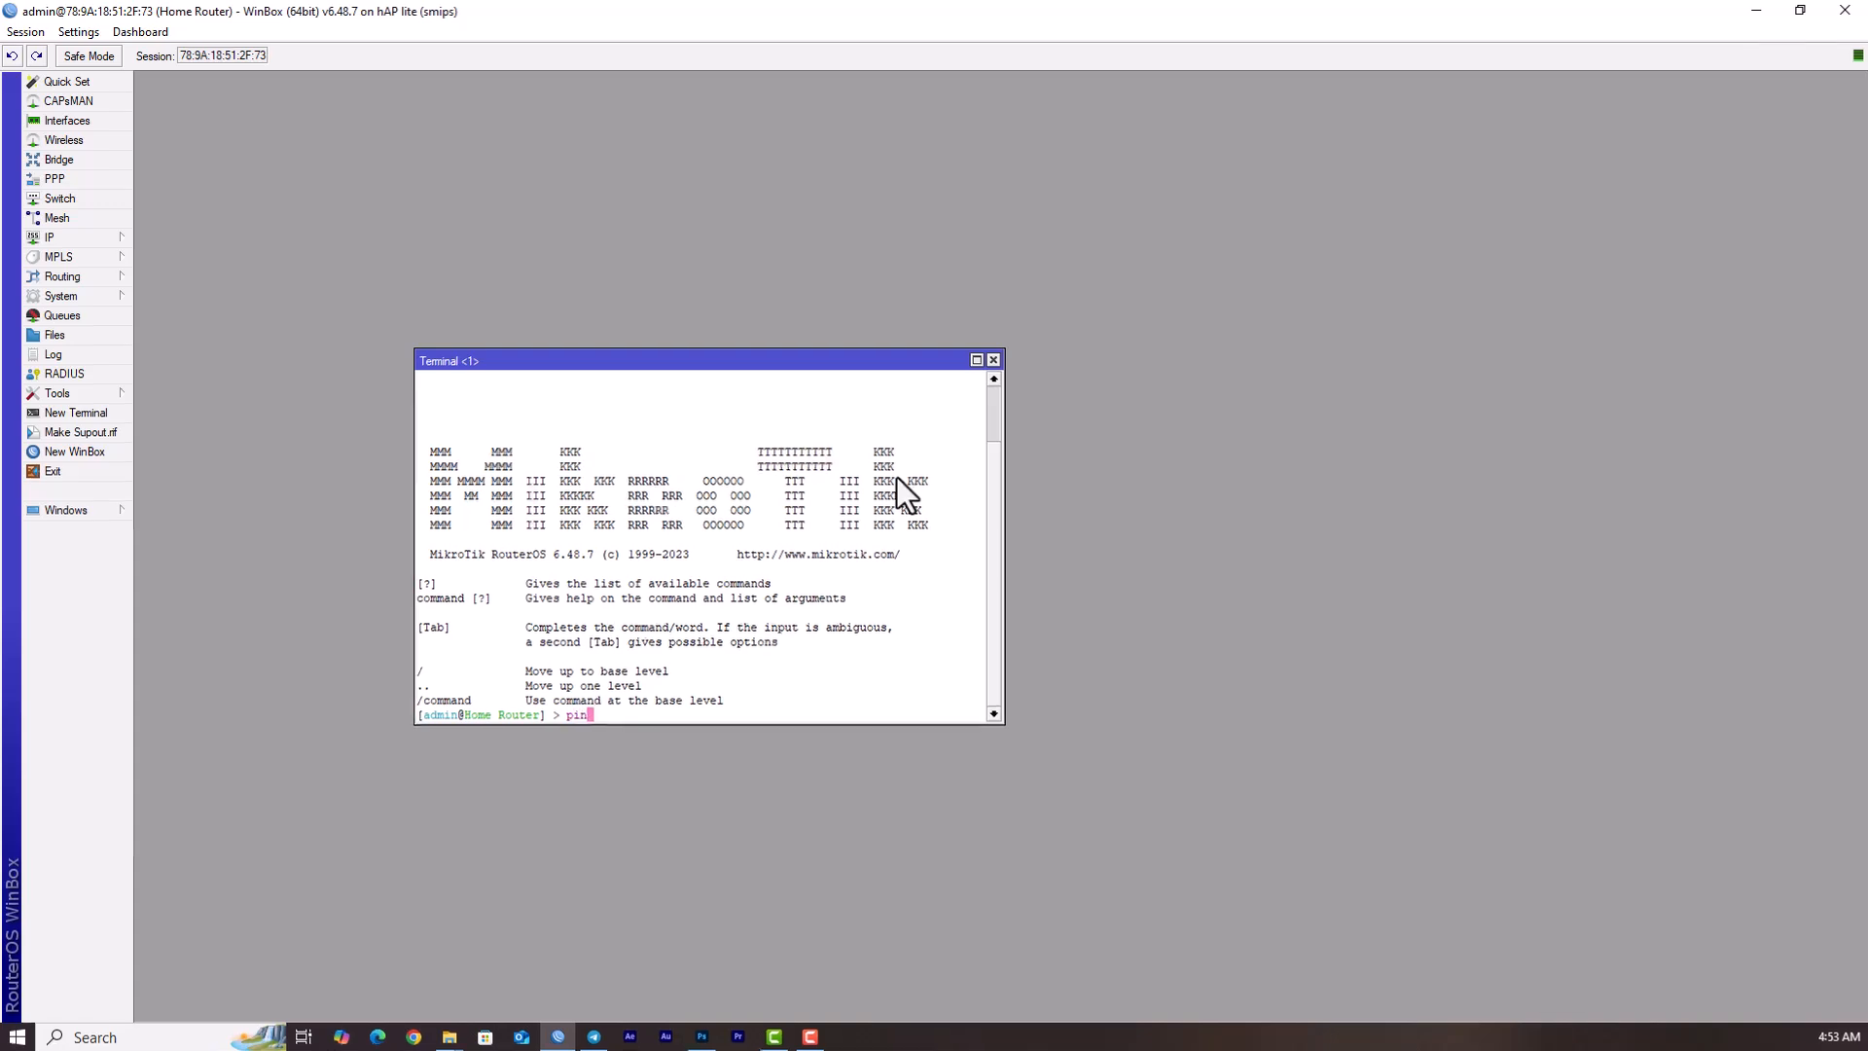
- Test internet connectivity by pinging 8.8.8.8 from the router terminal, and close the terminal
type(".8.8.8")
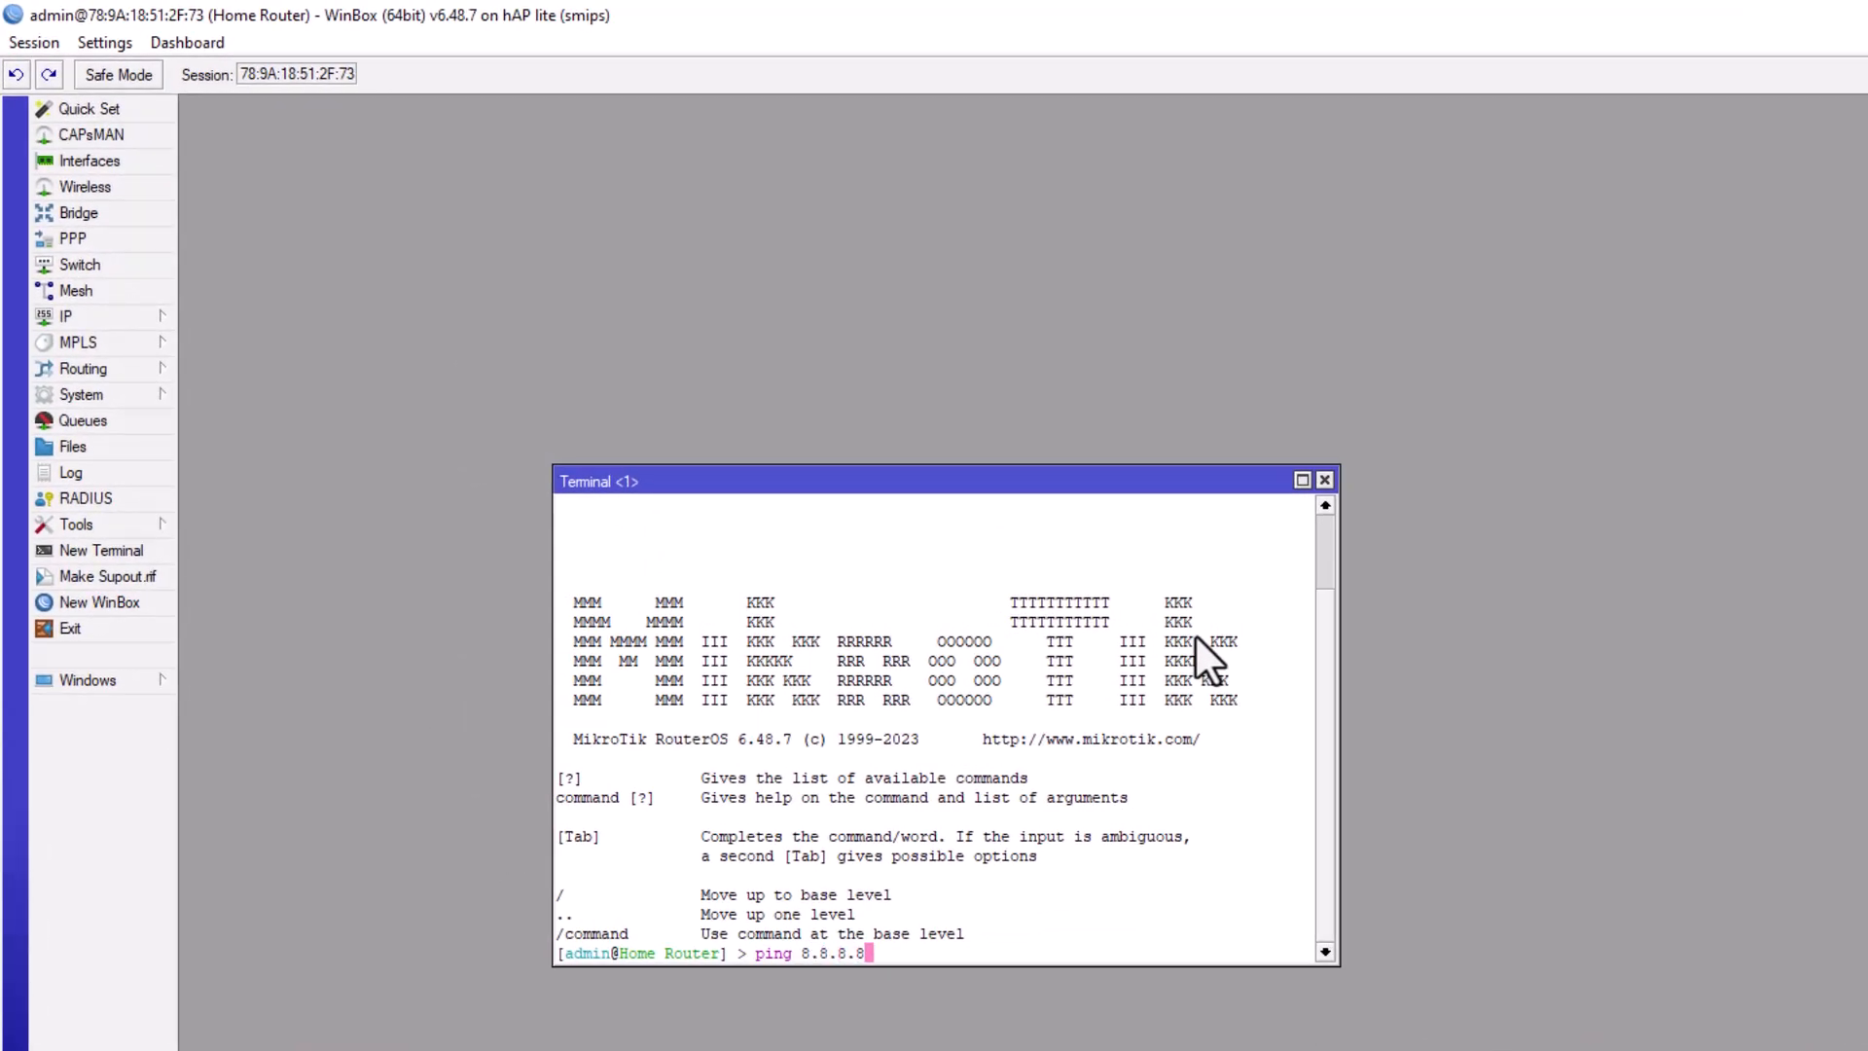
key("Return")
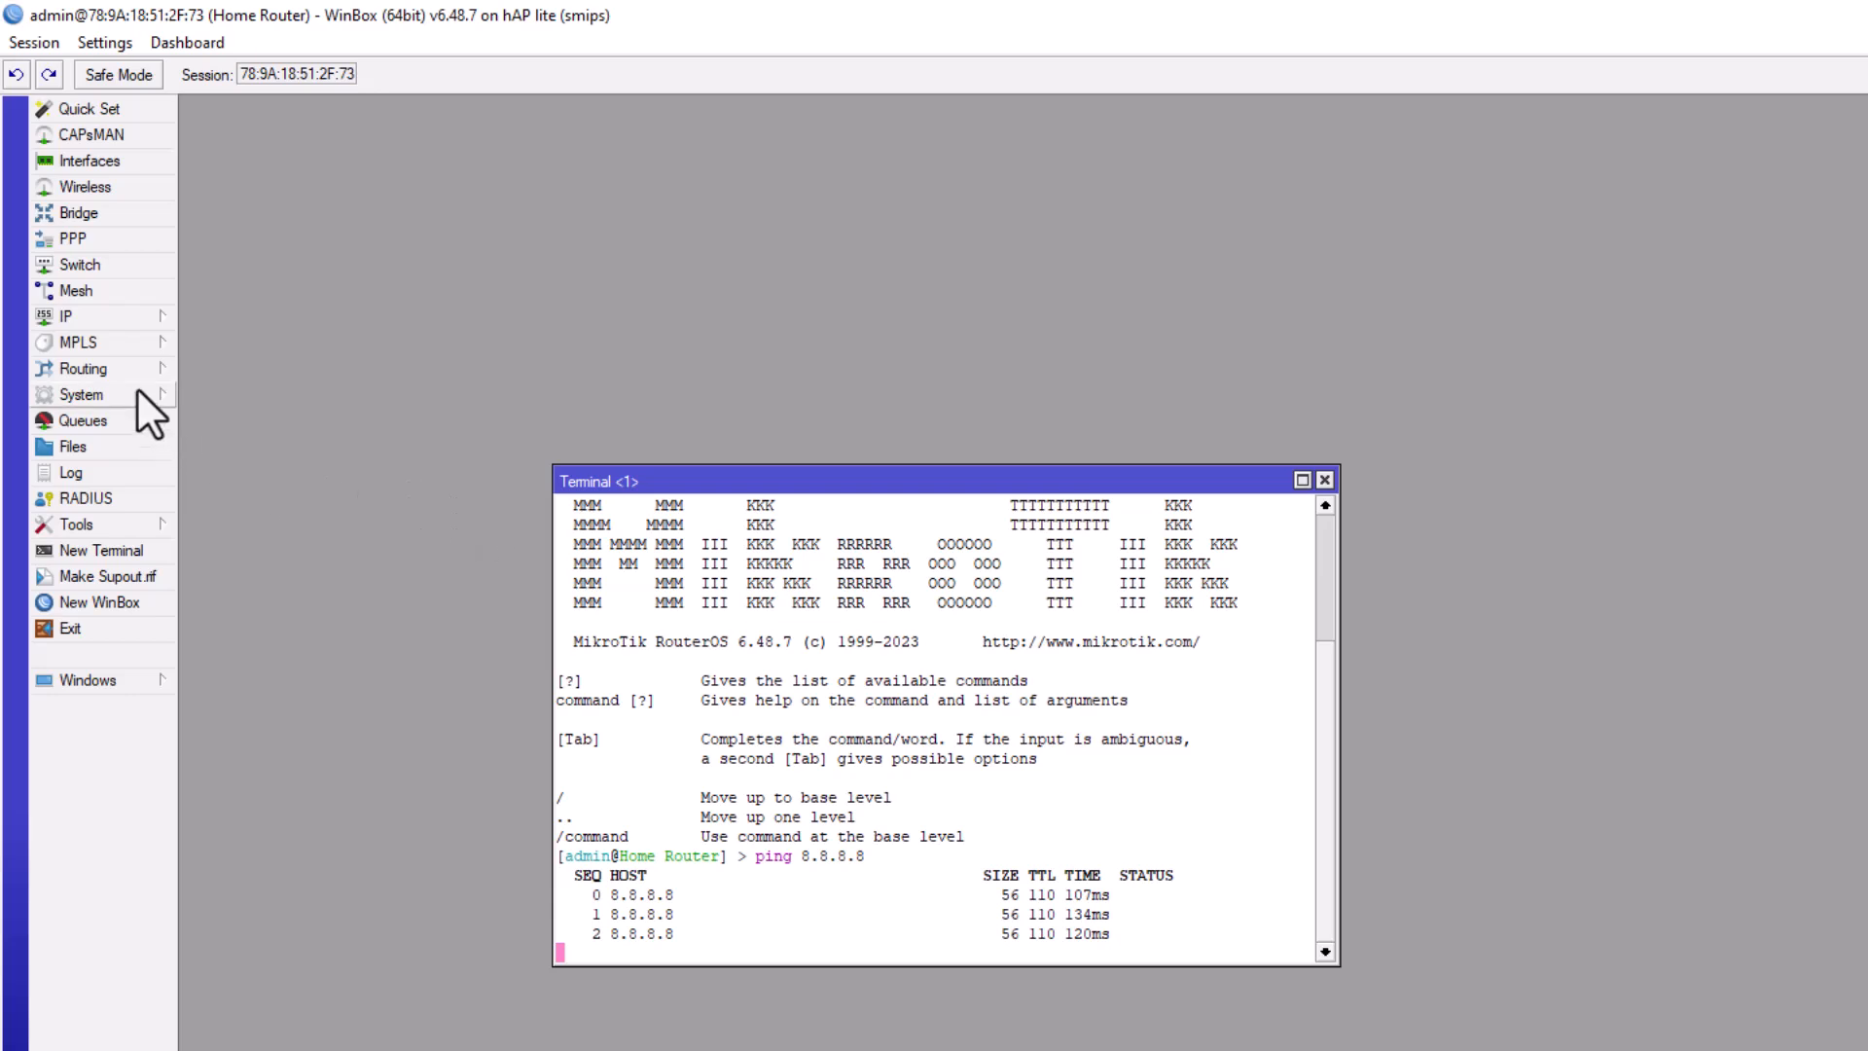
left_click(96, 319)
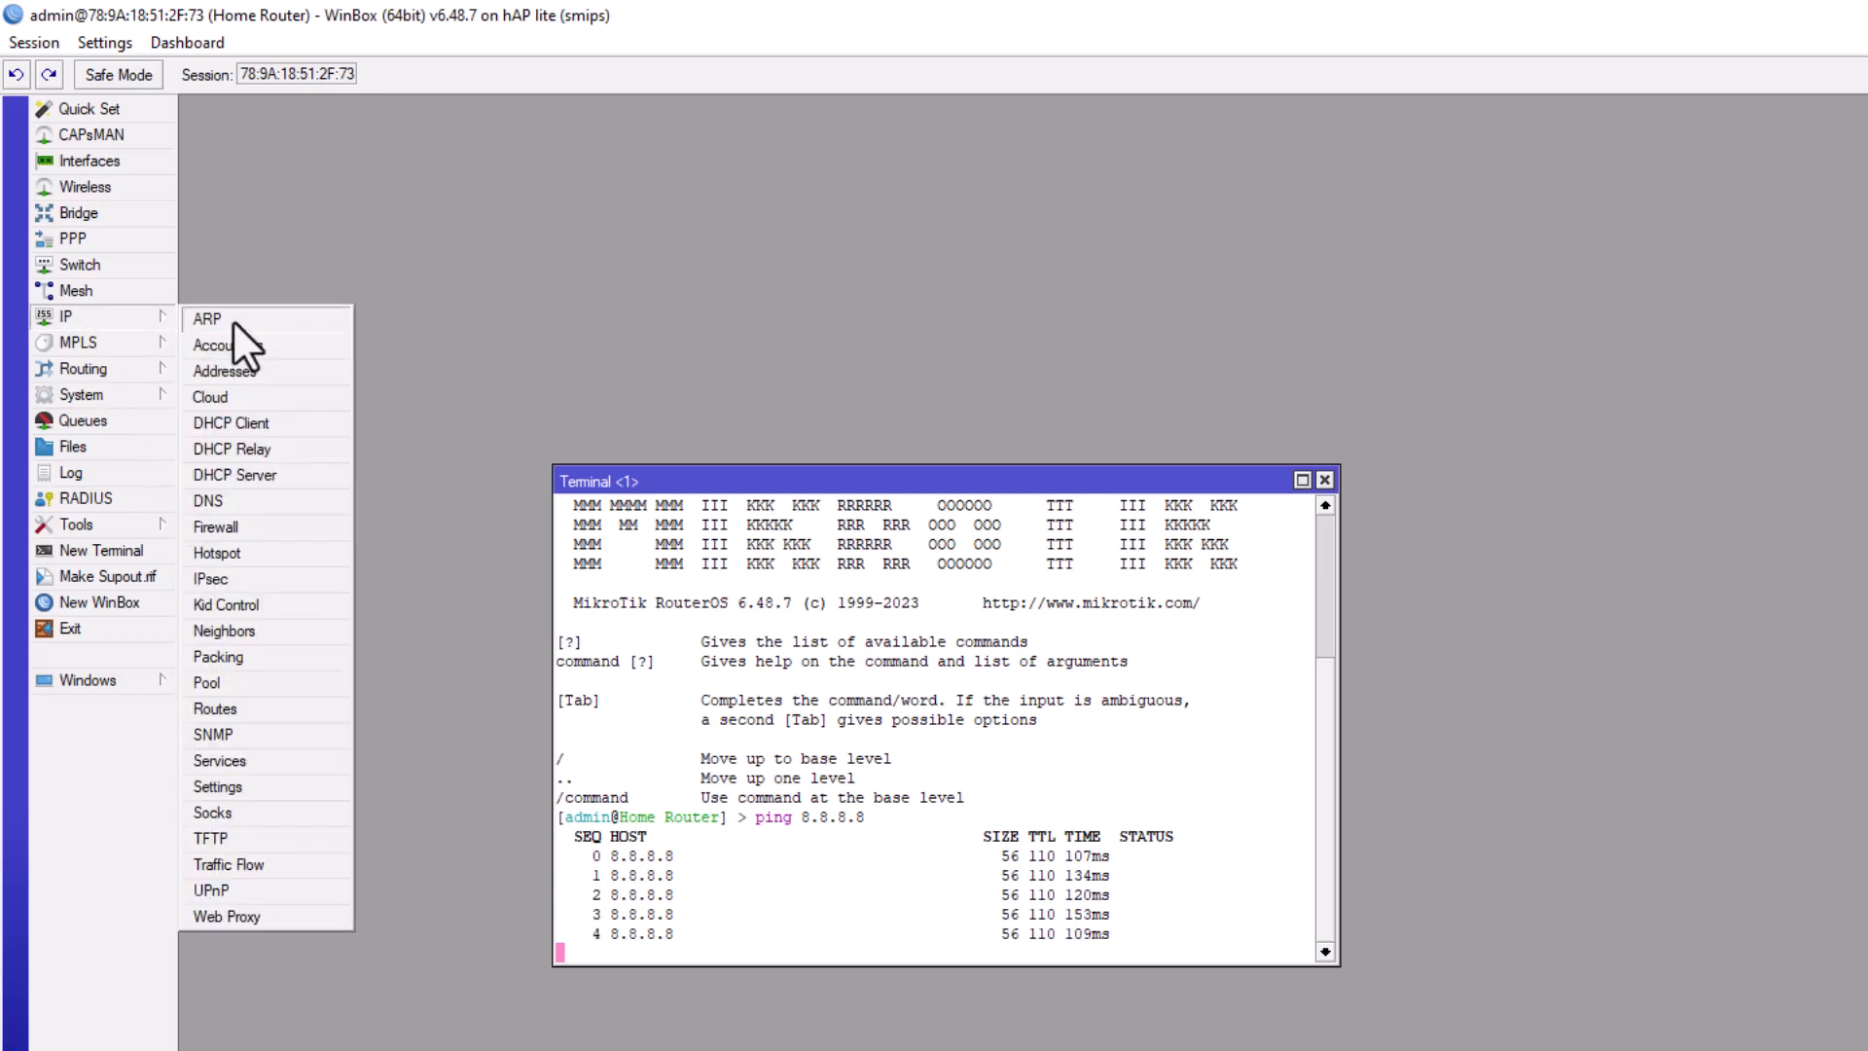
left_click(1323, 483)
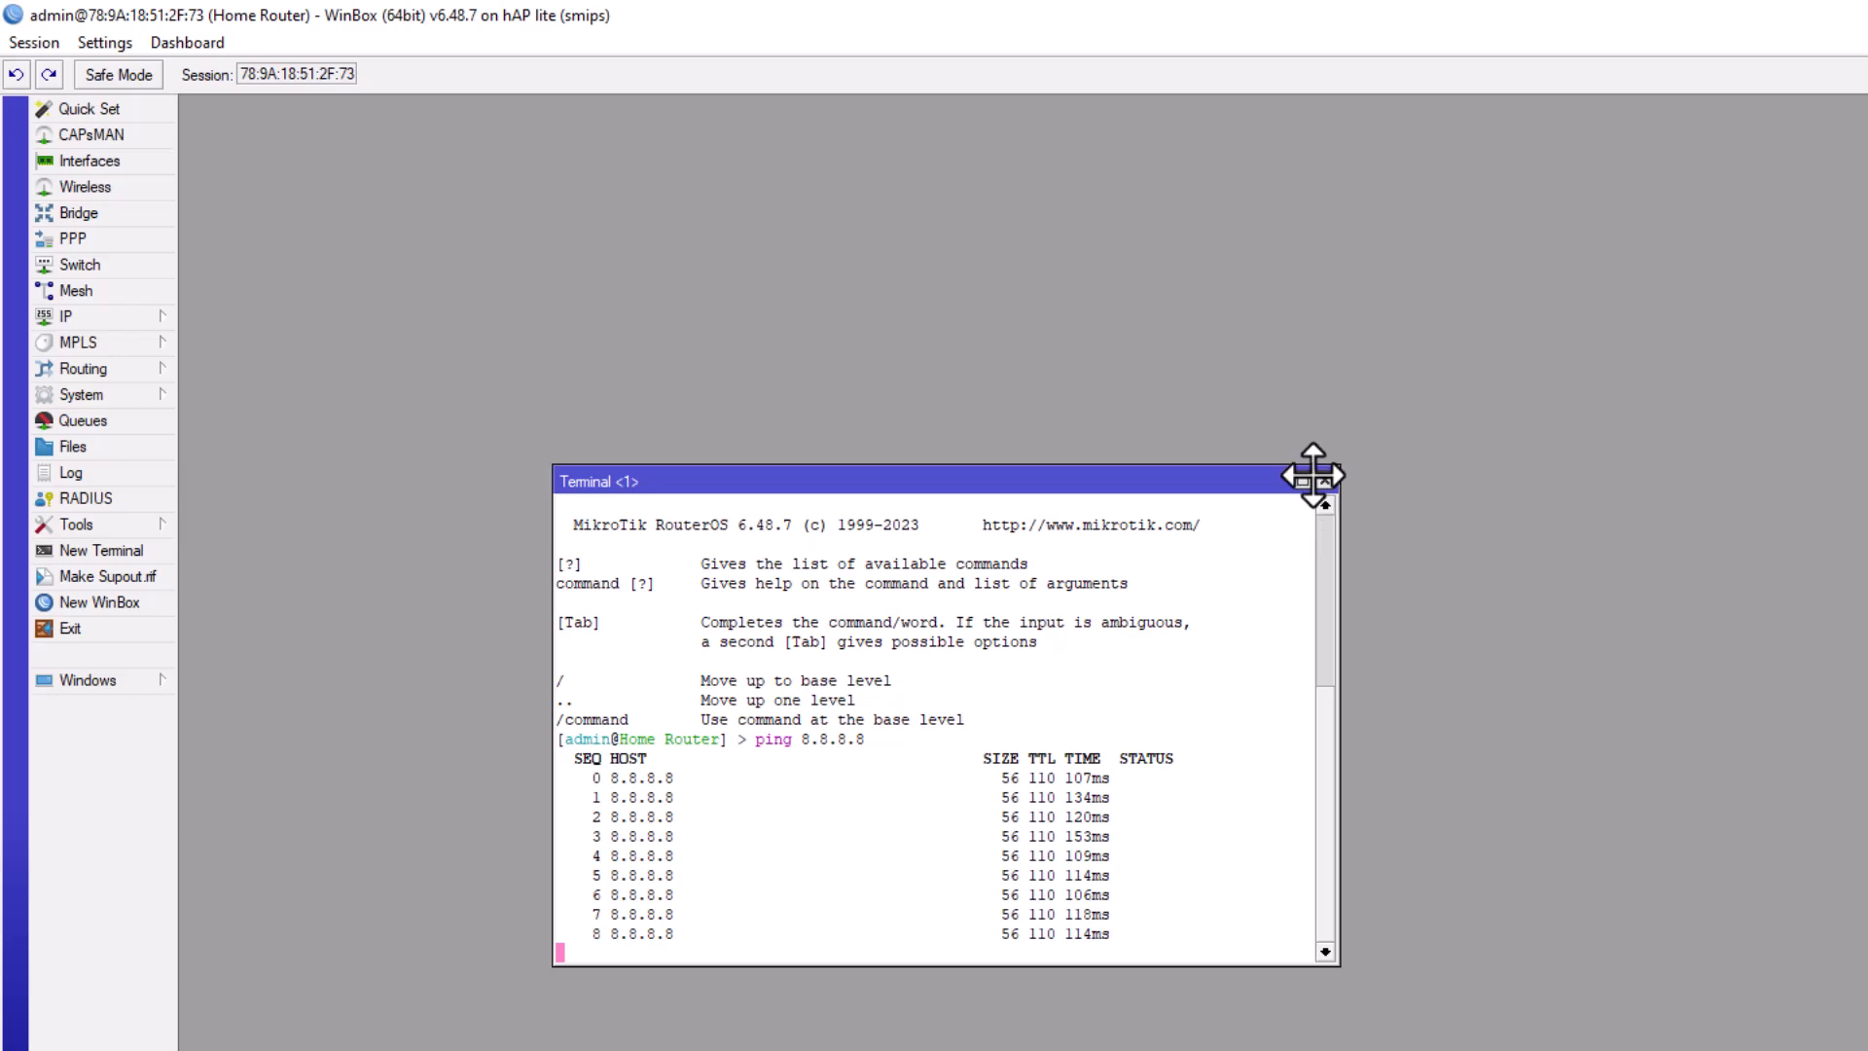
left_click(1323, 481)
- Display the router's ARP list and make its window compact, clear of the remaining workspace
left_click(166, 321)
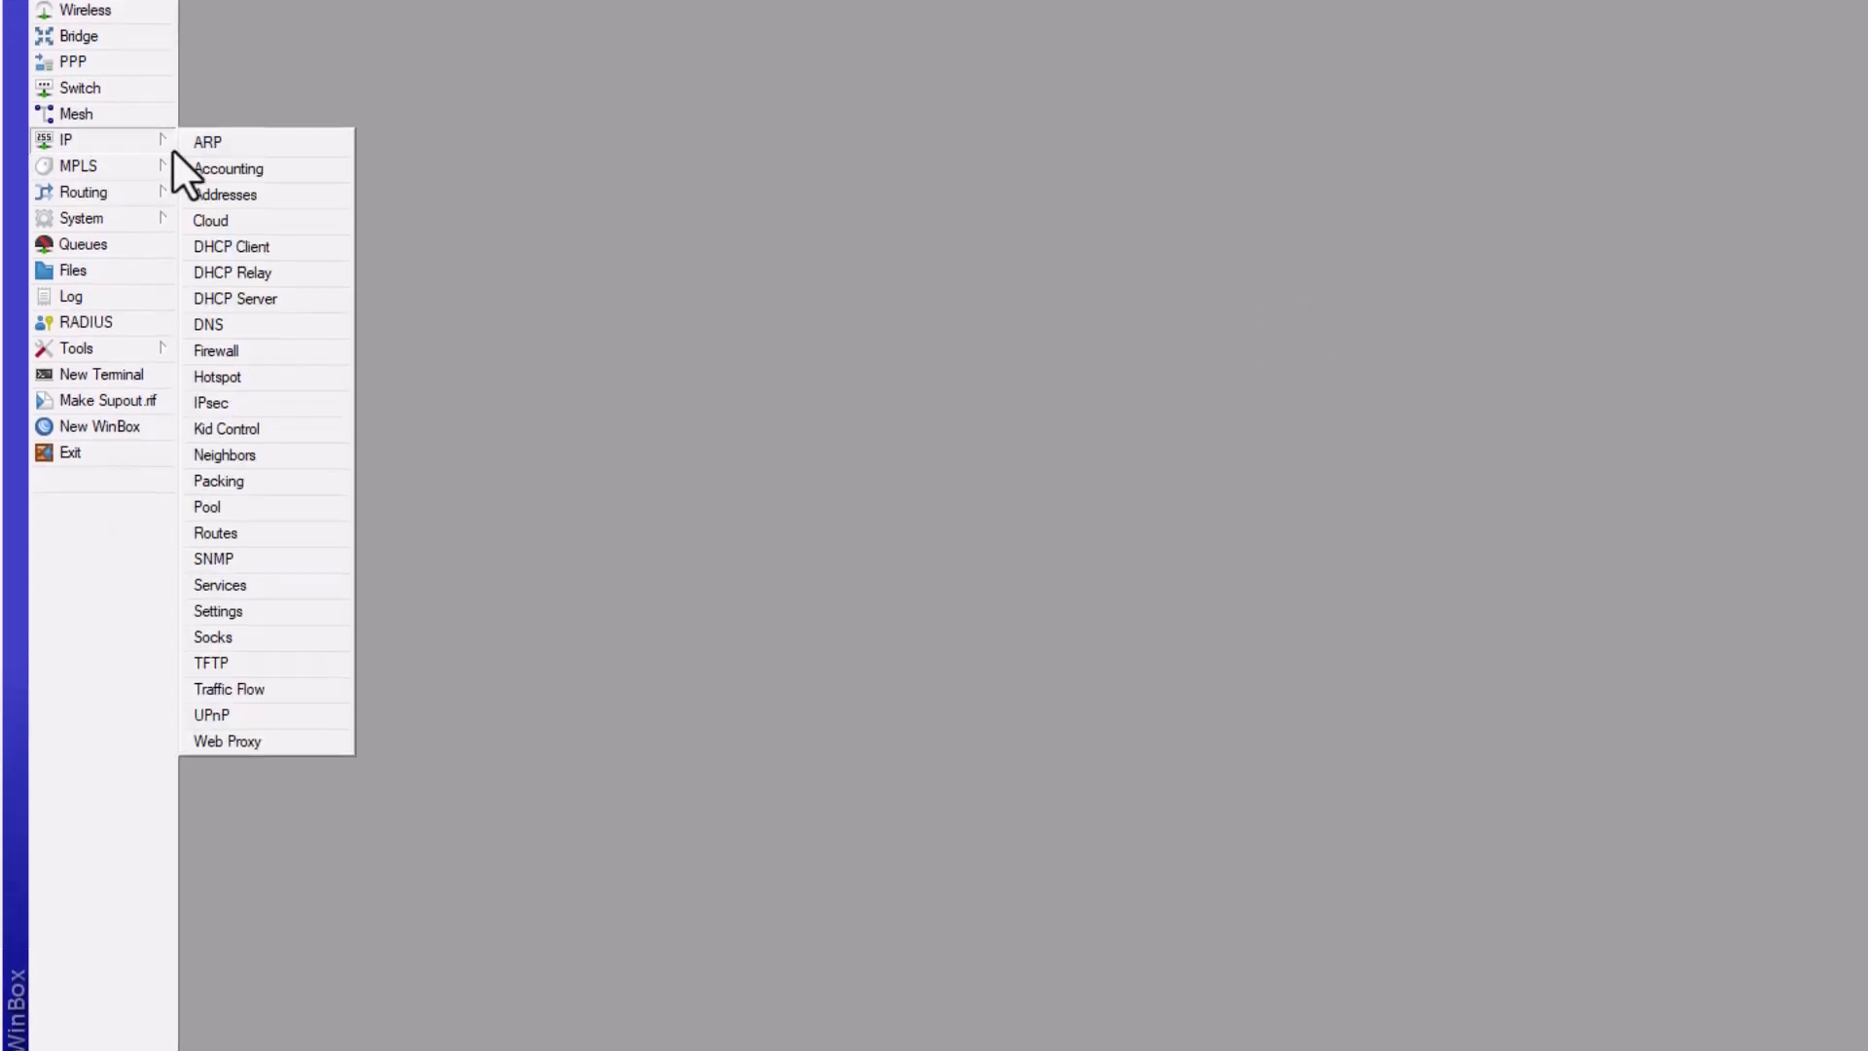
left_click(191, 142)
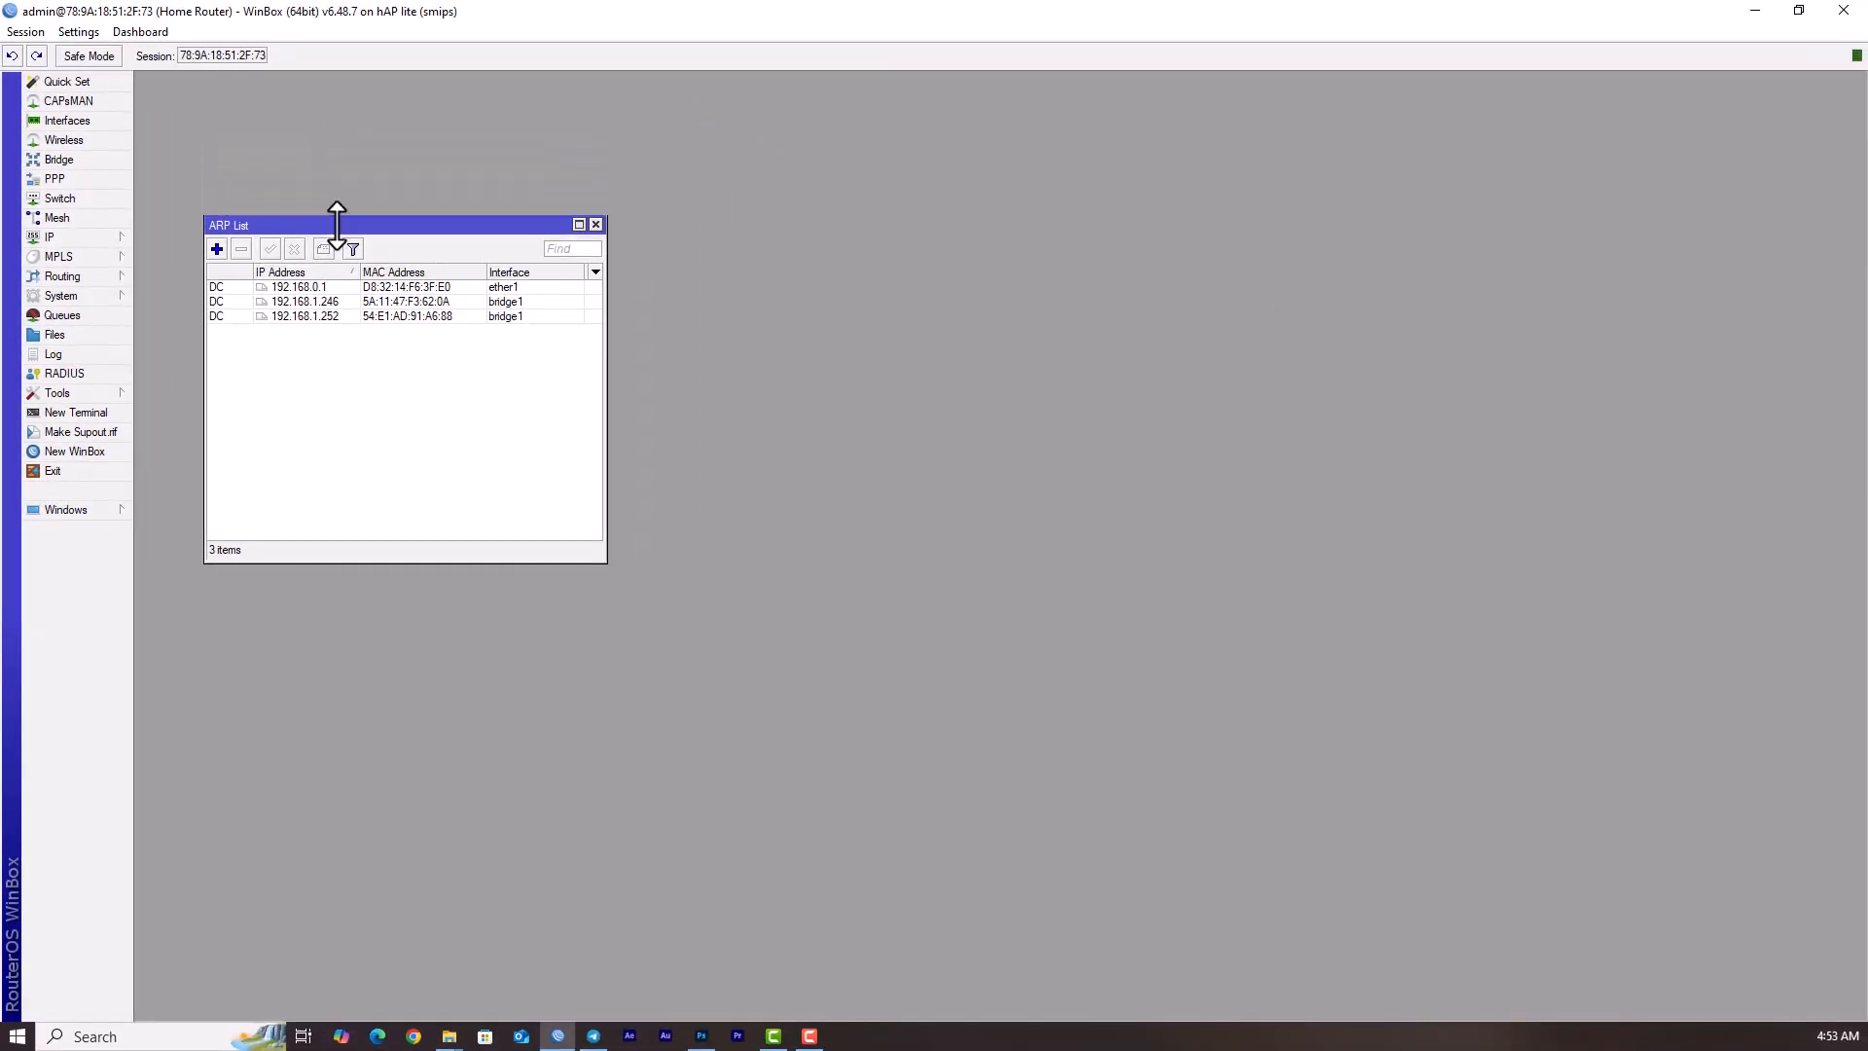
left_click_drag(337, 225, 318, 184)
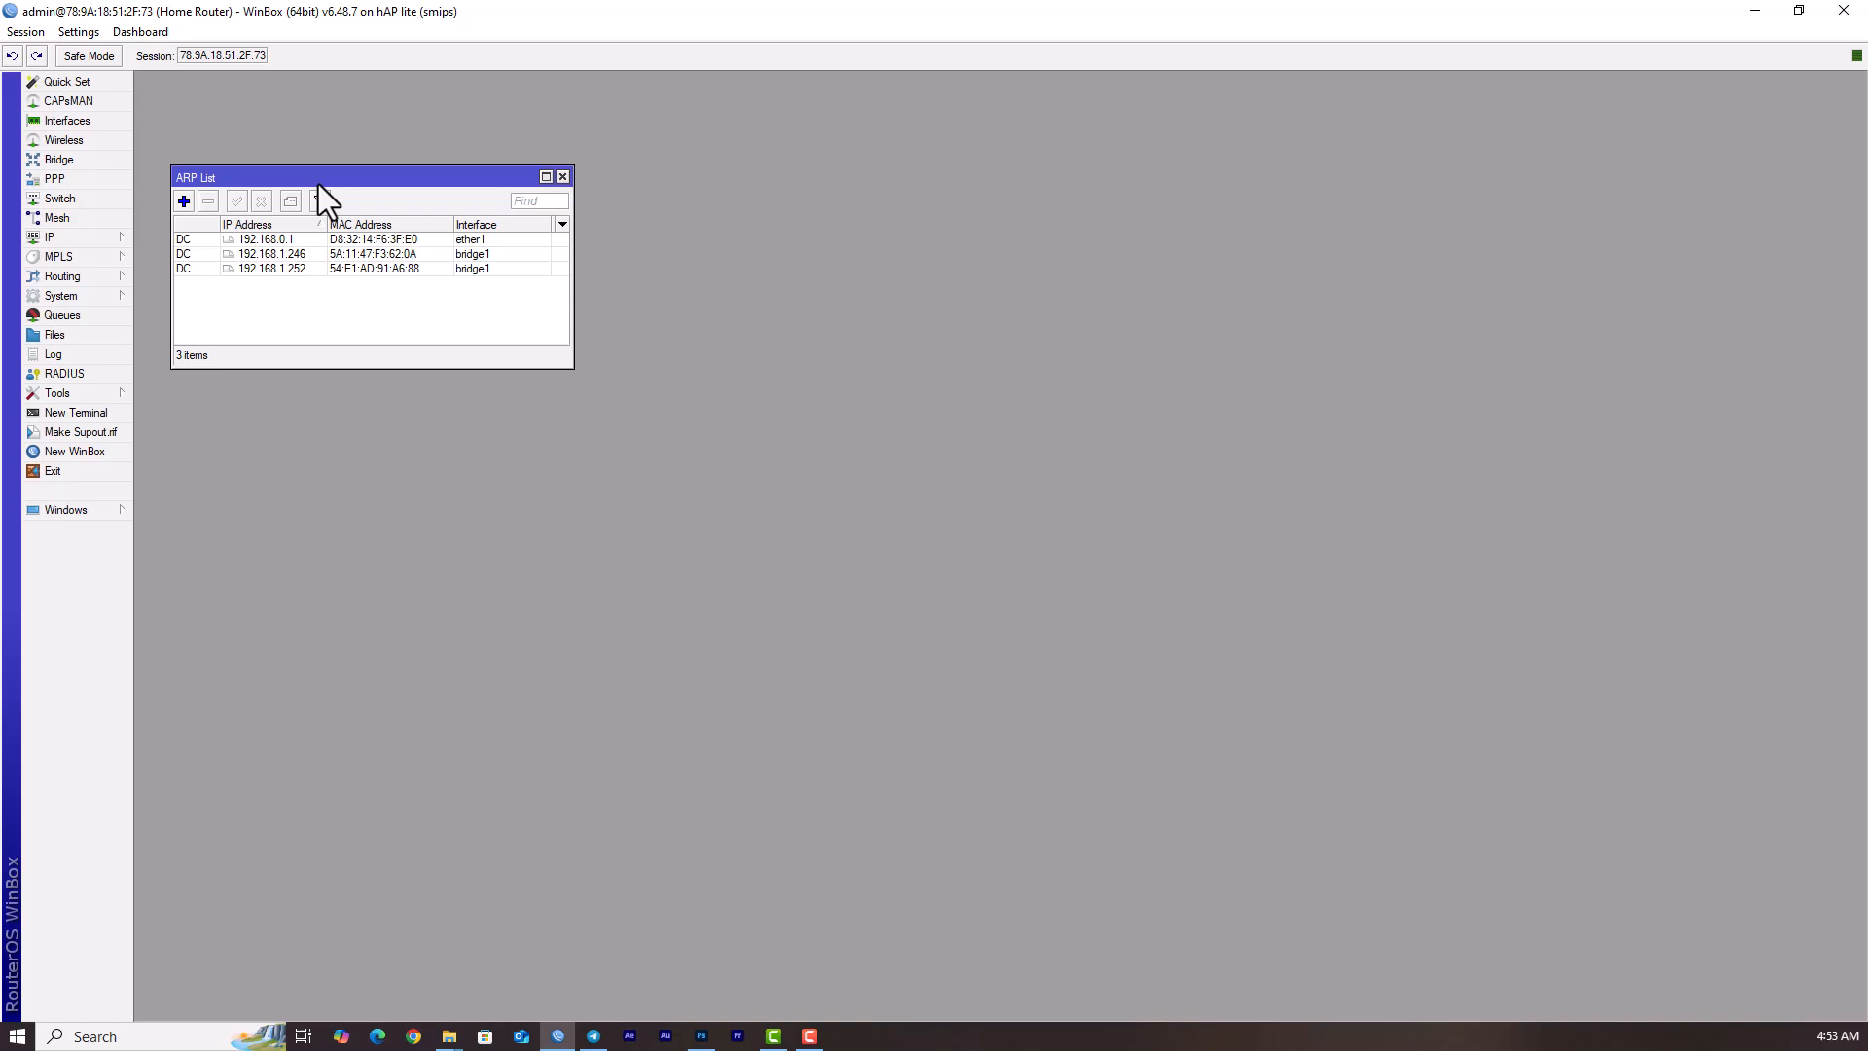
- Display the leases handed out by the DHCP server
left_click(53, 242)
left_click(177, 355)
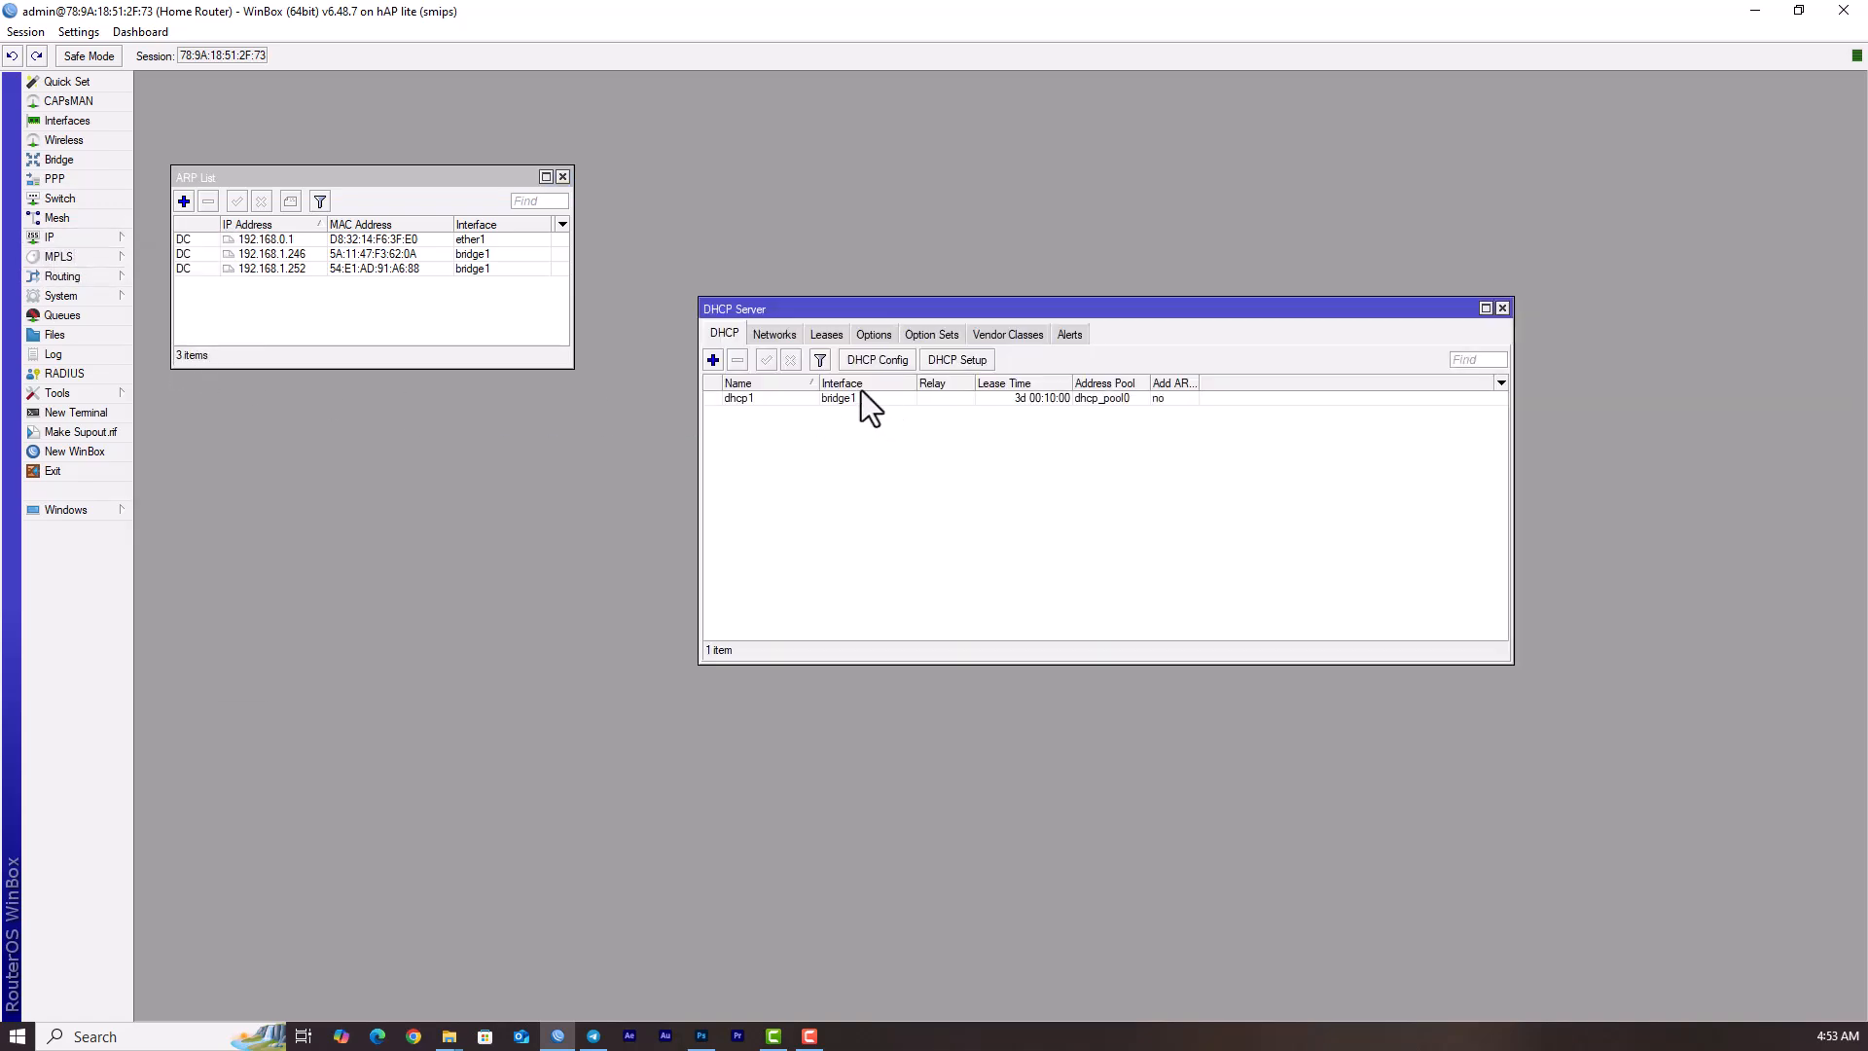
left_click(817, 338)
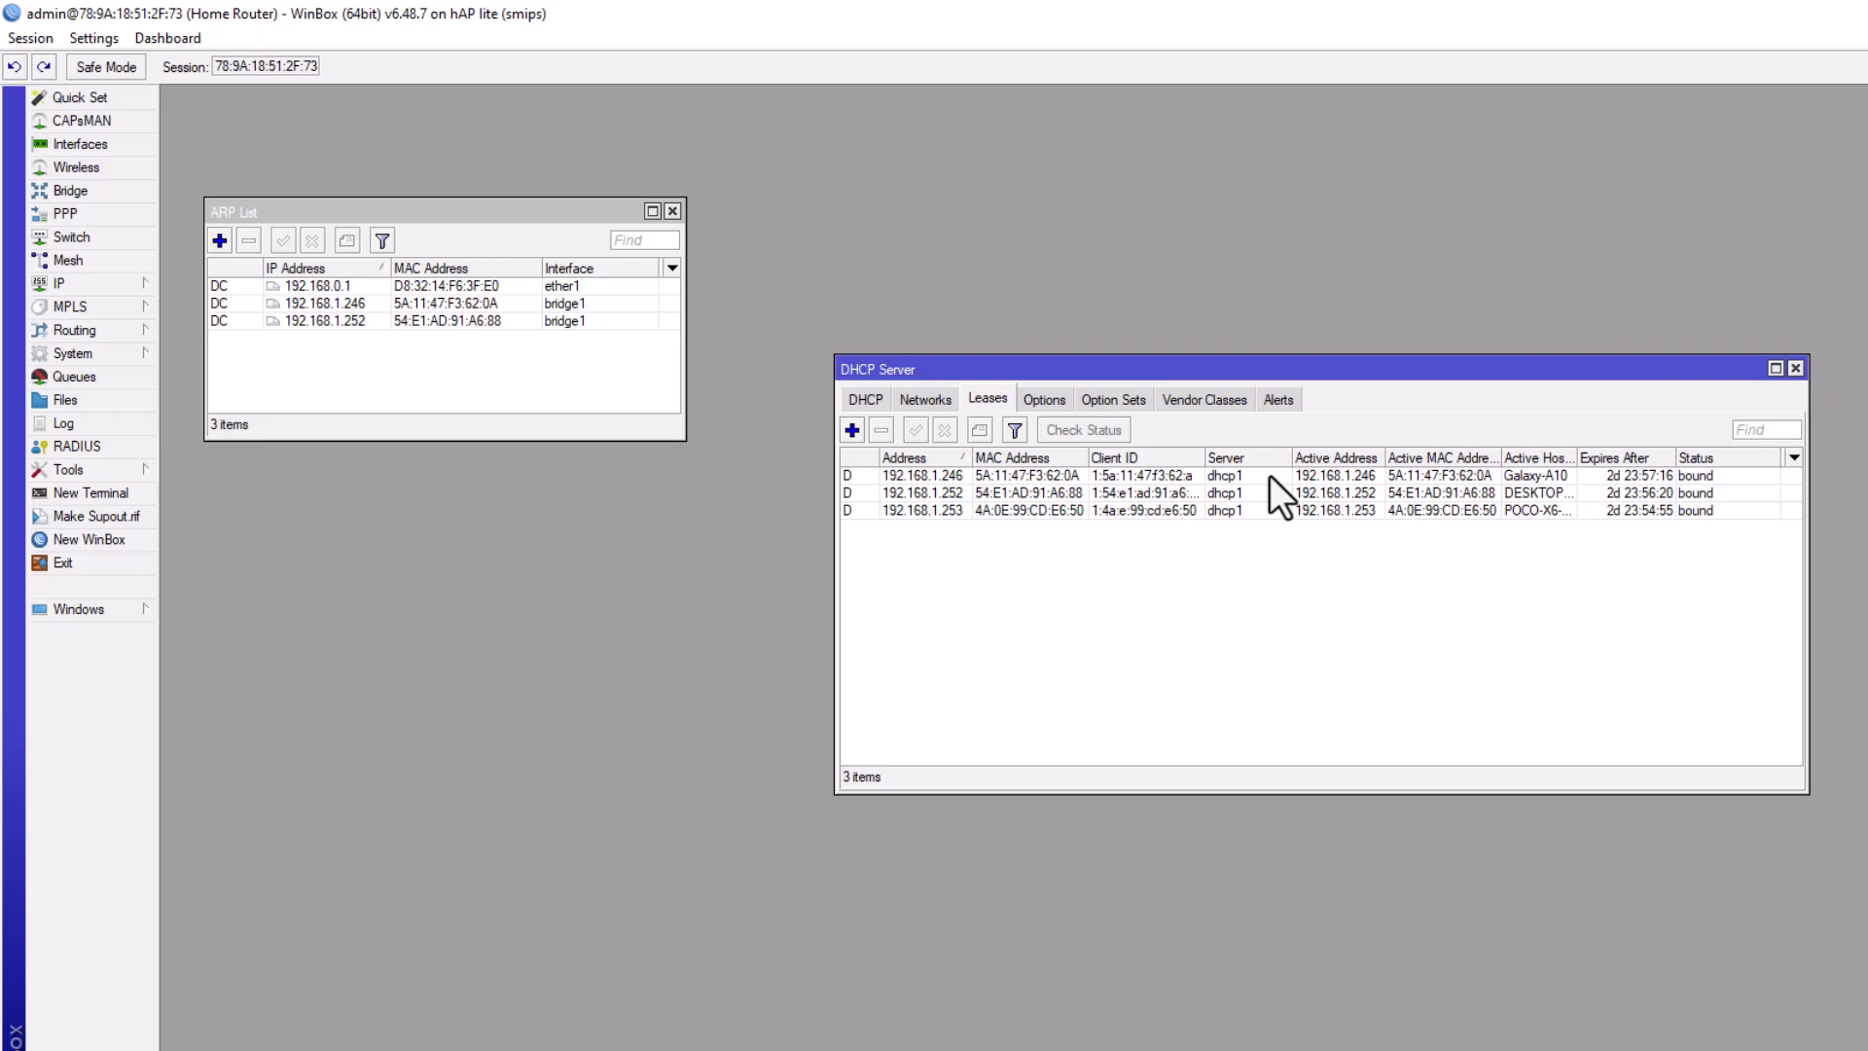
- Widen the Active Host Name column and the DHCP Server window so full host names and the Status column fit
left_click(1527, 477)
left_click(1533, 495)
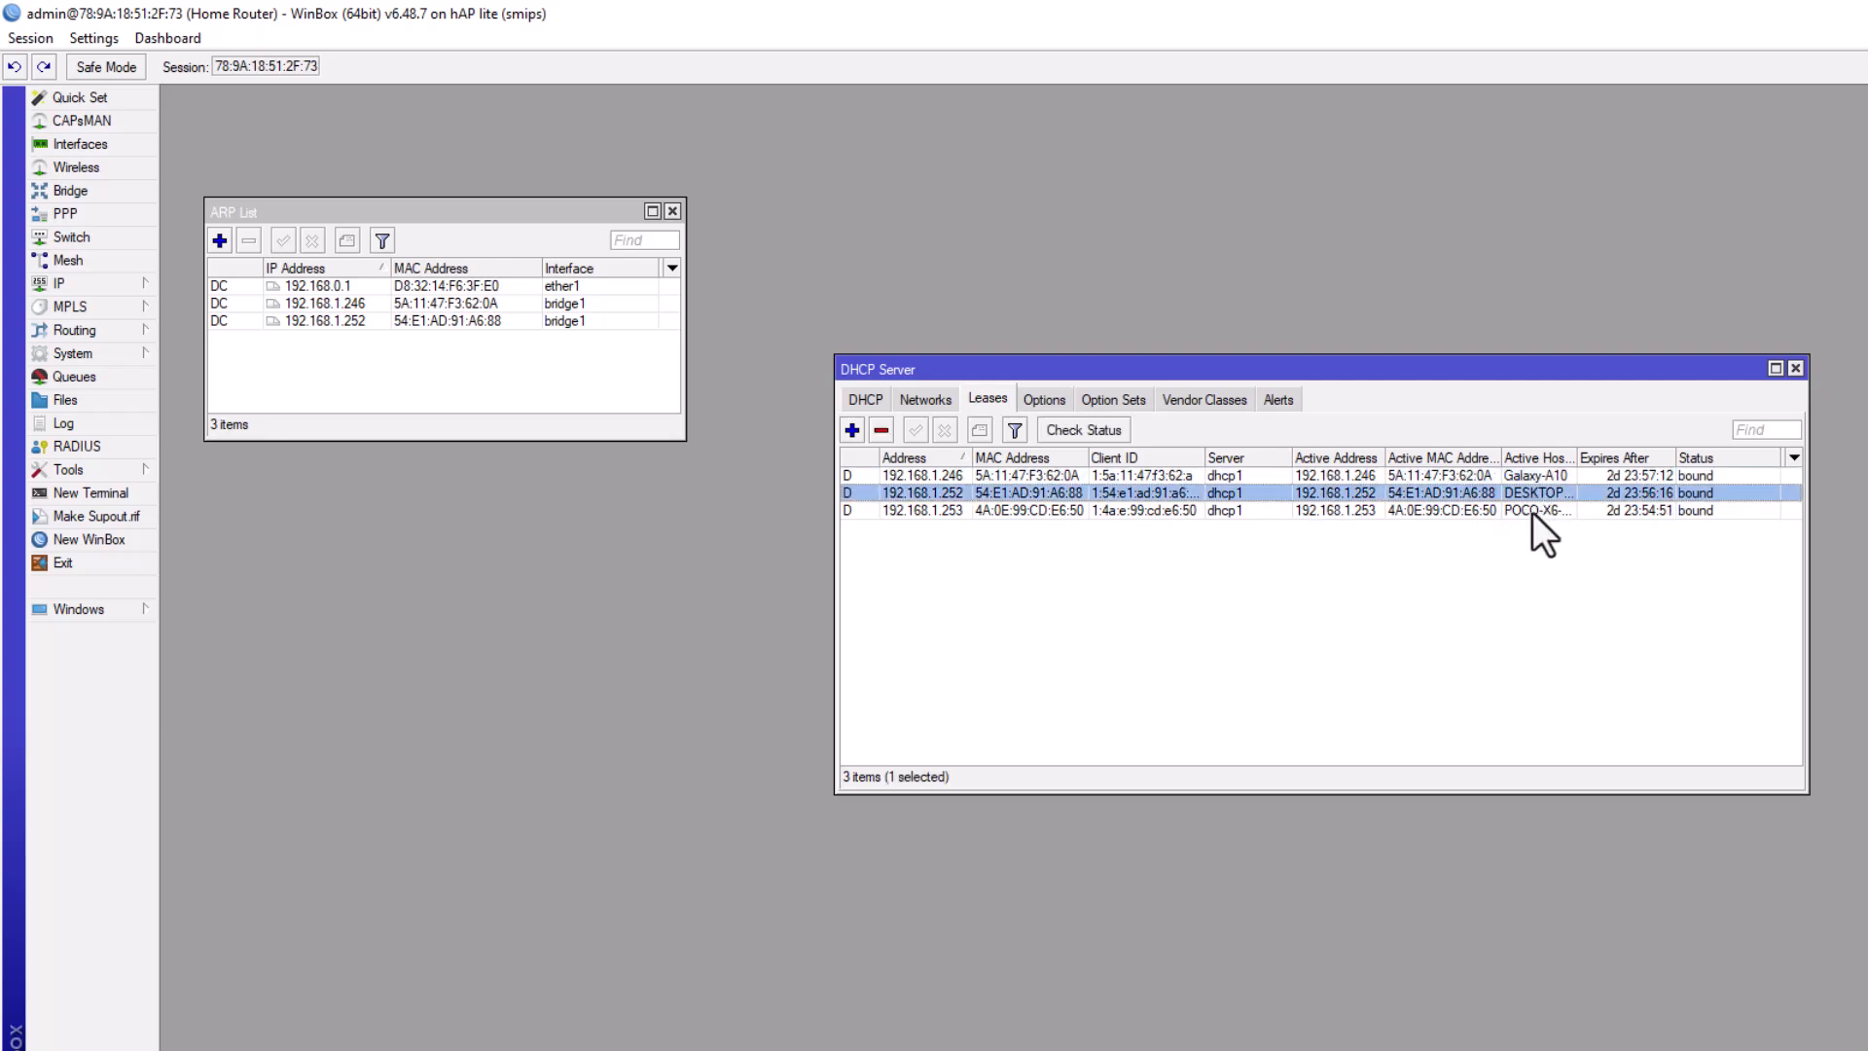
left_click(1537, 511)
left_click_drag(1577, 458, 1655, 458)
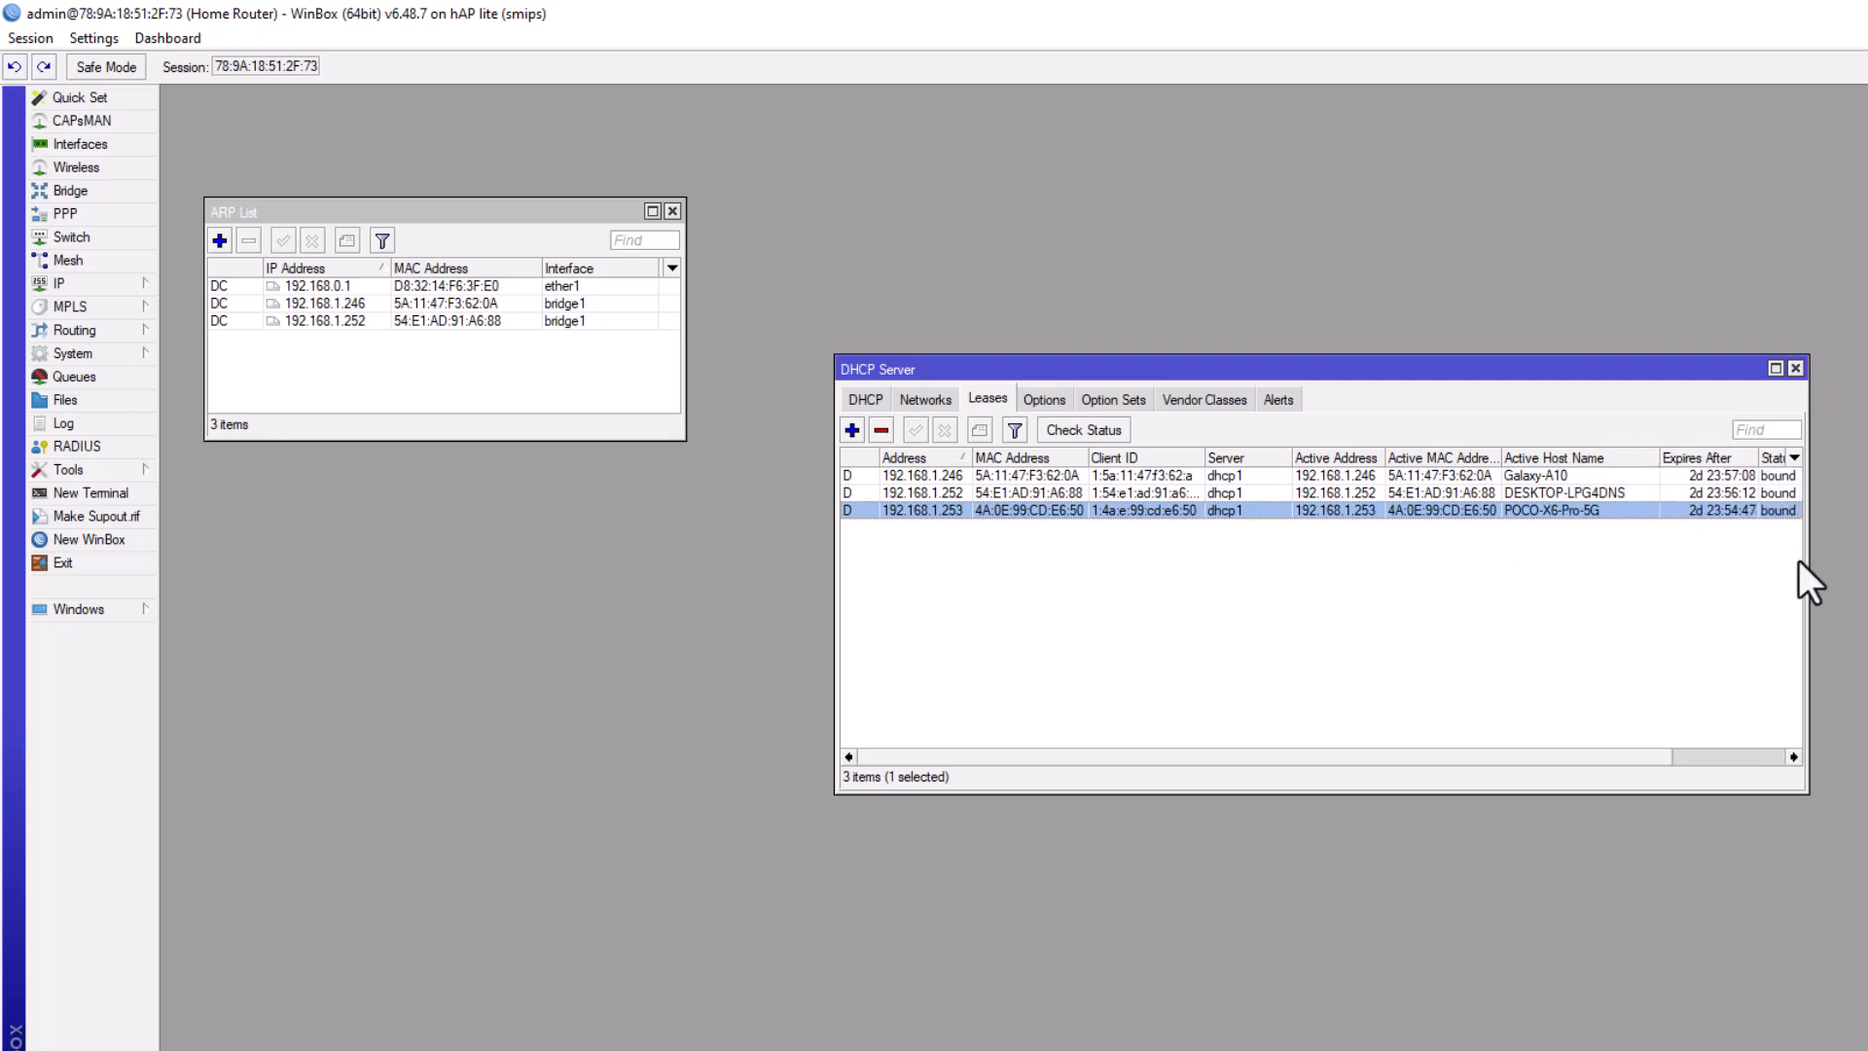
left_click_drag(1806, 563, 1867, 569)
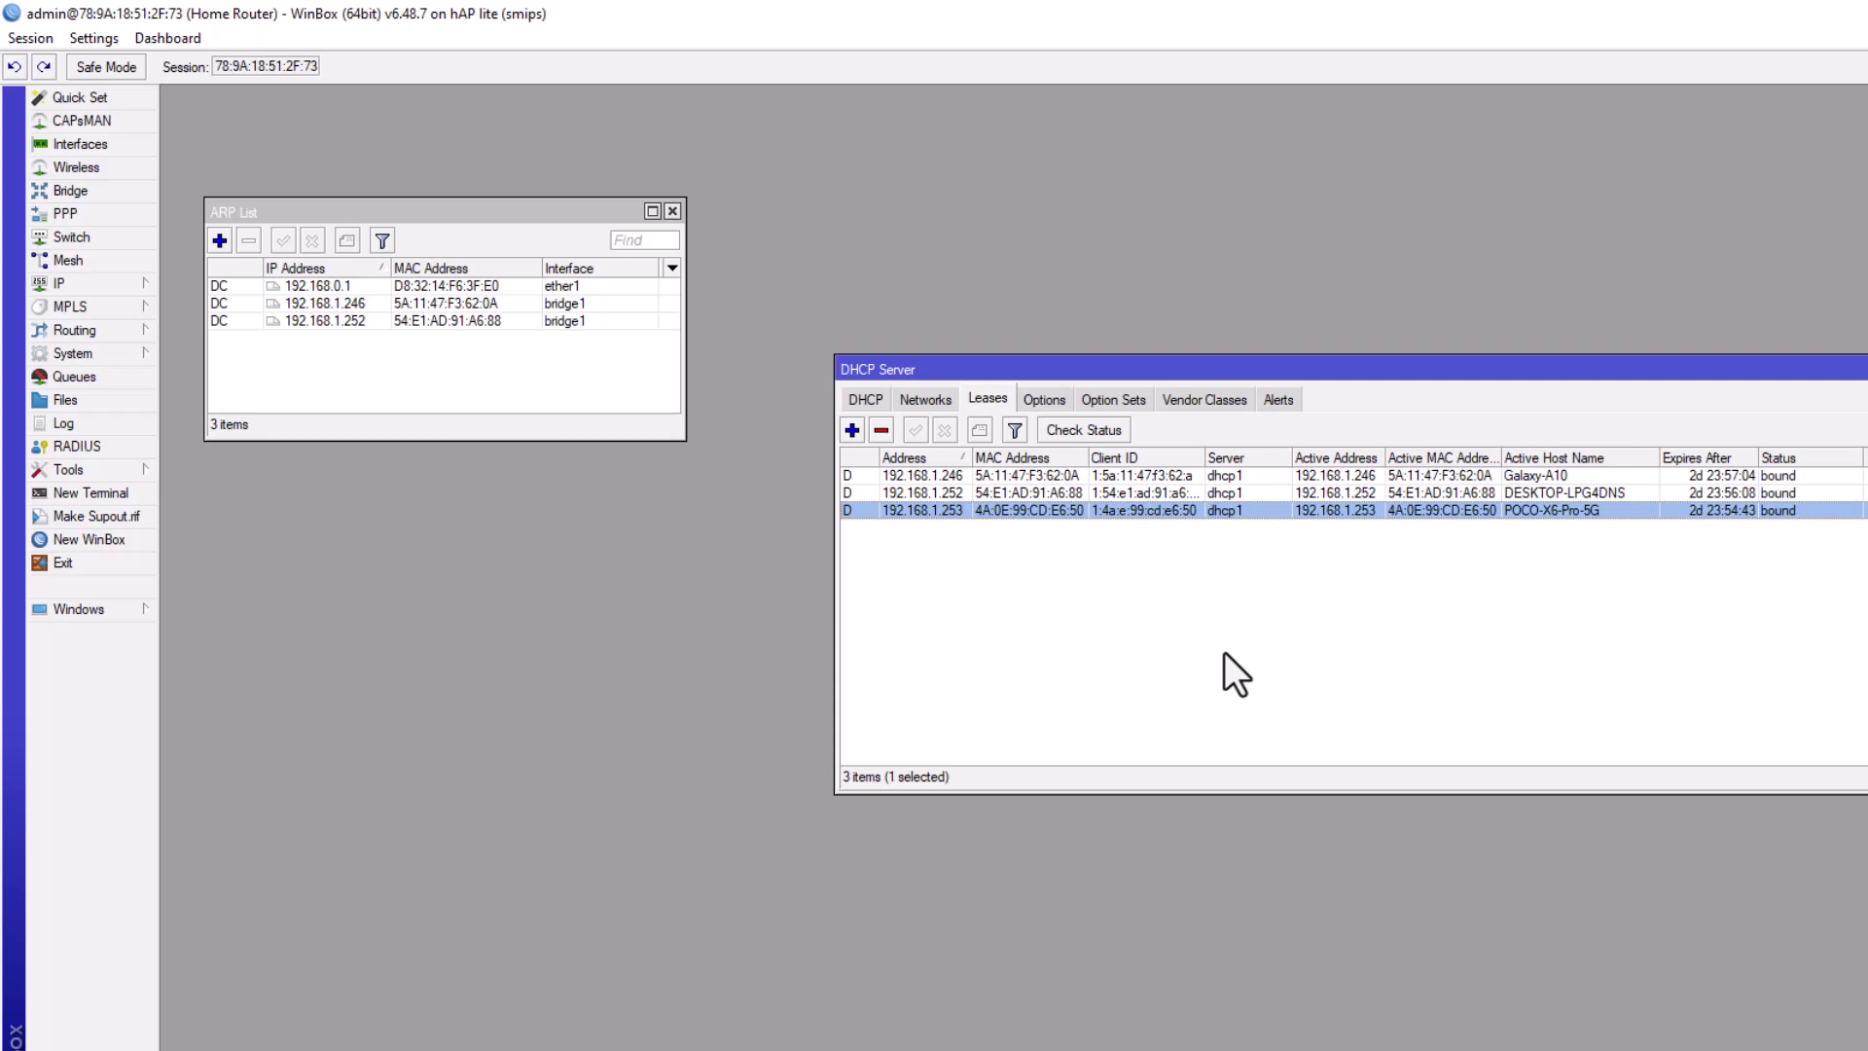
left_click(1161, 668)
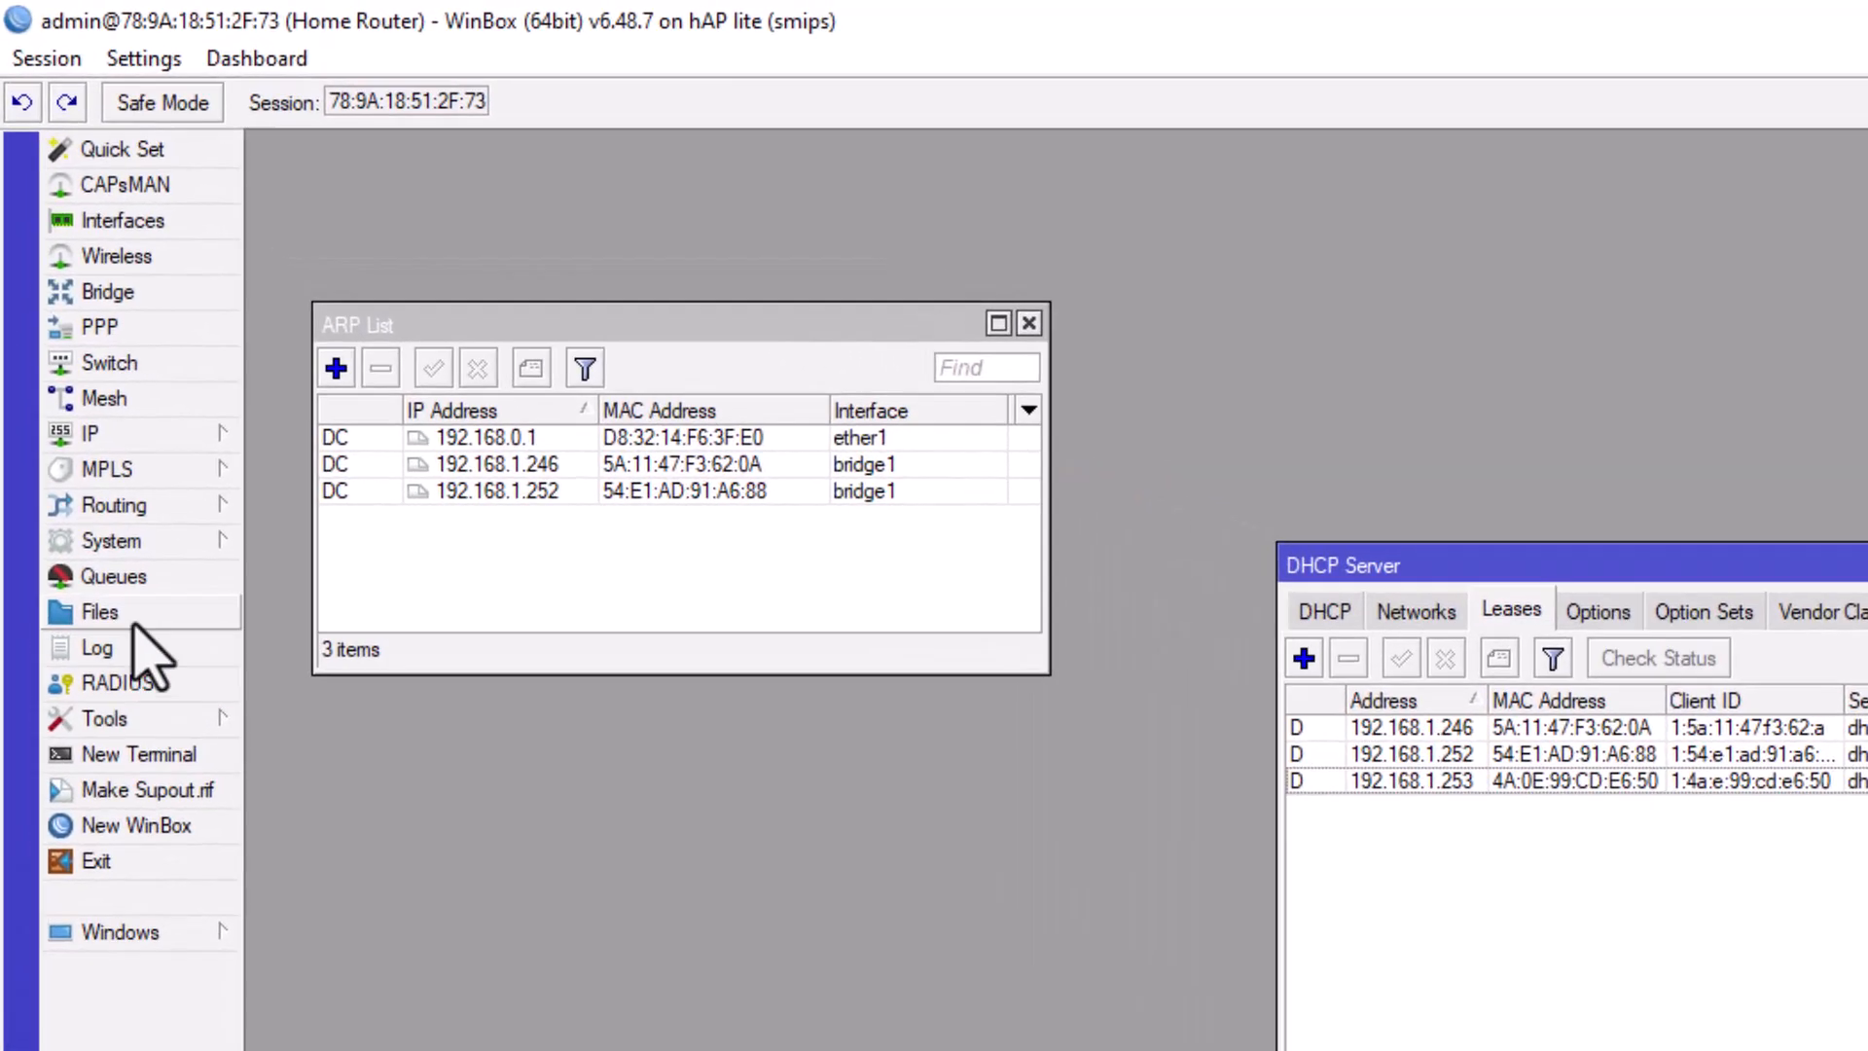
- Start a new simple queue named Ether2 with the ether2 interface as its target
left_click(112, 585)
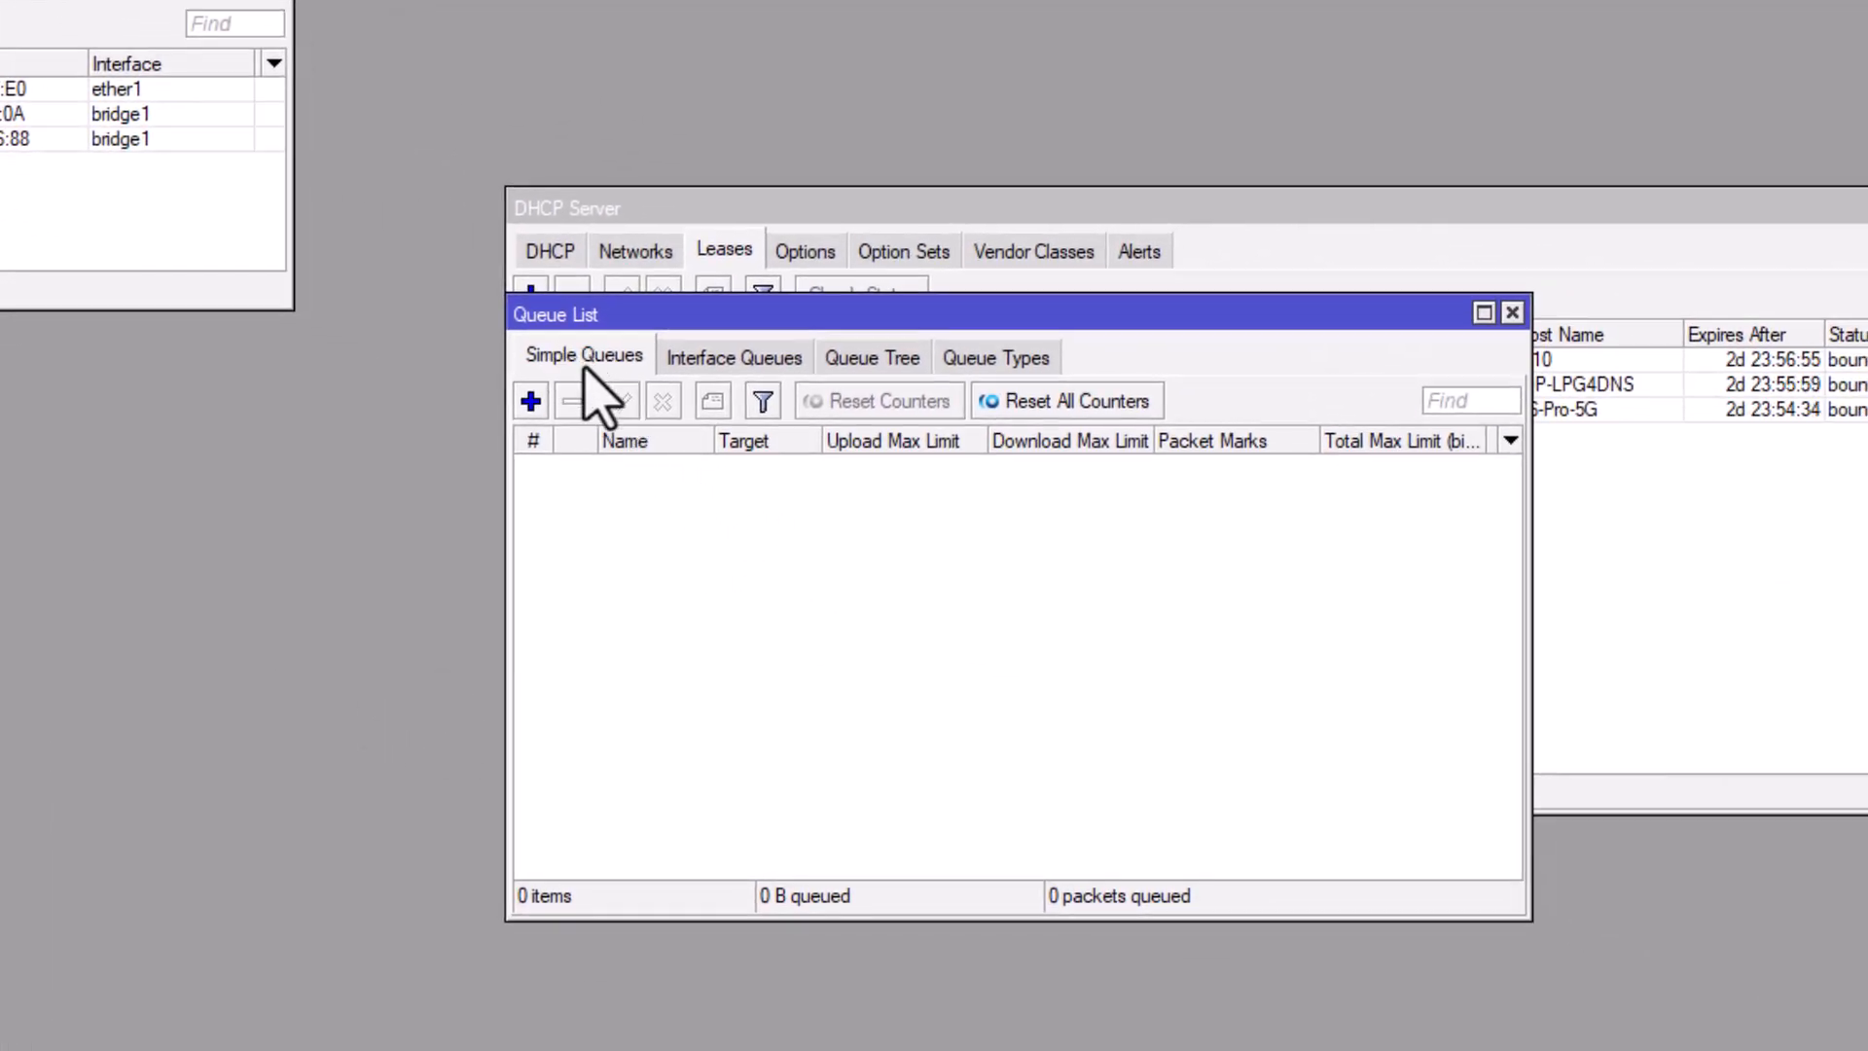
left_click(532, 402)
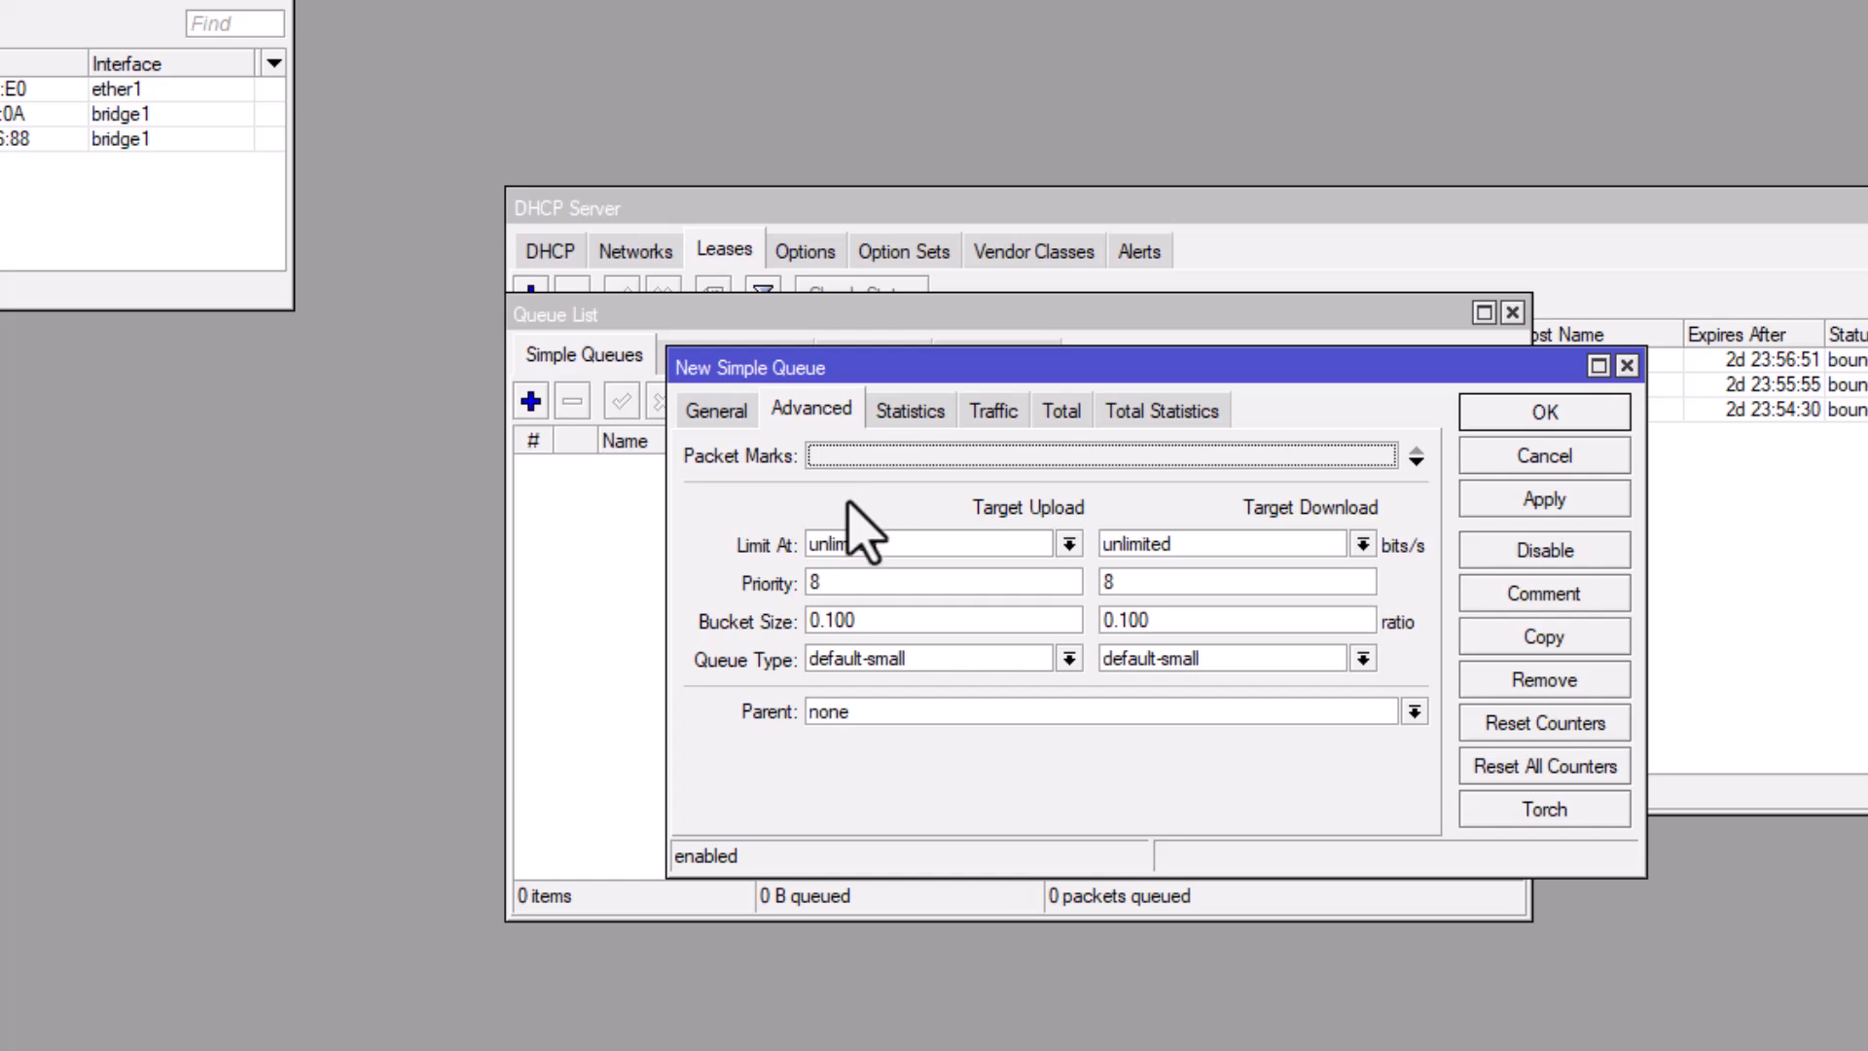
left_click(725, 414)
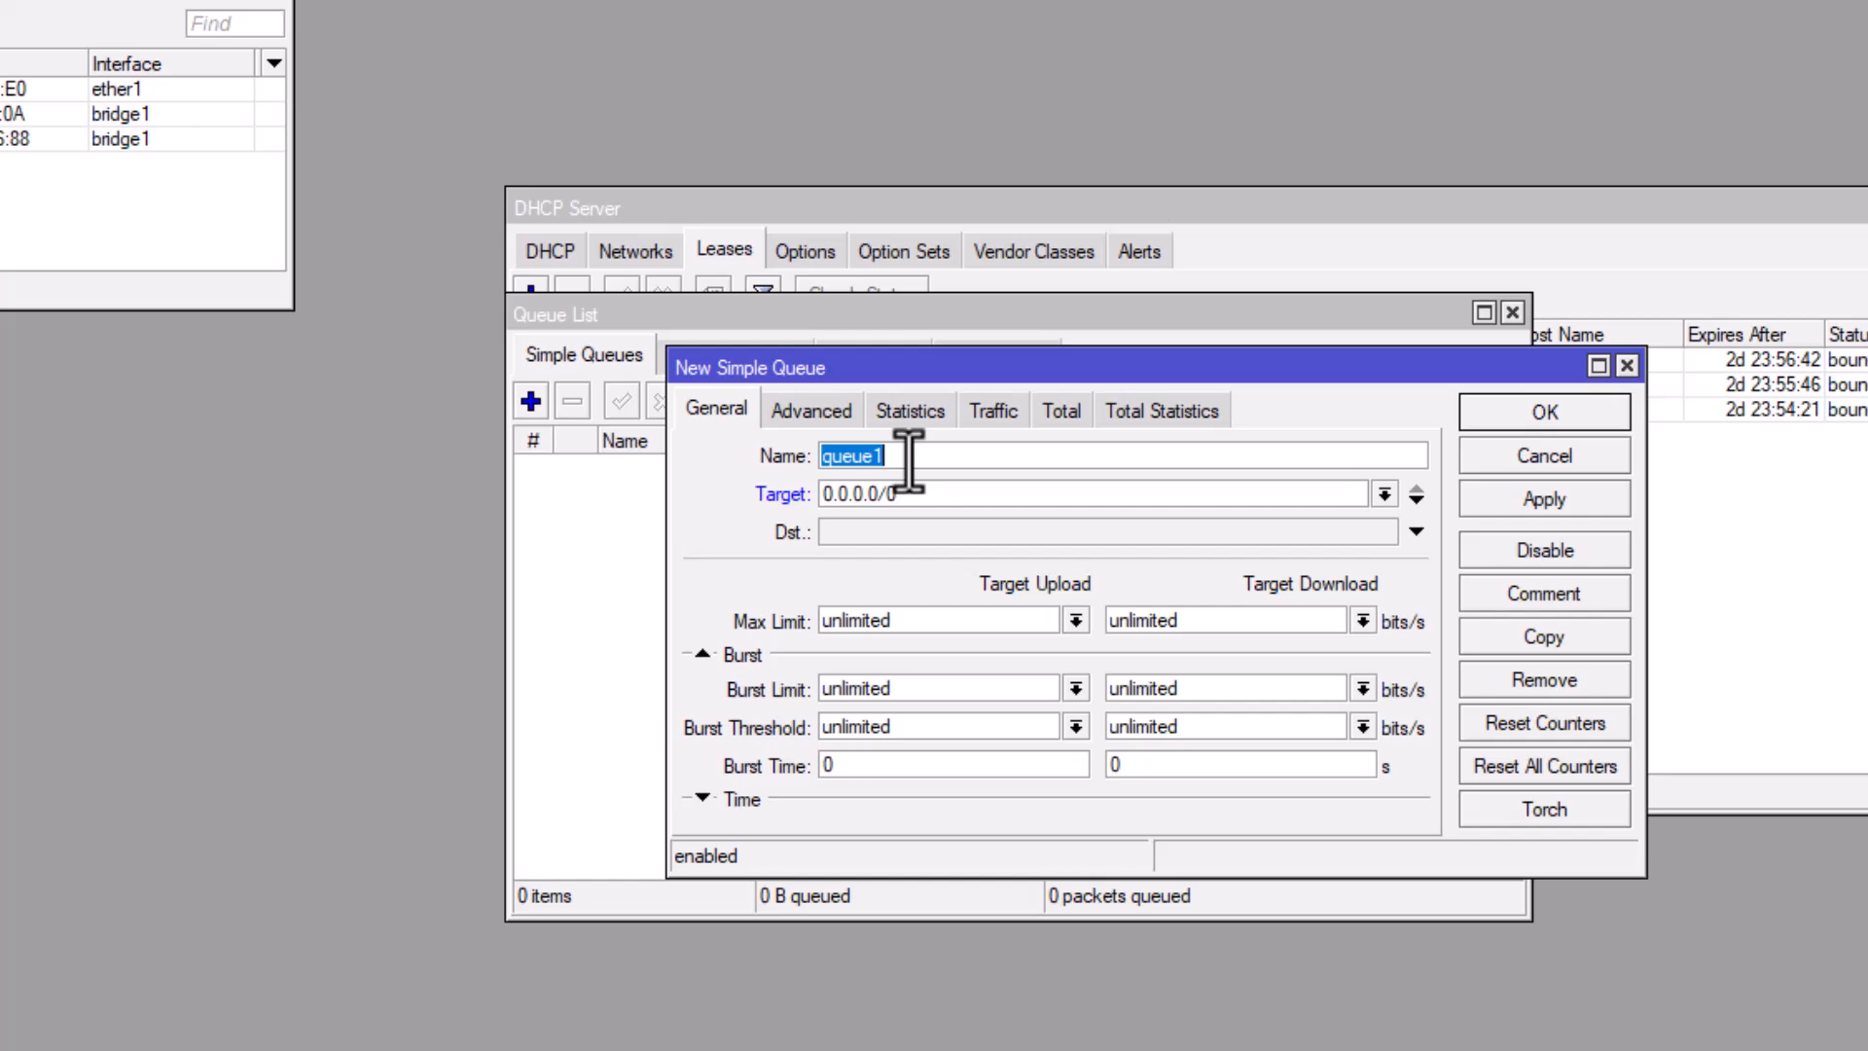
type("E")
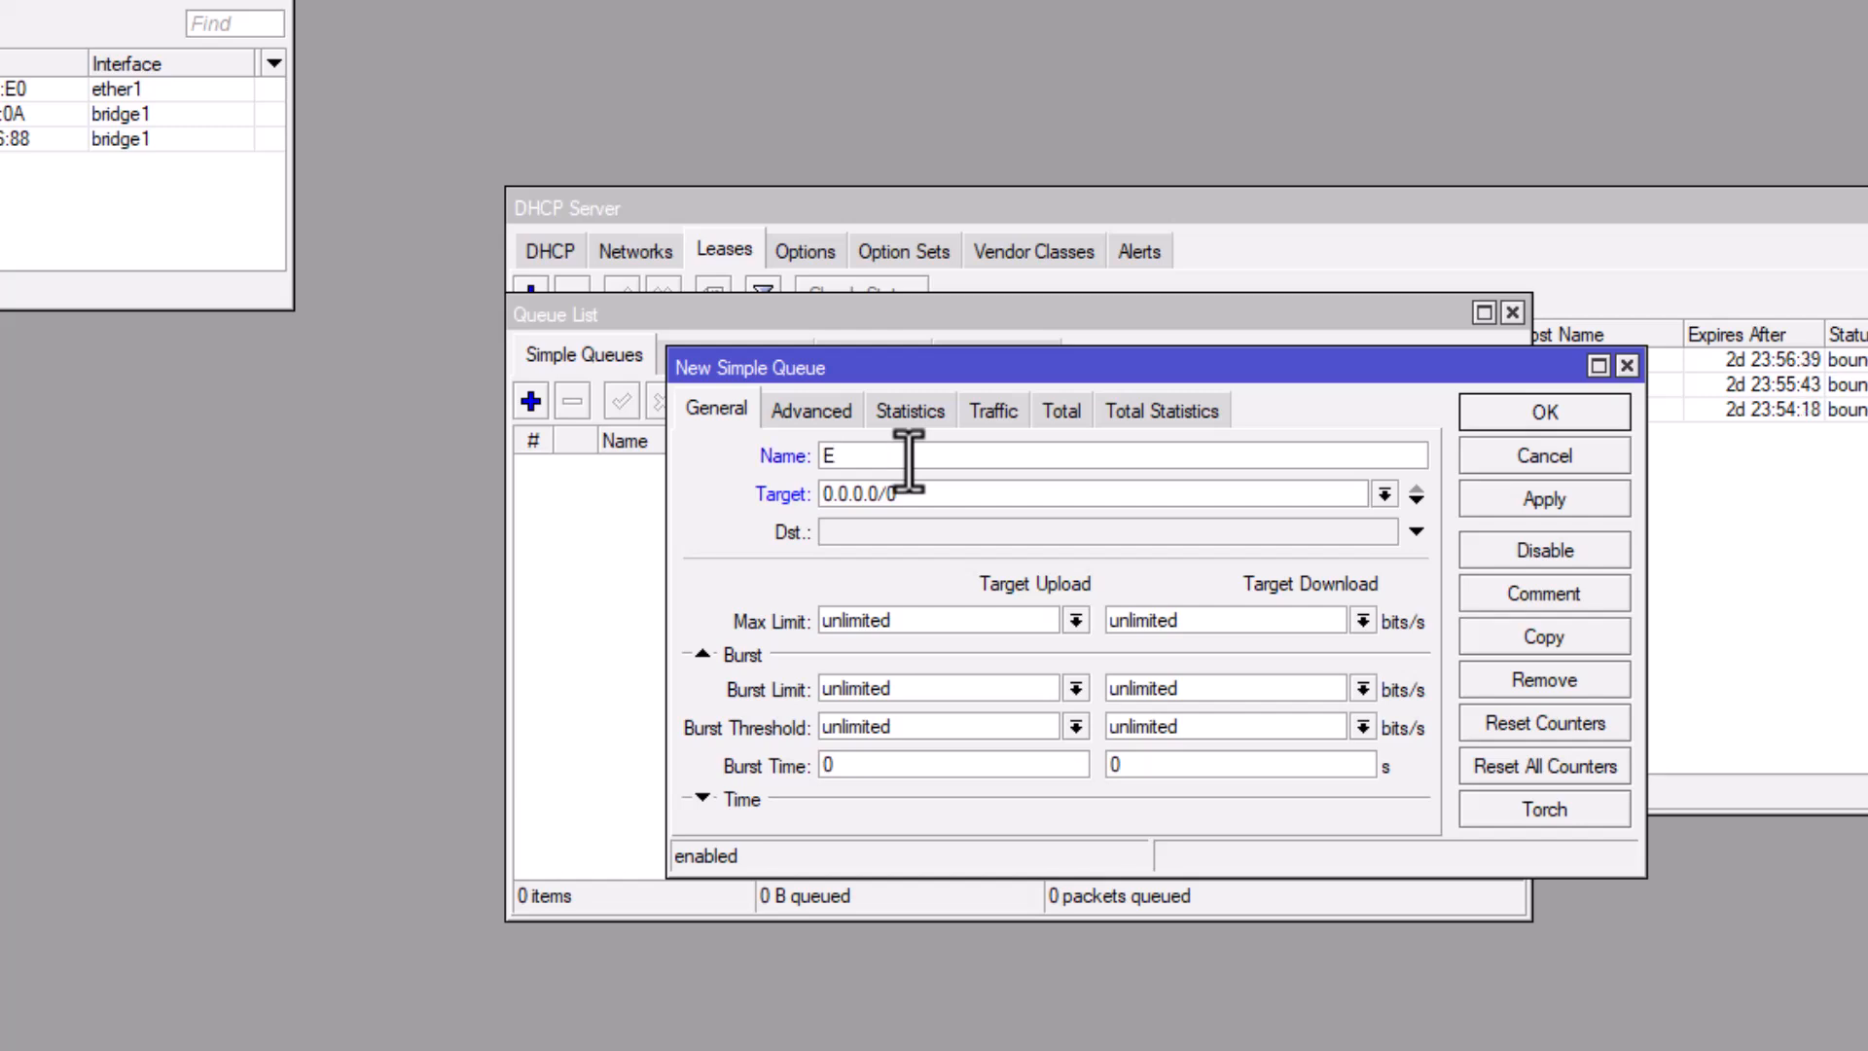
type("h")
key("BackSpace")
type("ther2")
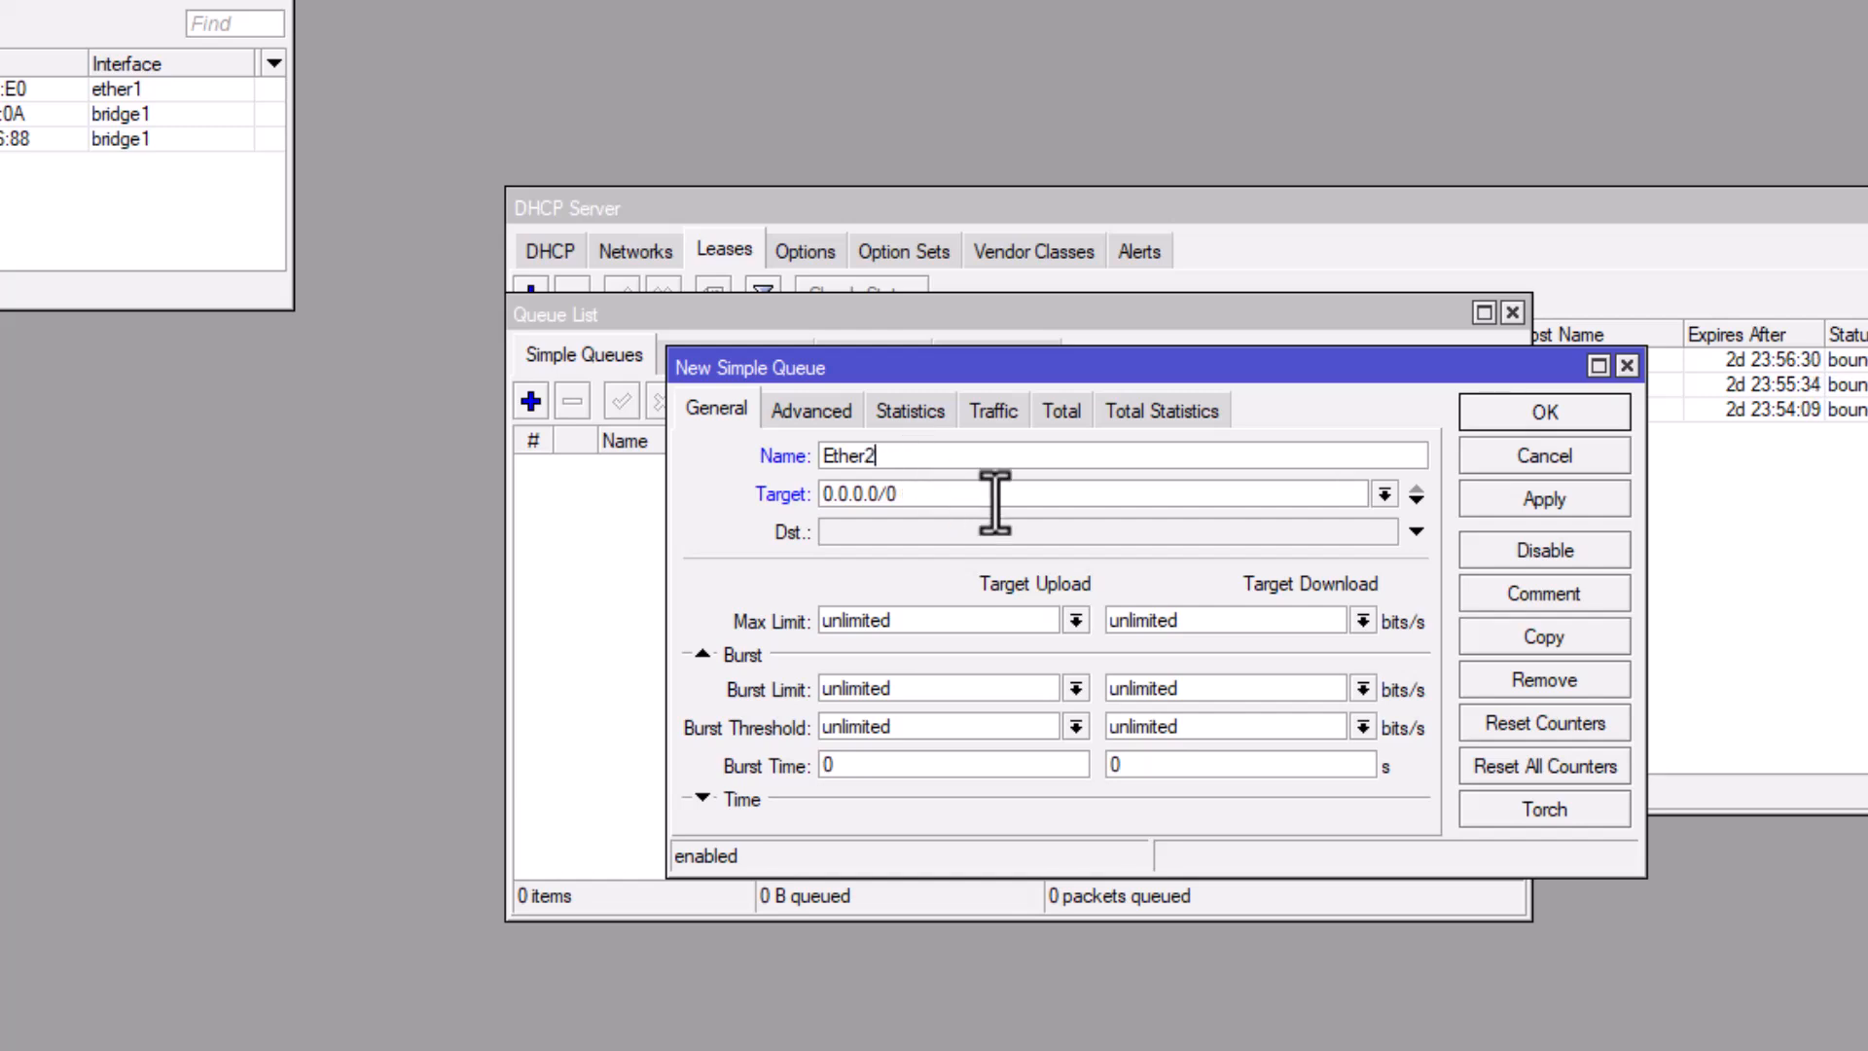
left_click(1384, 494)
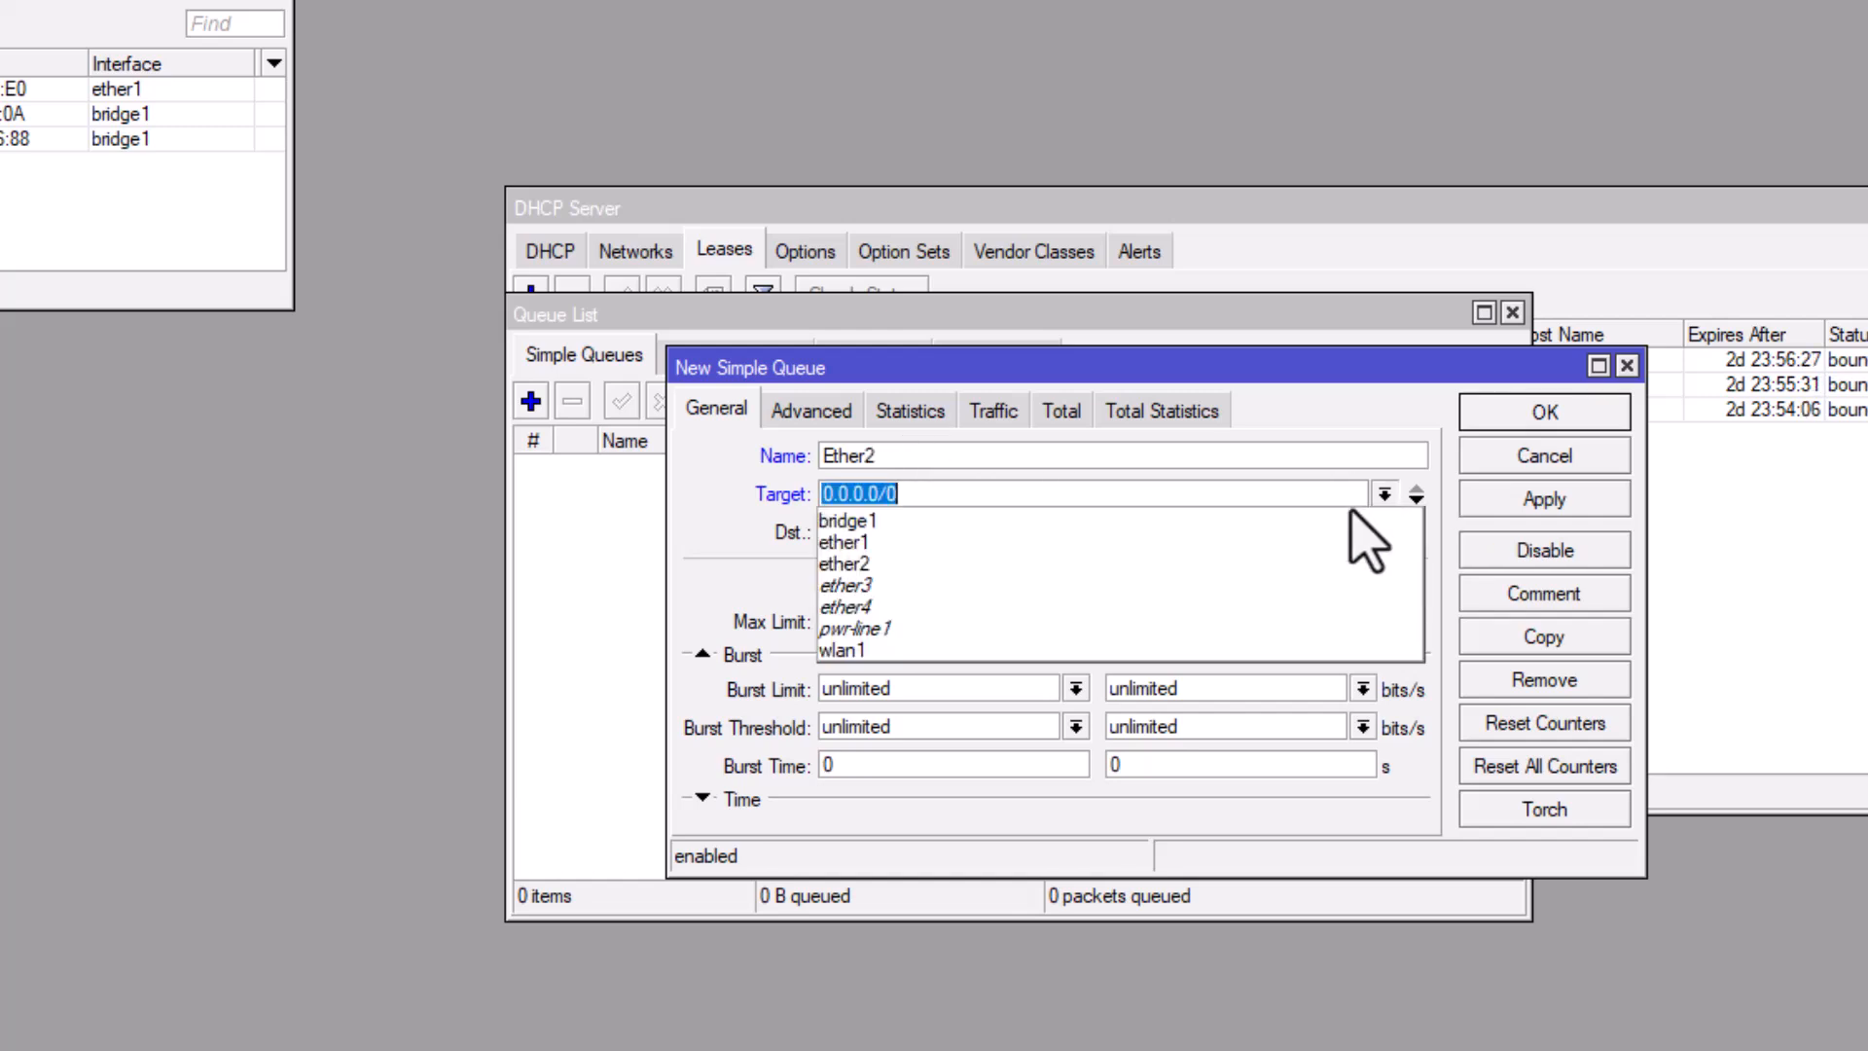
left_click(958, 565)
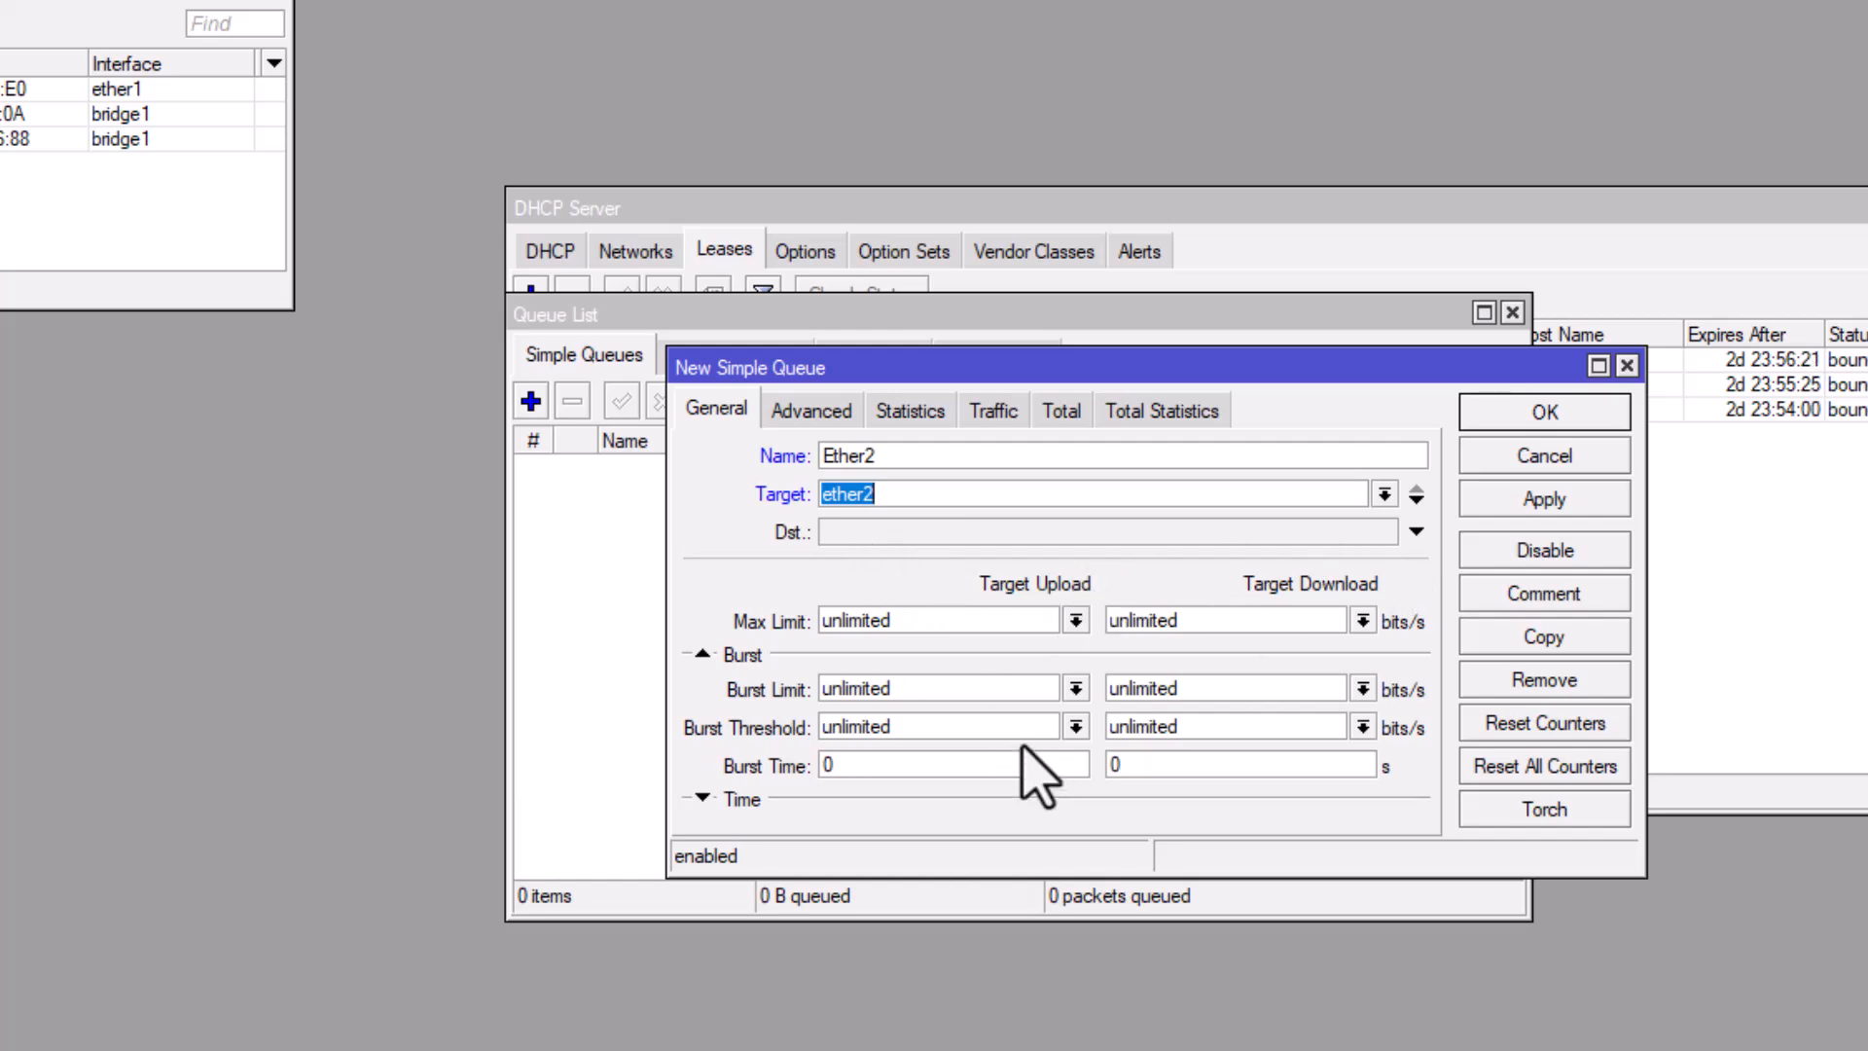
- Set the Ether2 queue's upload and download max limits to 768k and save the queue
left_click(1075, 620)
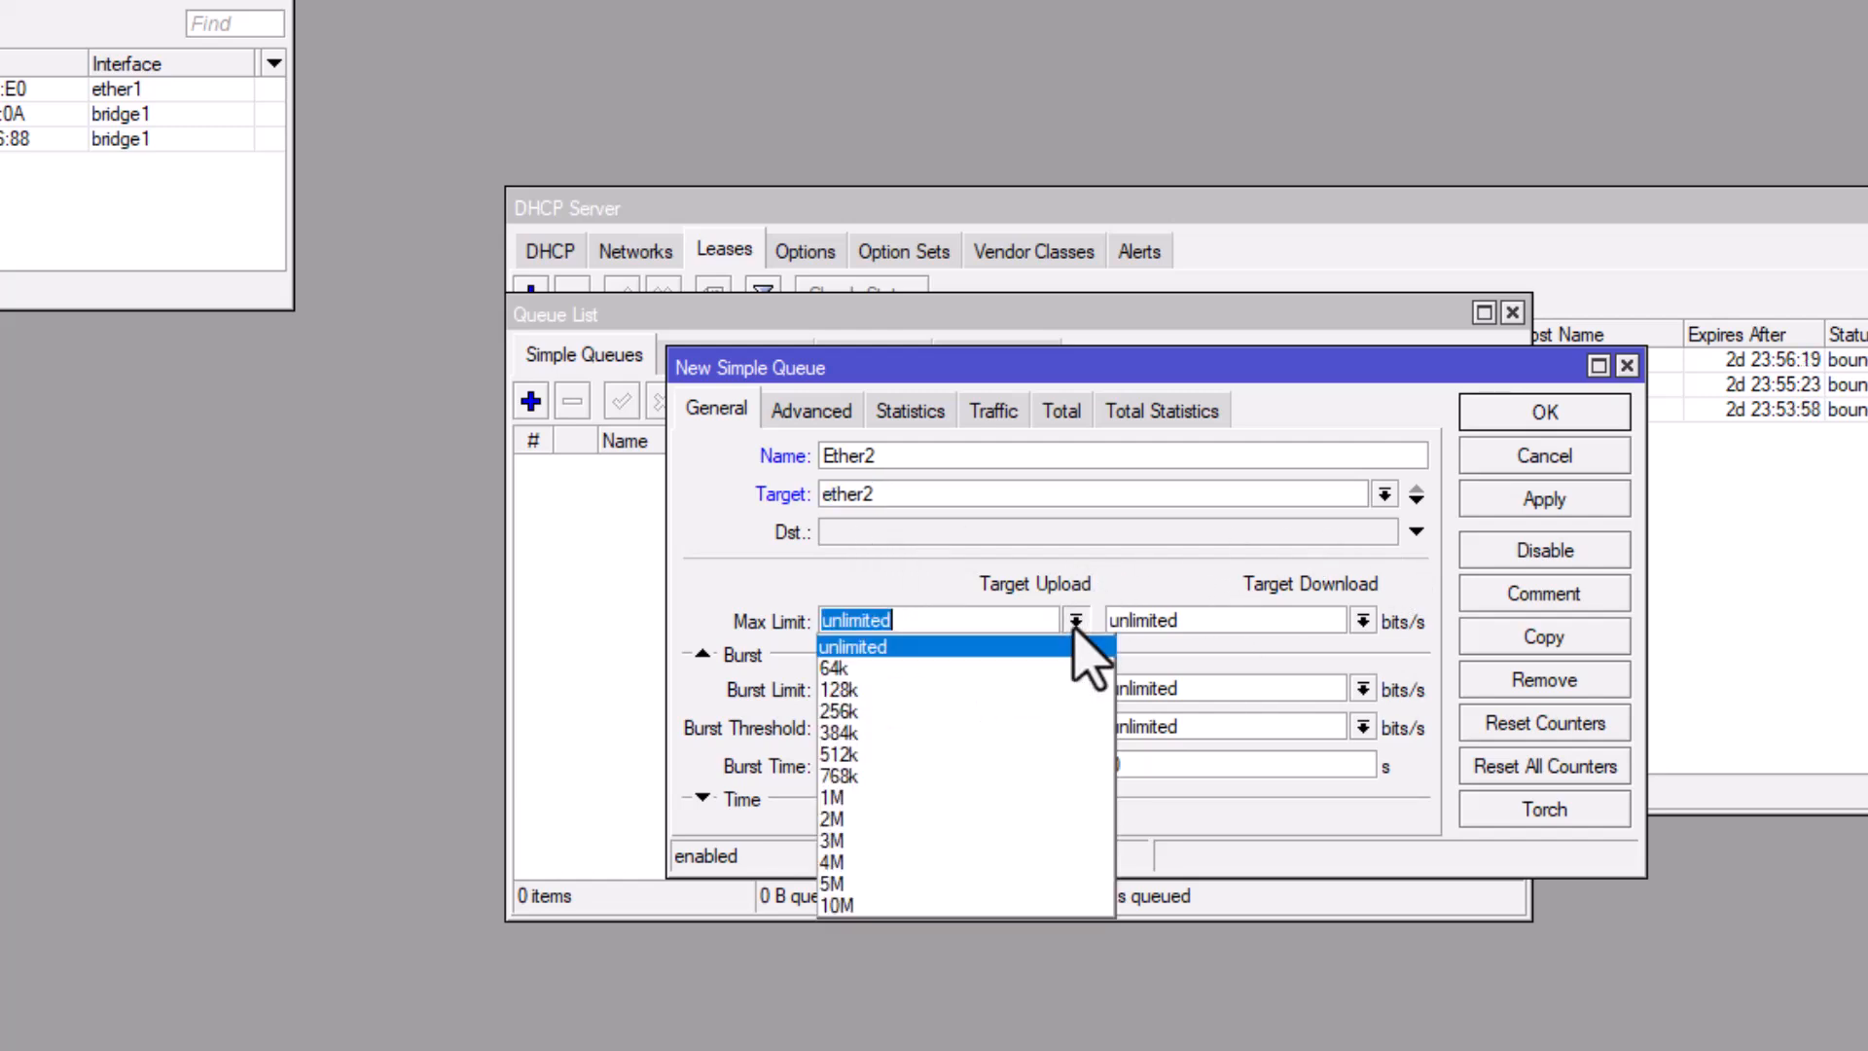
left_click(862, 776)
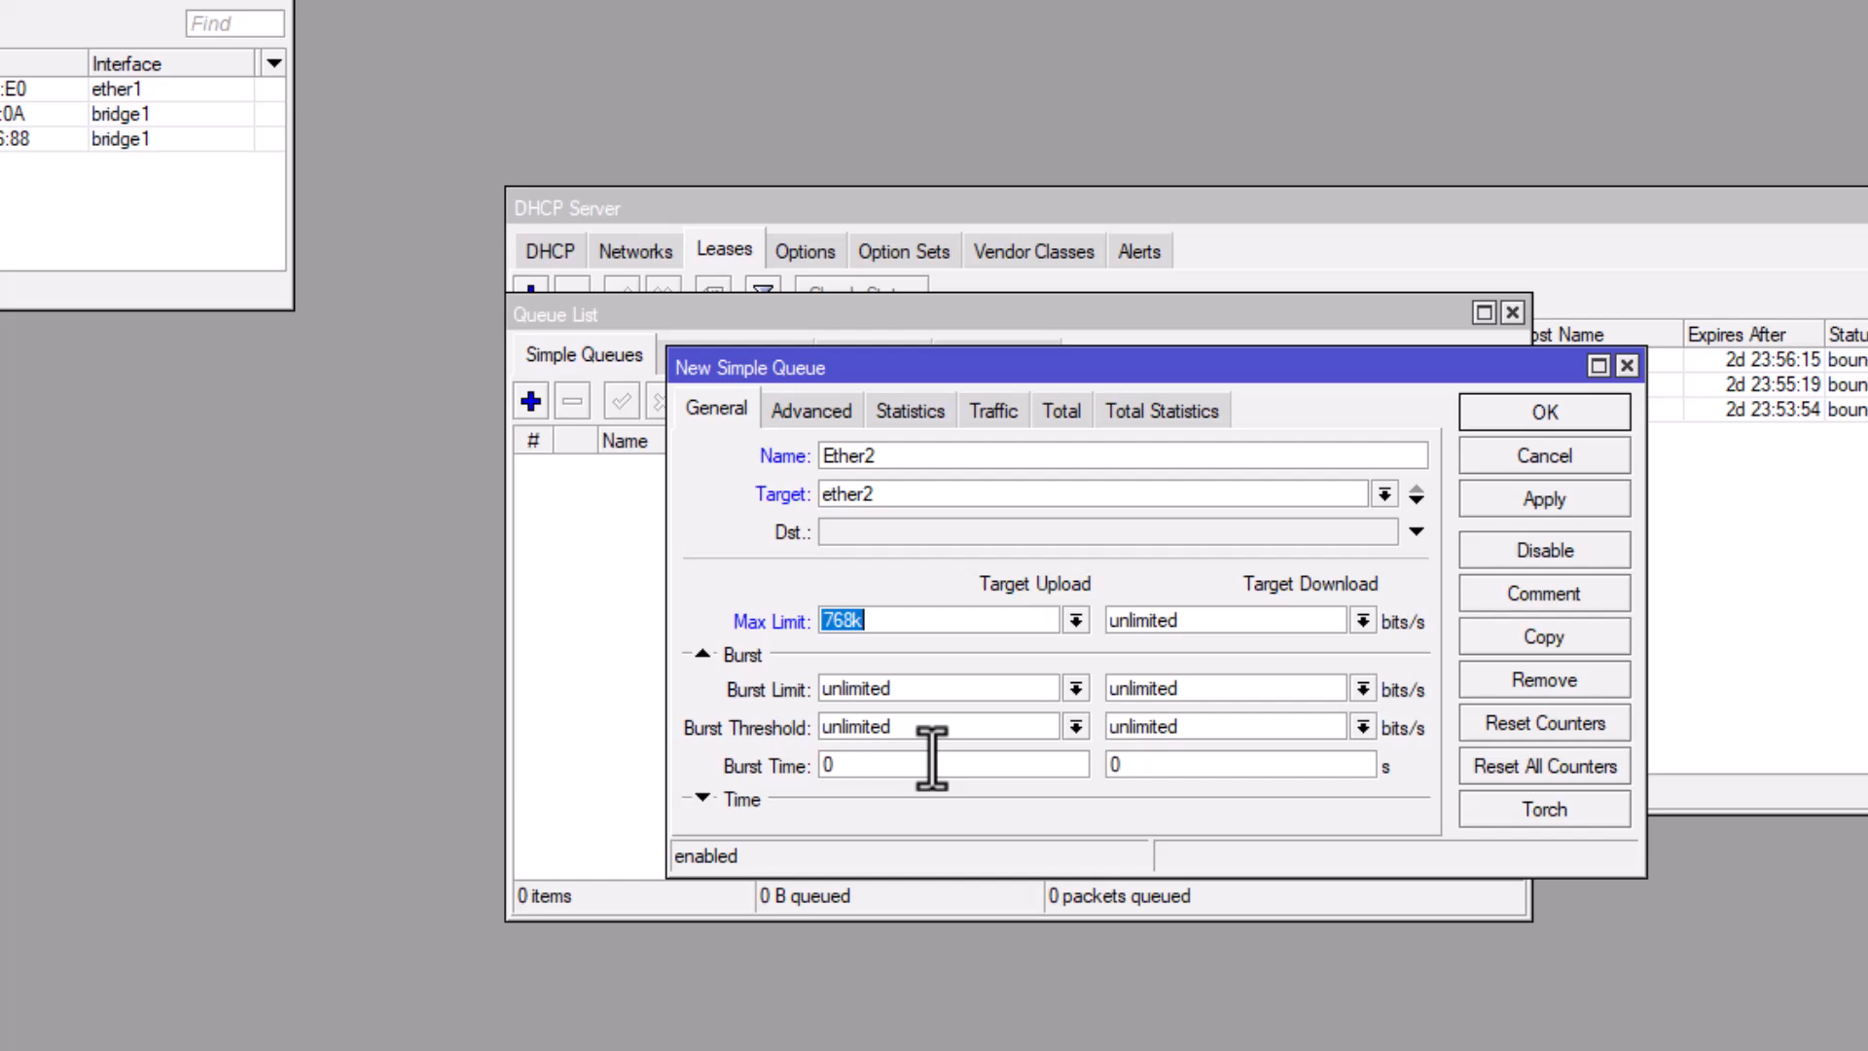
left_click(1362, 620)
left_click(1153, 775)
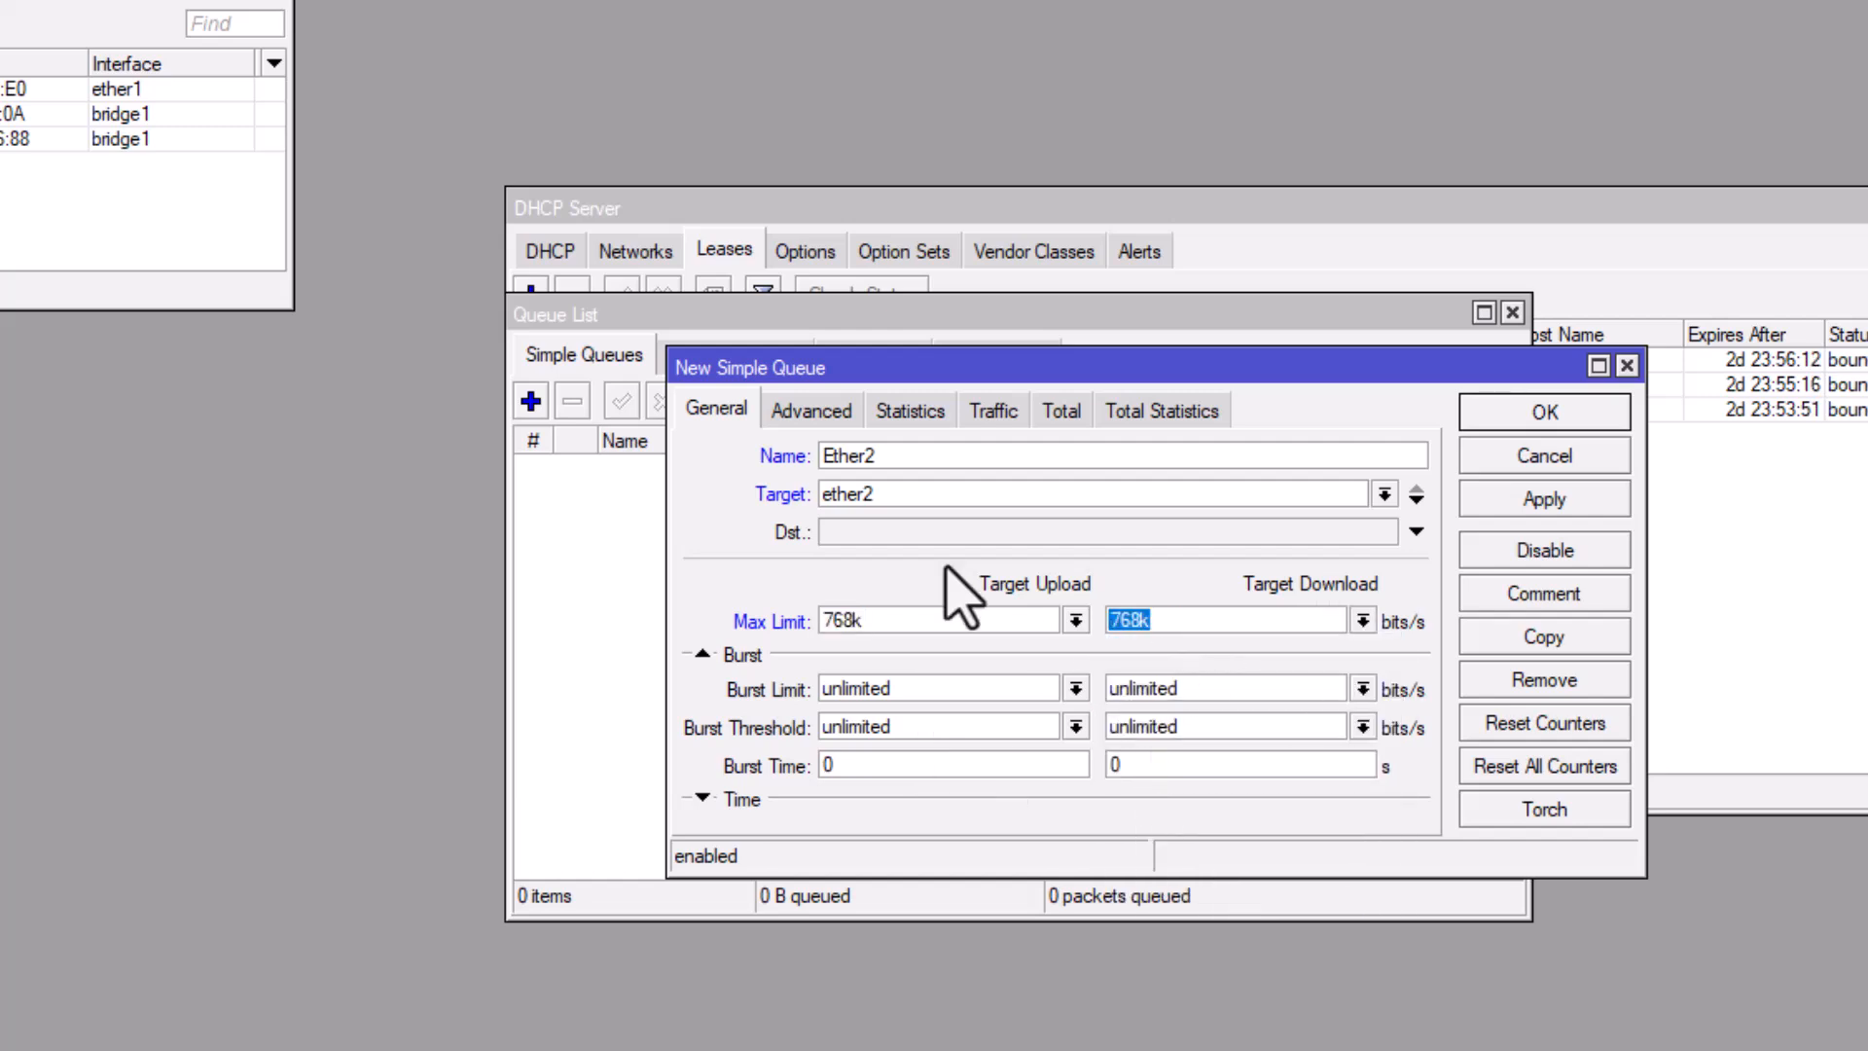
left_click(812, 409)
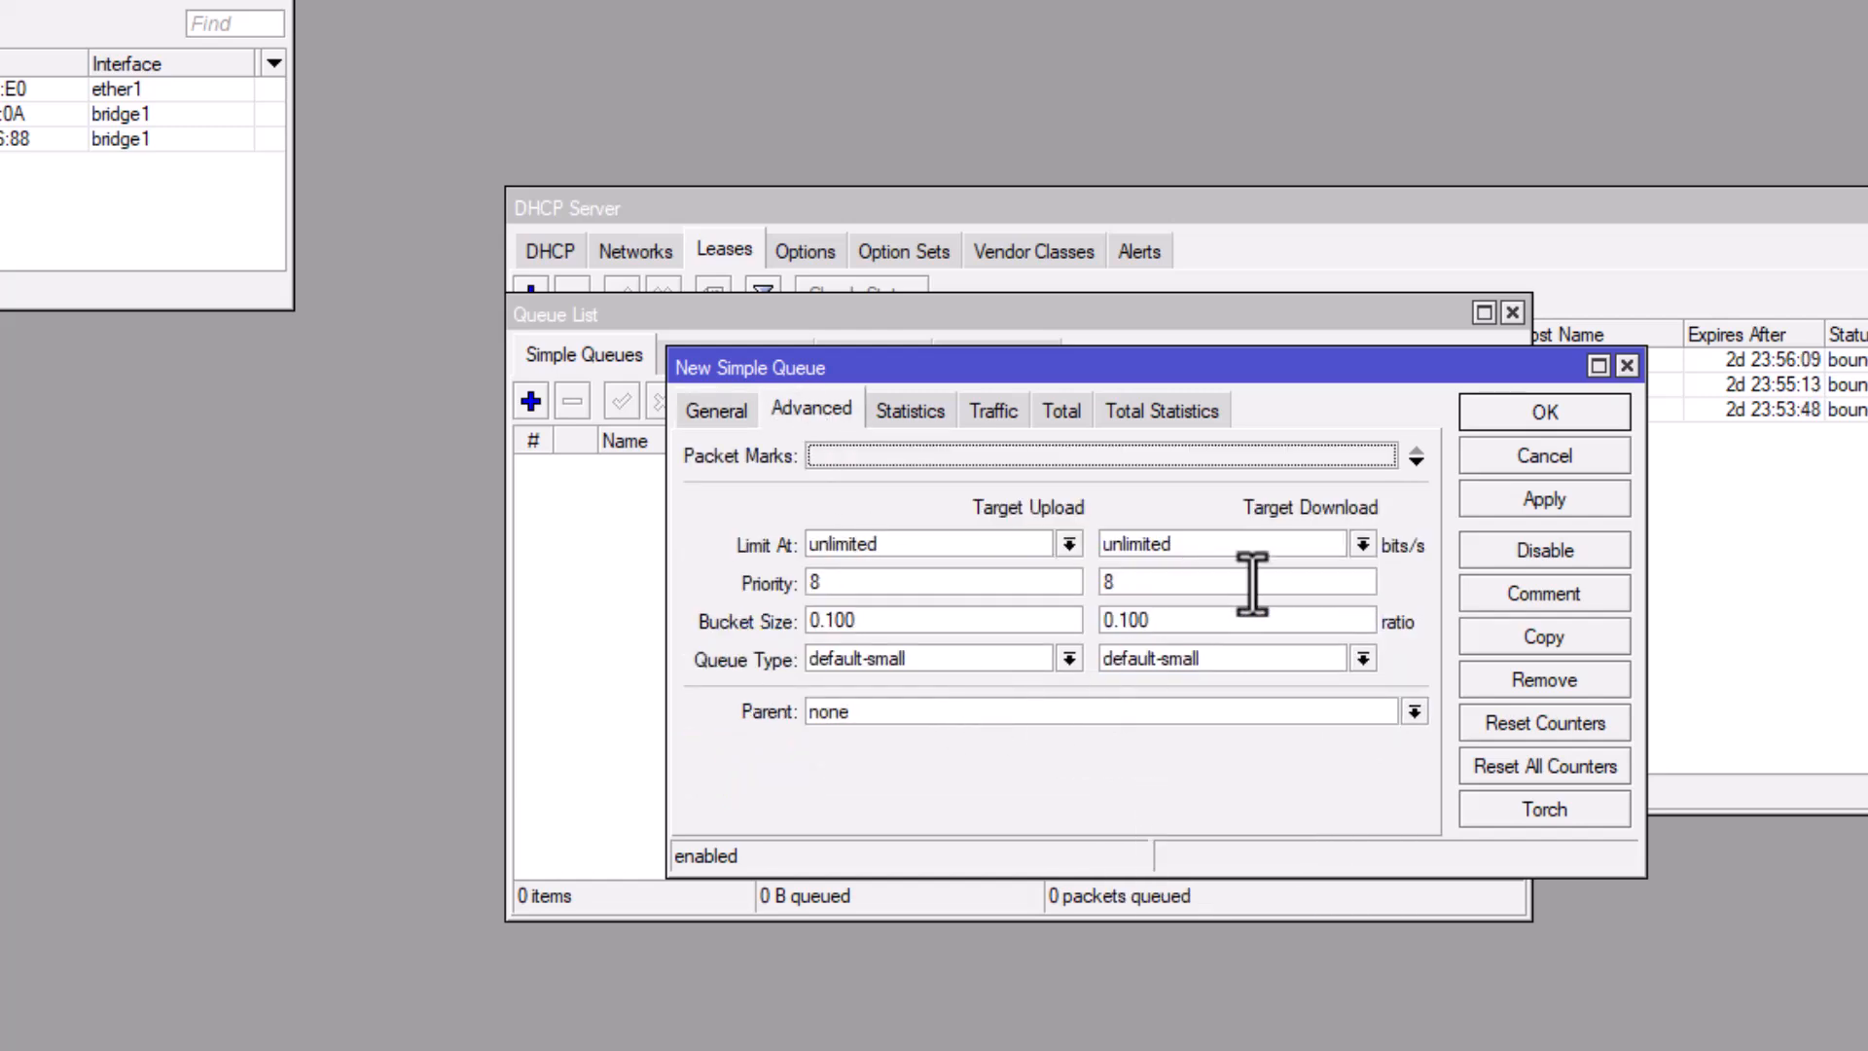
left_click(1547, 498)
left_click(1544, 411)
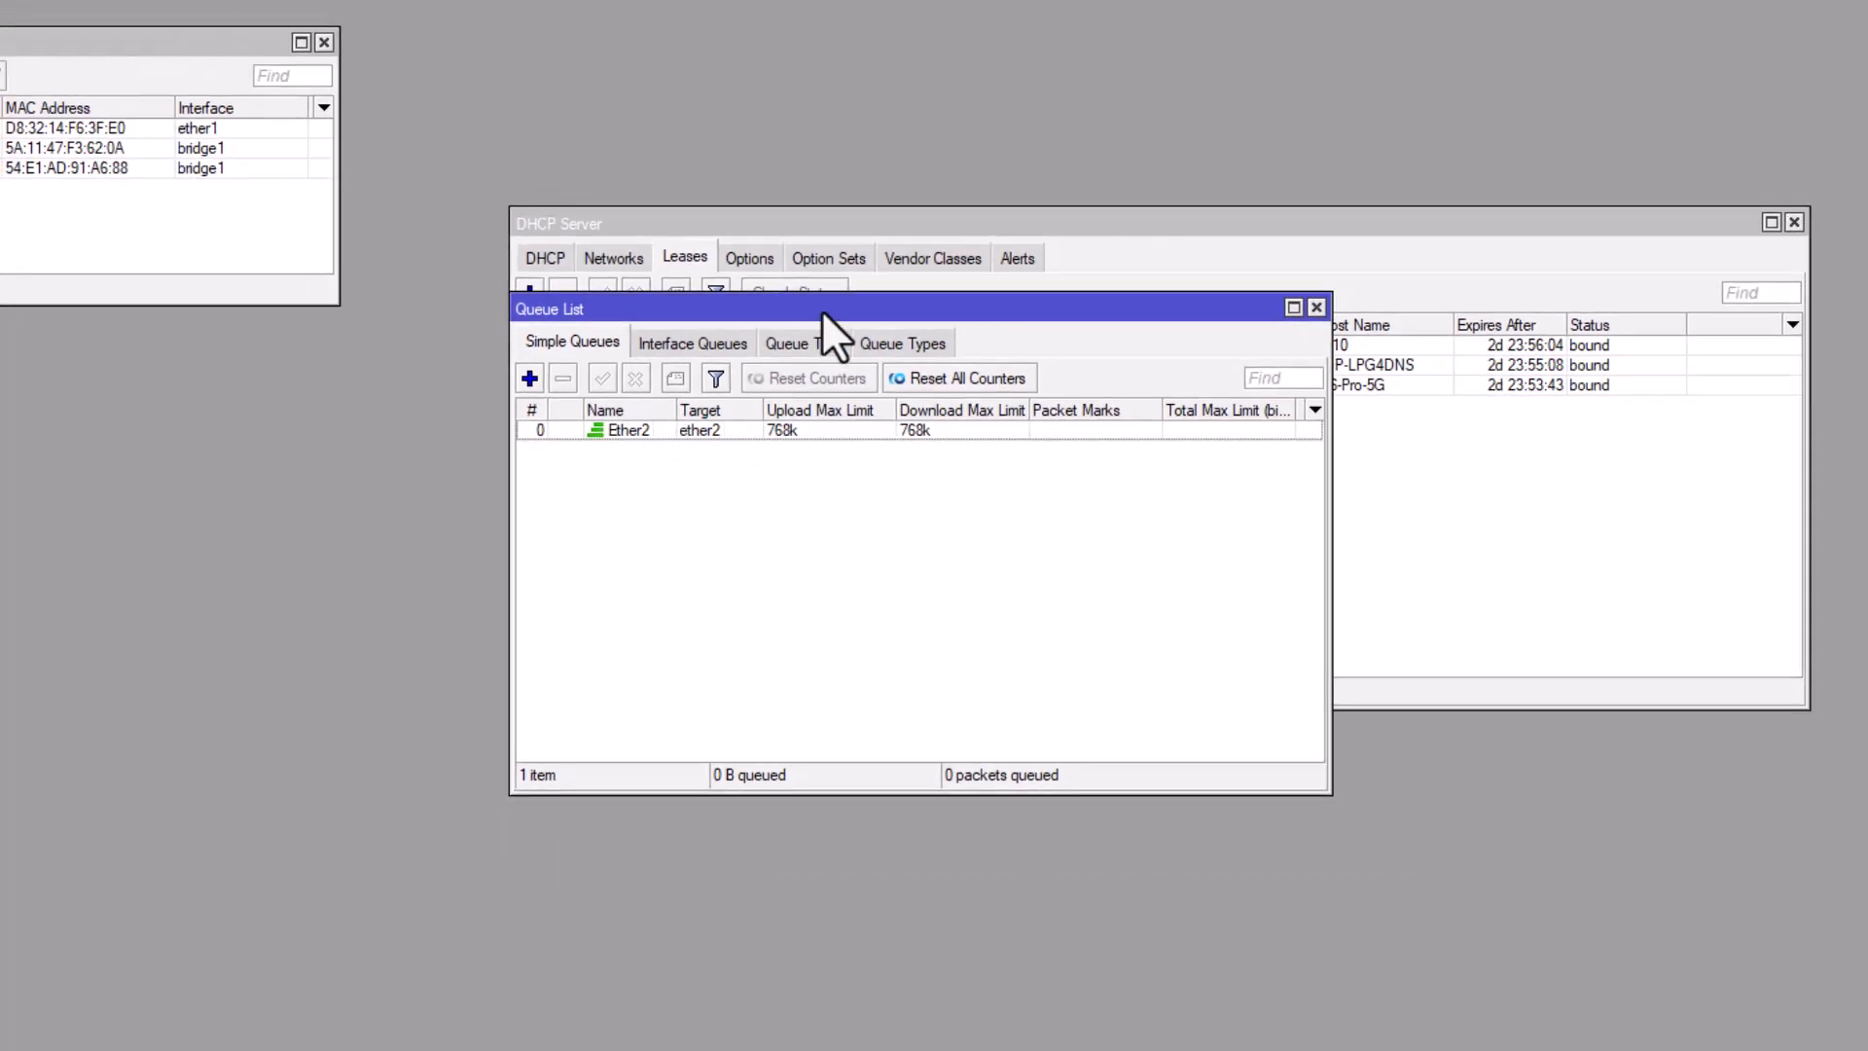
- Rearrange the Queue List and DHCP Server windows so they no longer overlap, with the 192.168.1.253 lease selected
left_click_drag(822, 313, 356, 404)
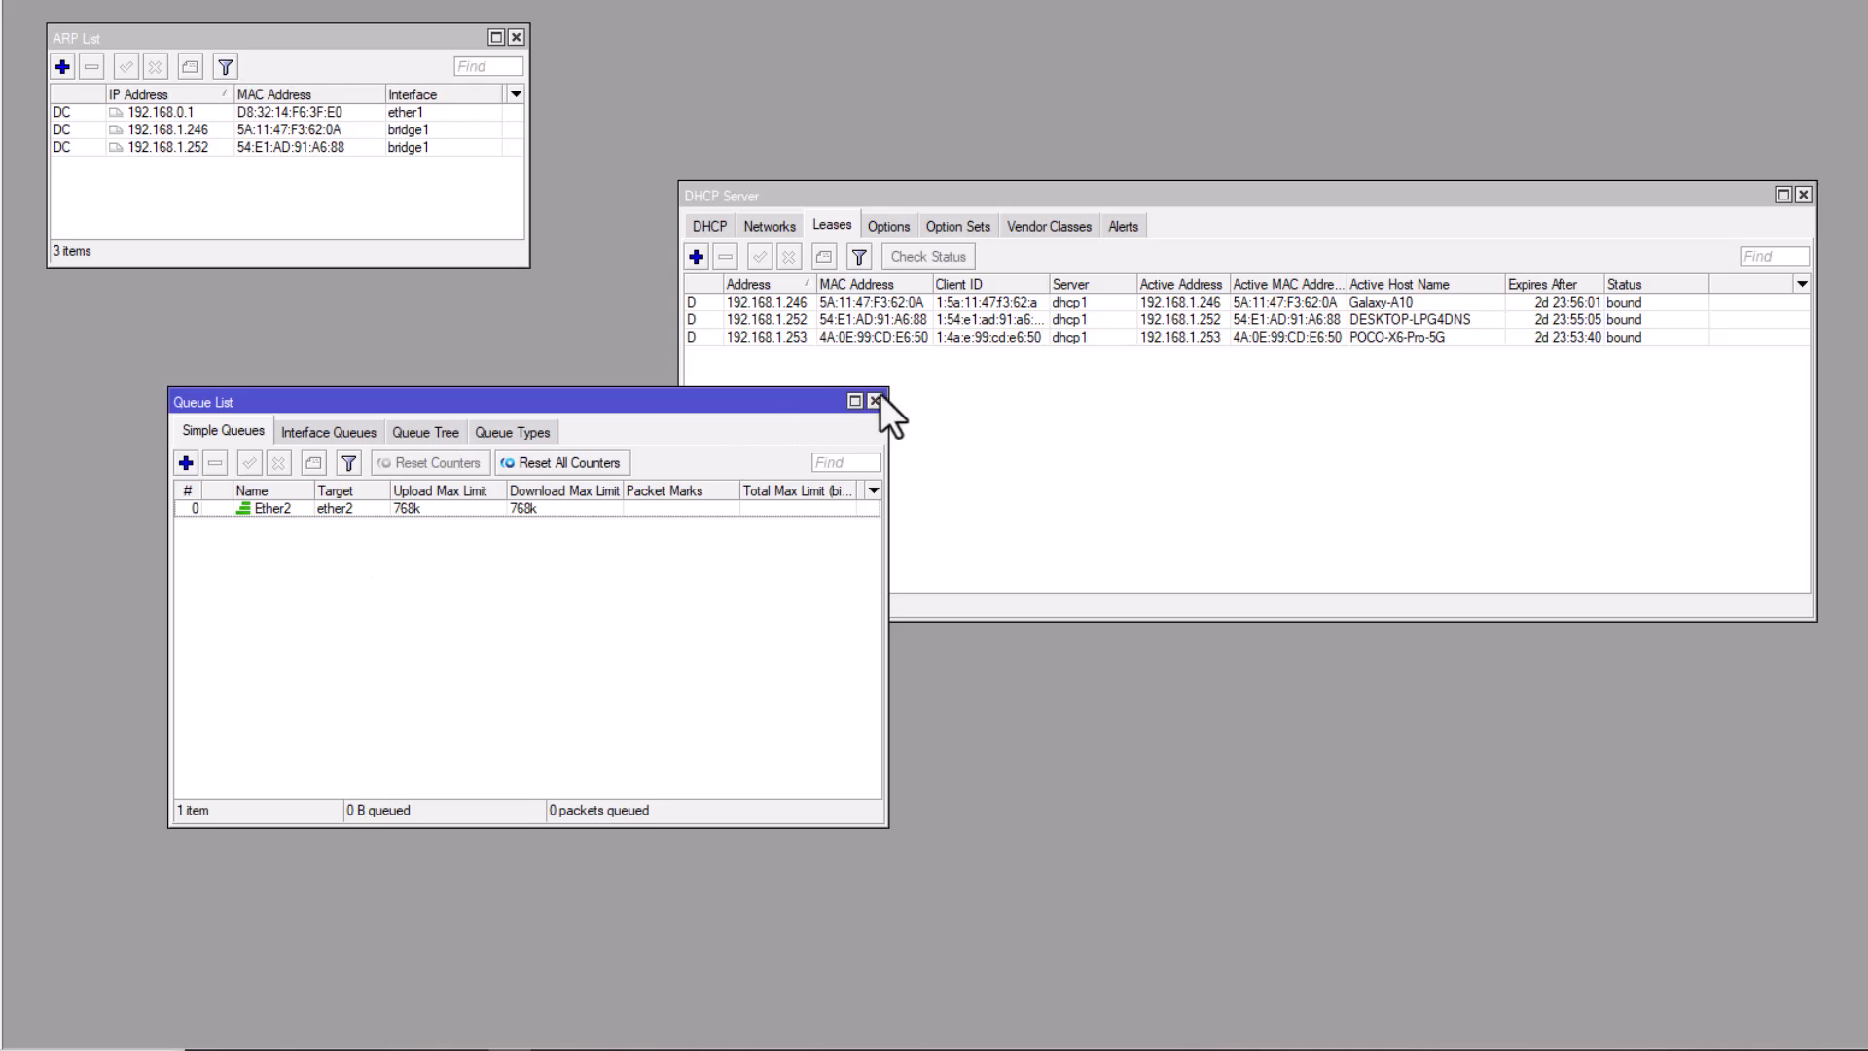
left_click(1368, 335)
left_click(595, 398)
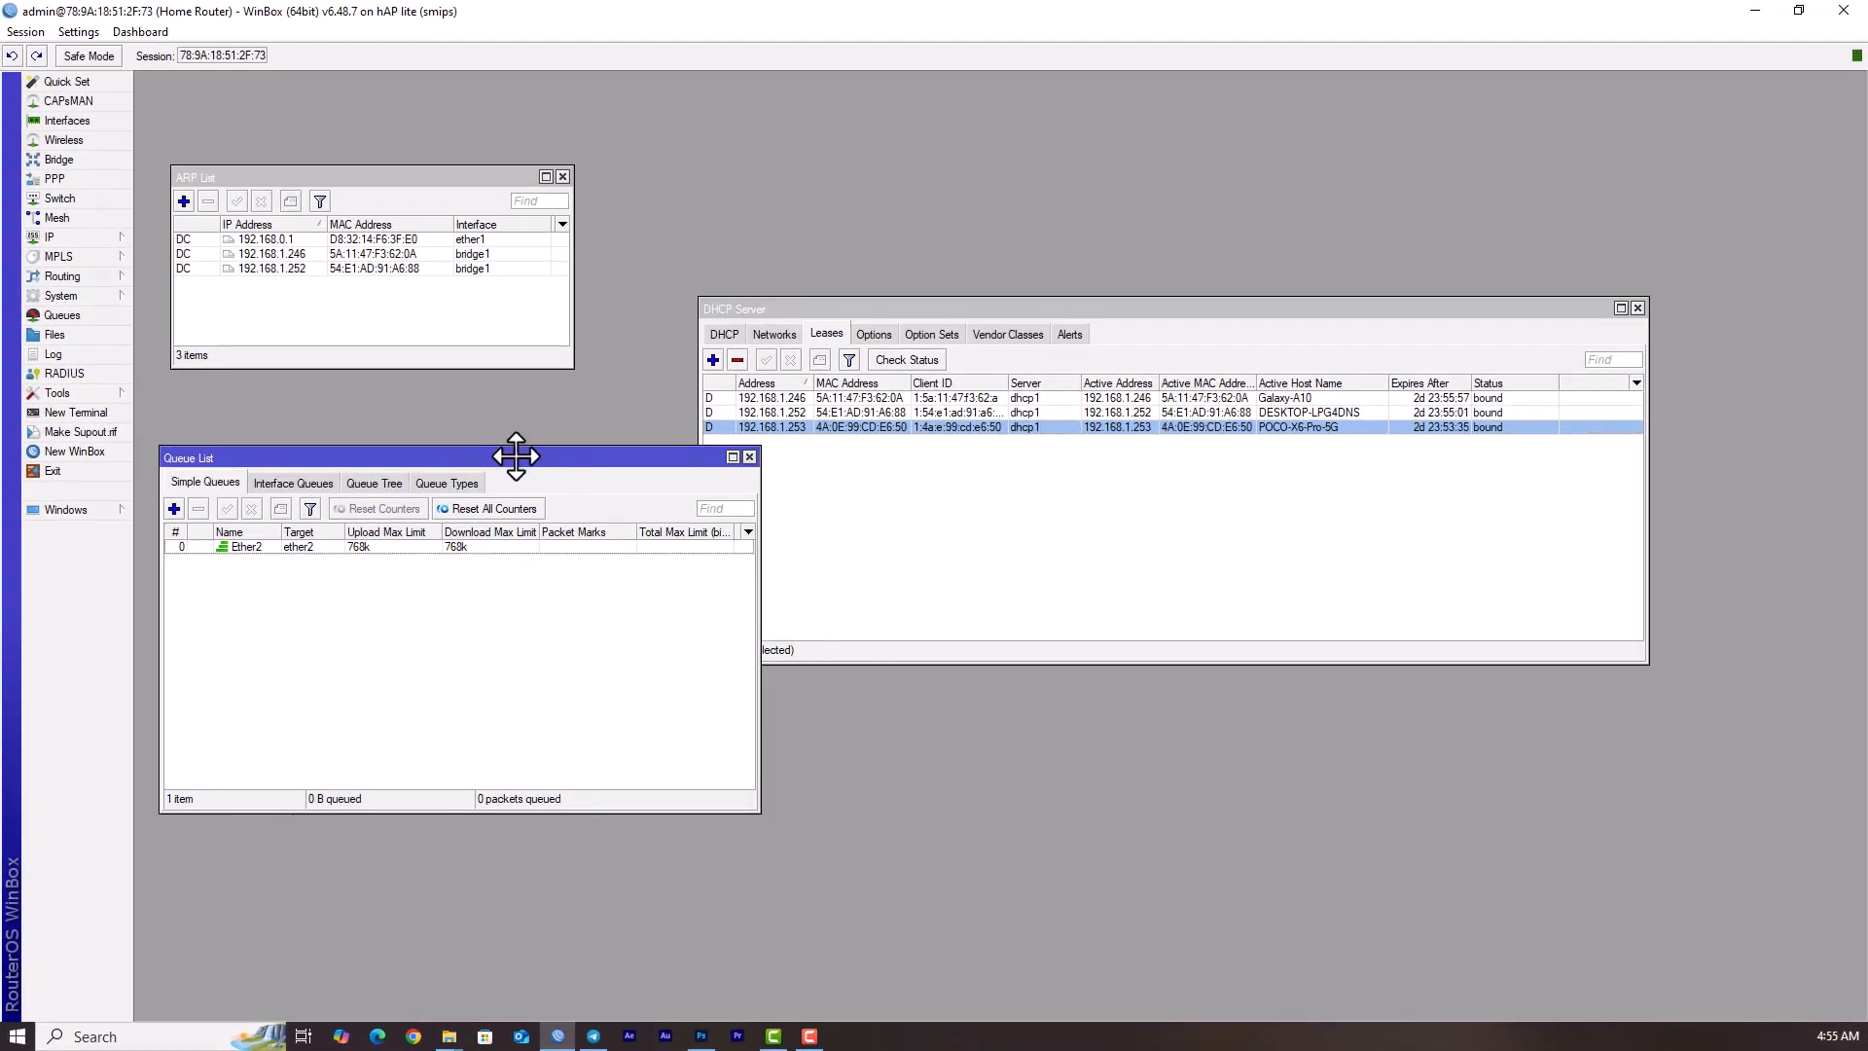
left_click_drag(516, 456, 520, 455)
left_click_drag(995, 306, 1106, 298)
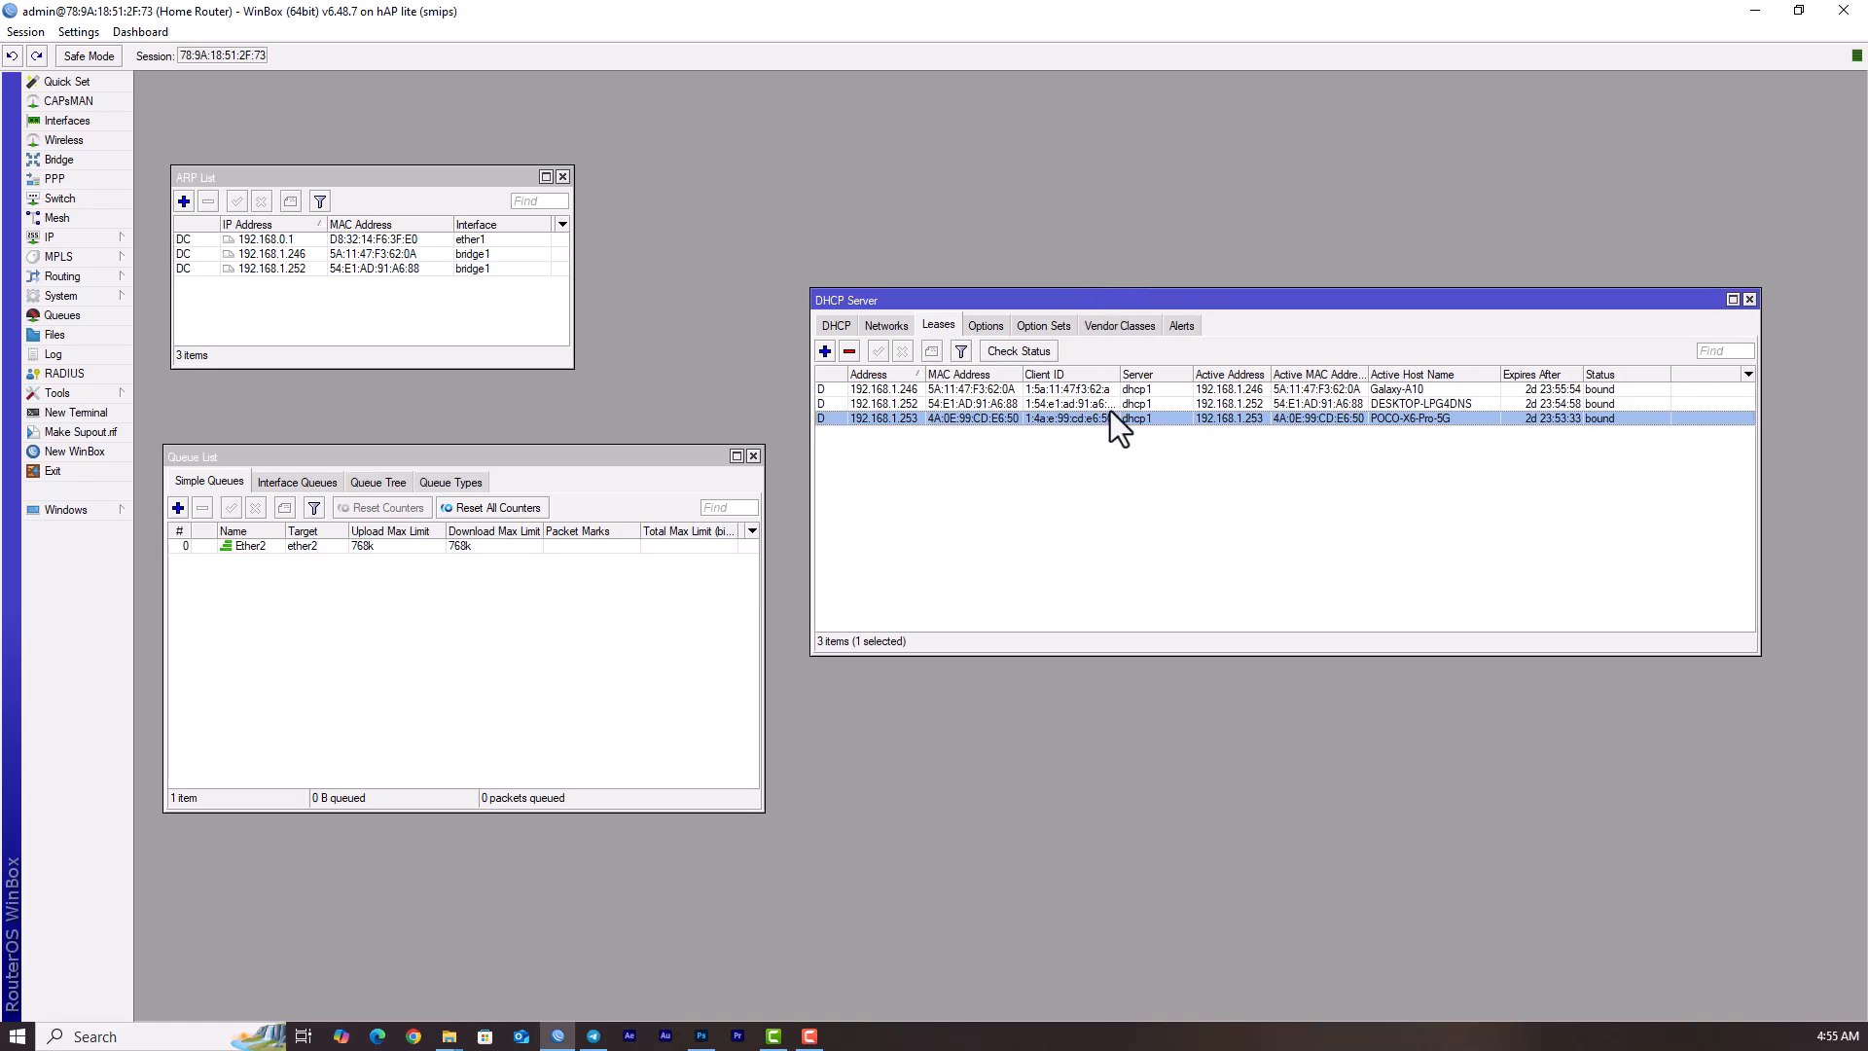
- Start another simple queue, place its dialog below the lease entries, and name it with the client's first name
left_click(177, 507)
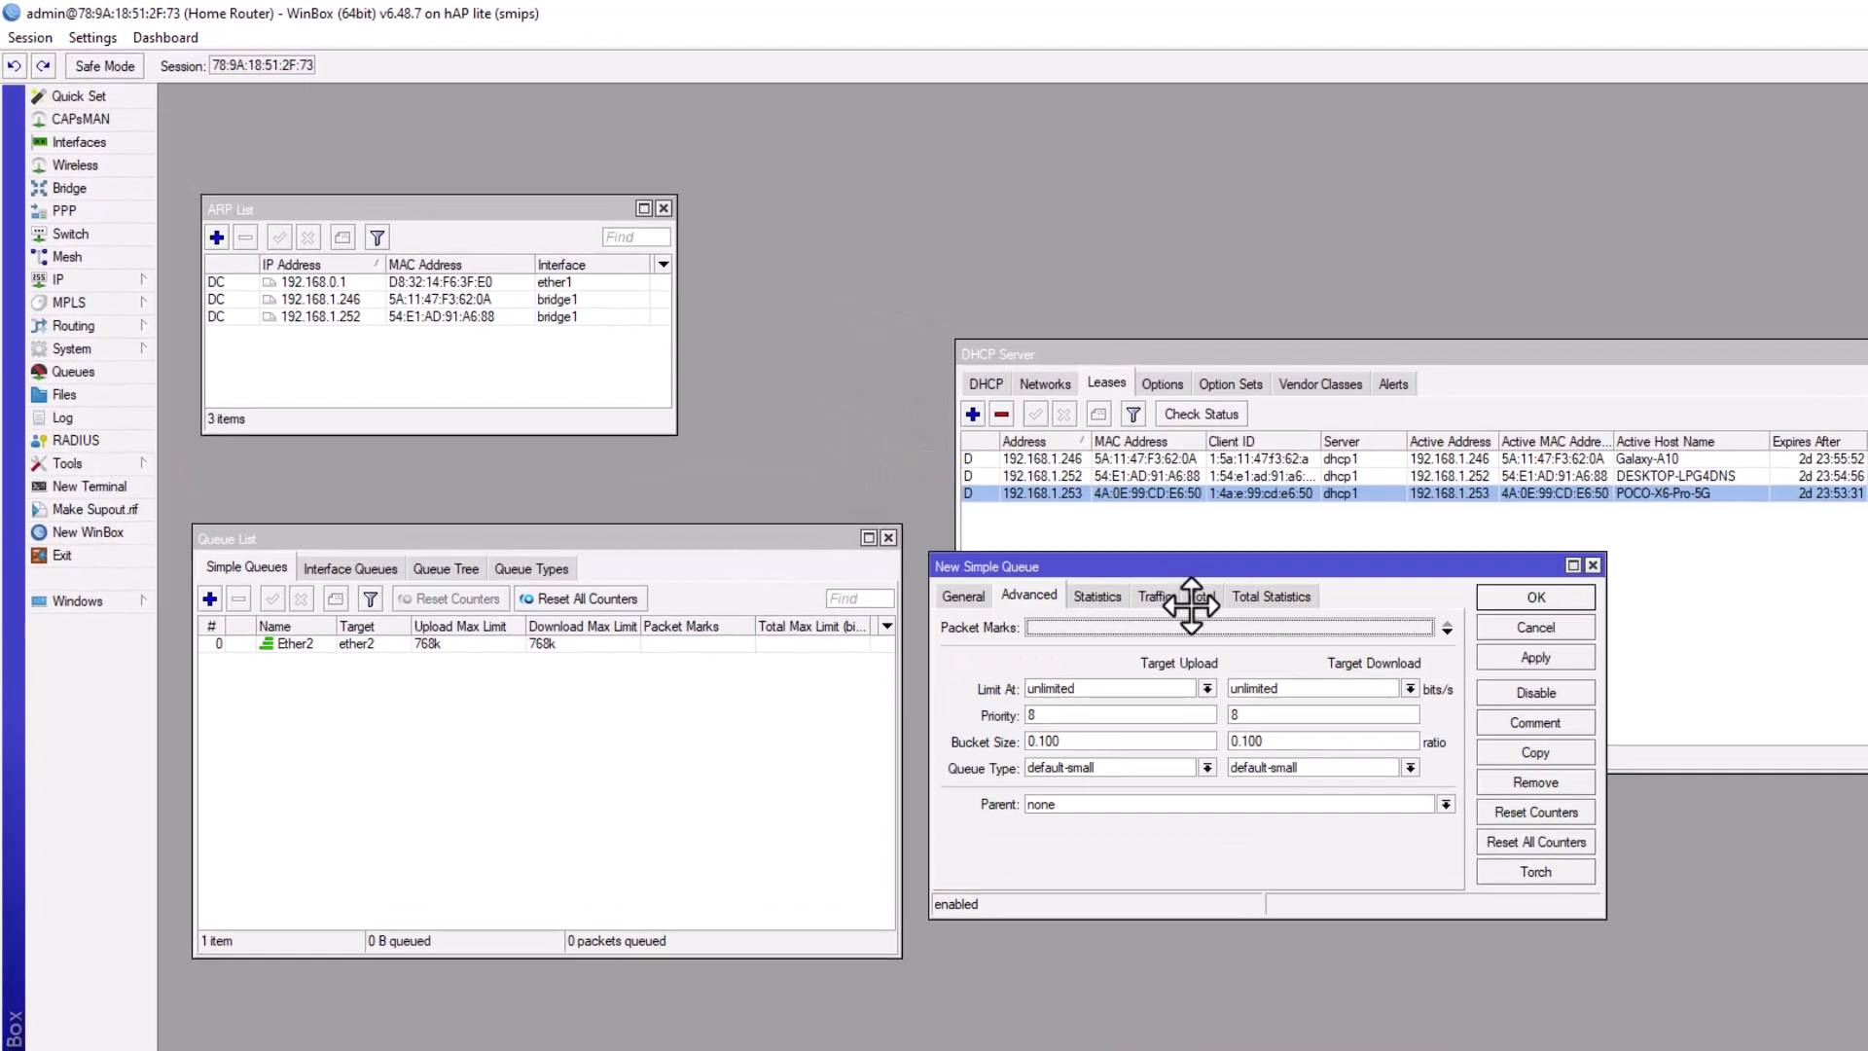
left_click_drag(1191, 605, 1197, 663)
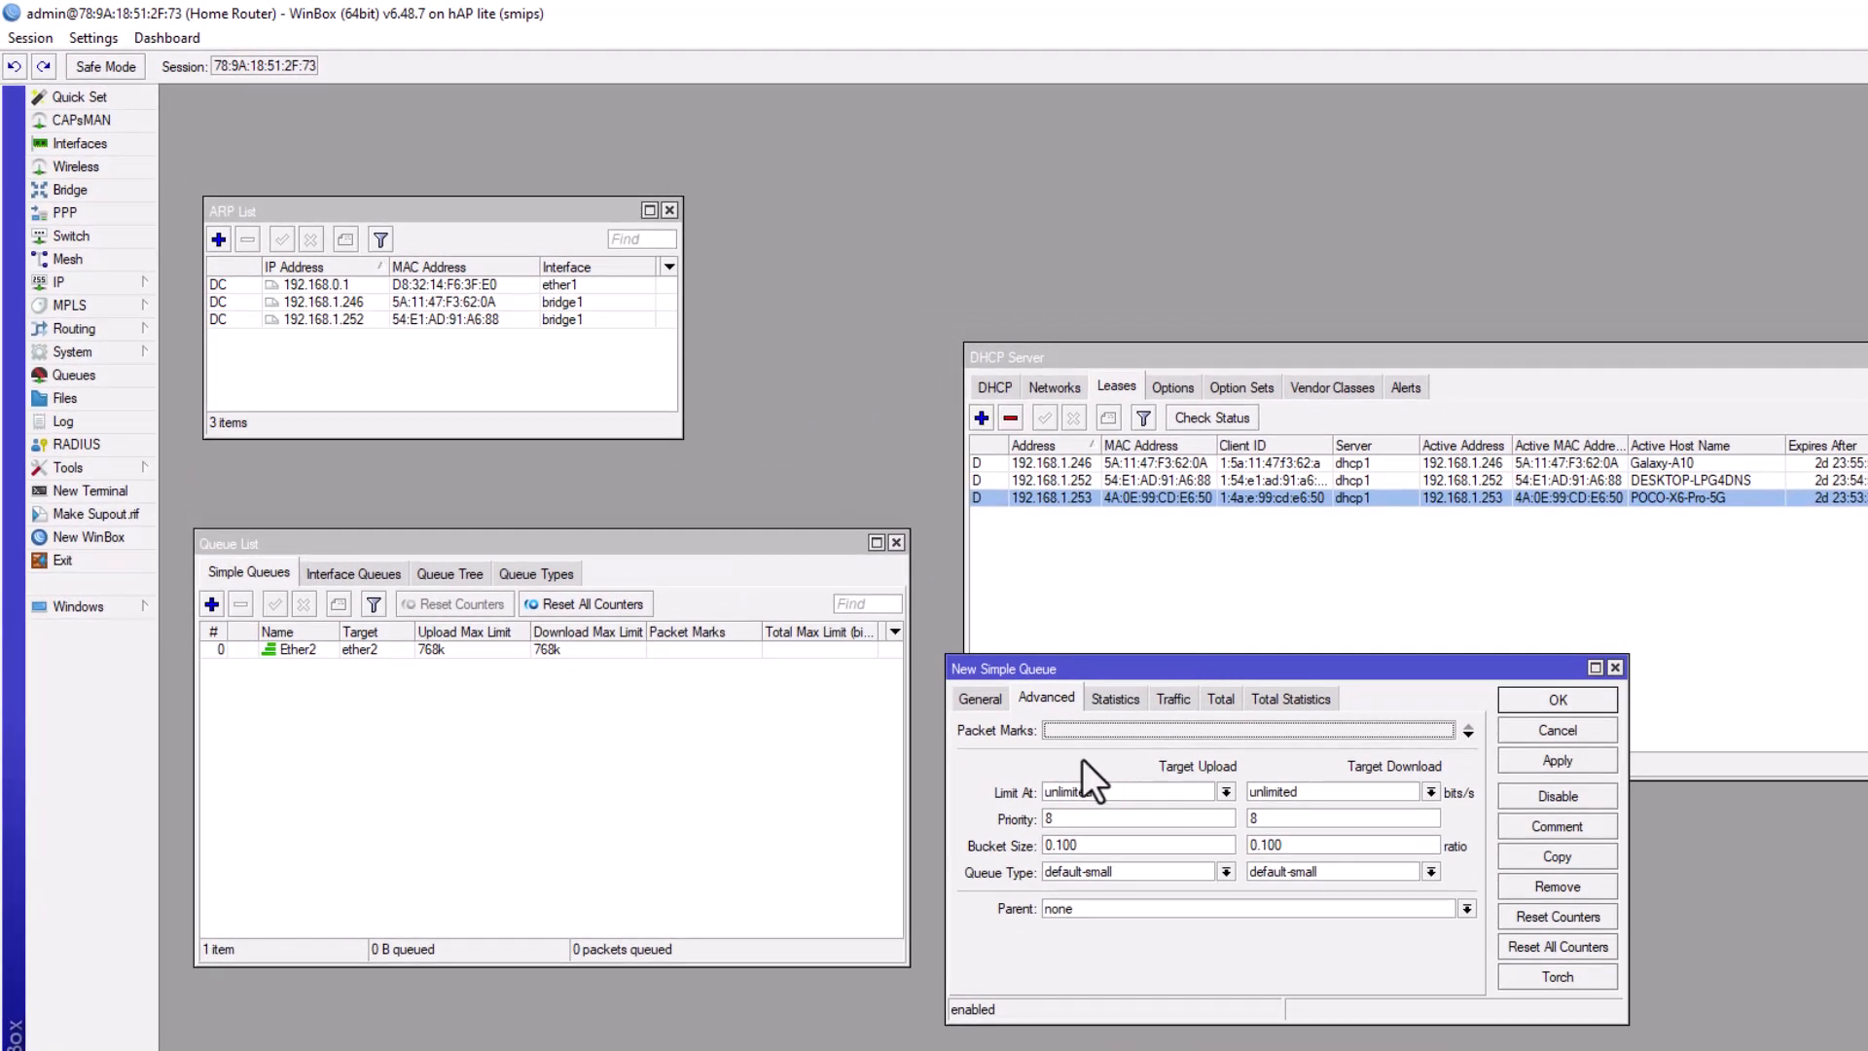
left_click(979, 699)
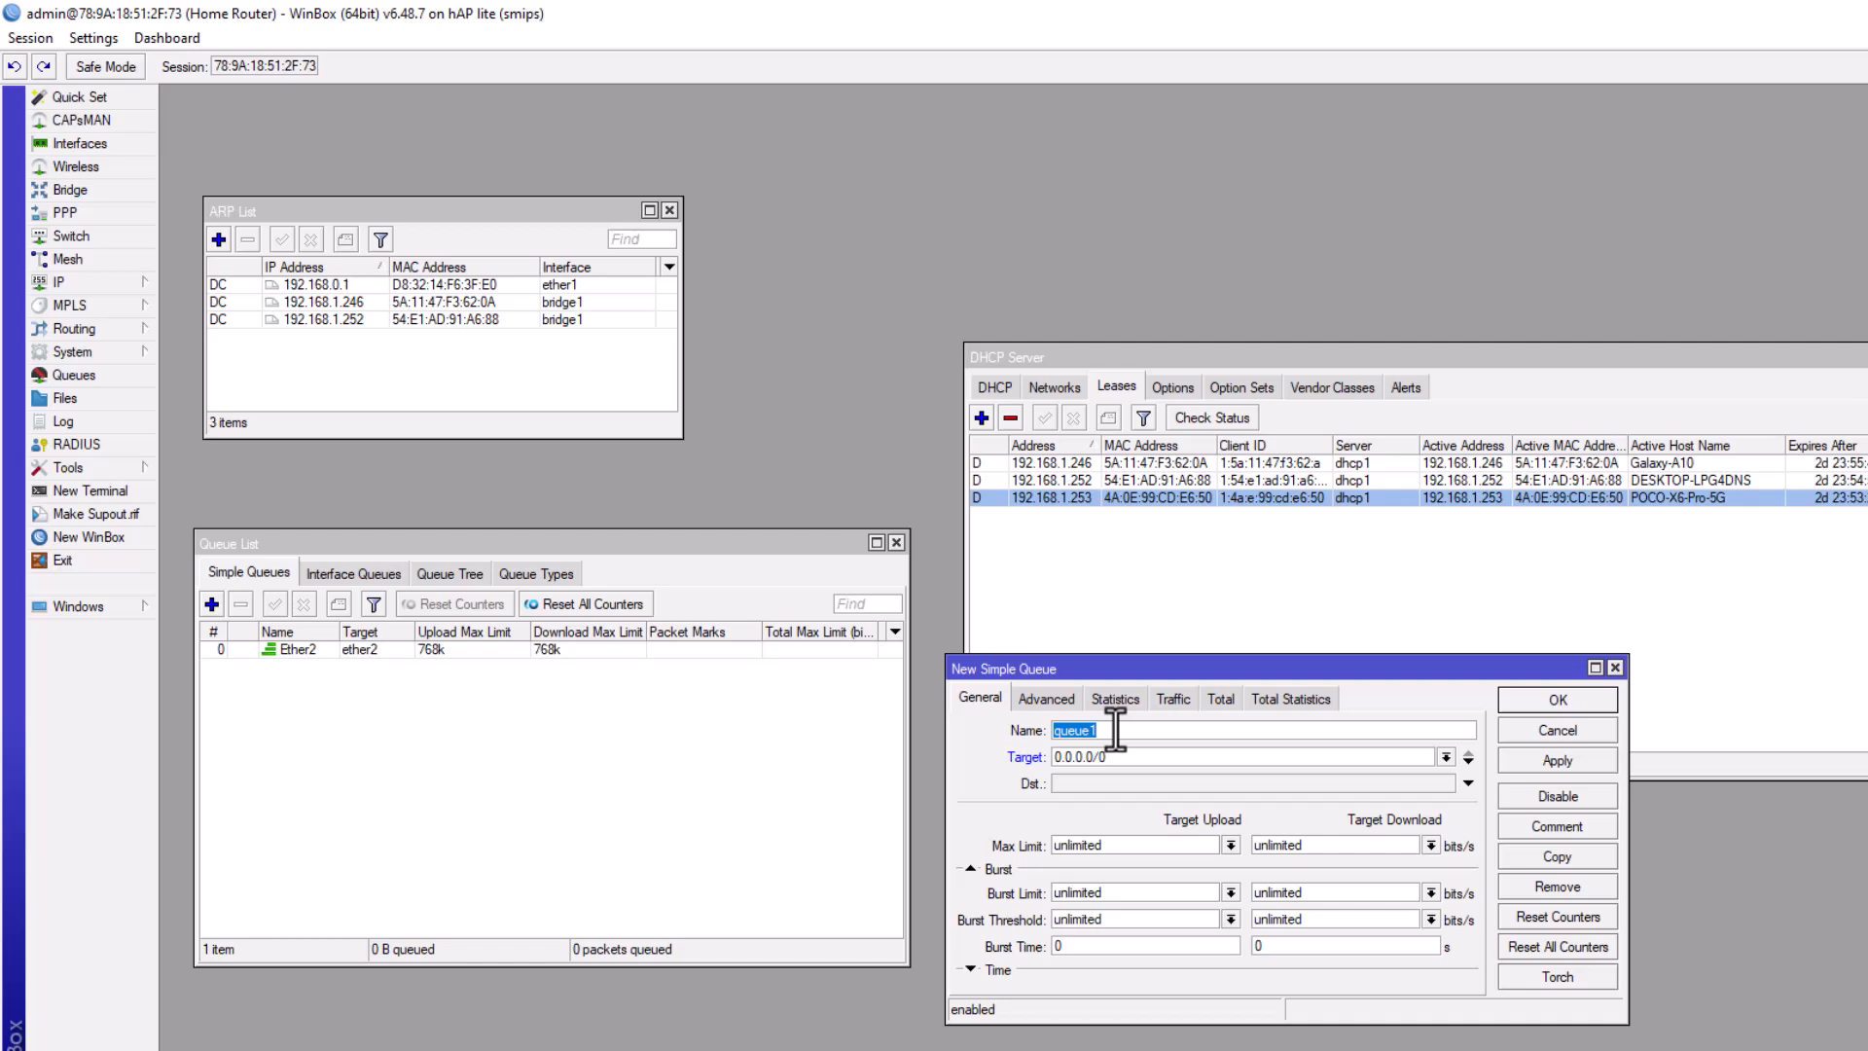
type("Mustafa")
- Replace the new queue's default target with the IP address 192.168.1.253
left_click(1408, 758)
key("BackSpace")
key("BackSpace")
key("BackSpace")
key("BackSpace")
key("BackSpace")
key("BackSpace")
key("BackSpace")
key("BackSpace")
key("BackSpace")
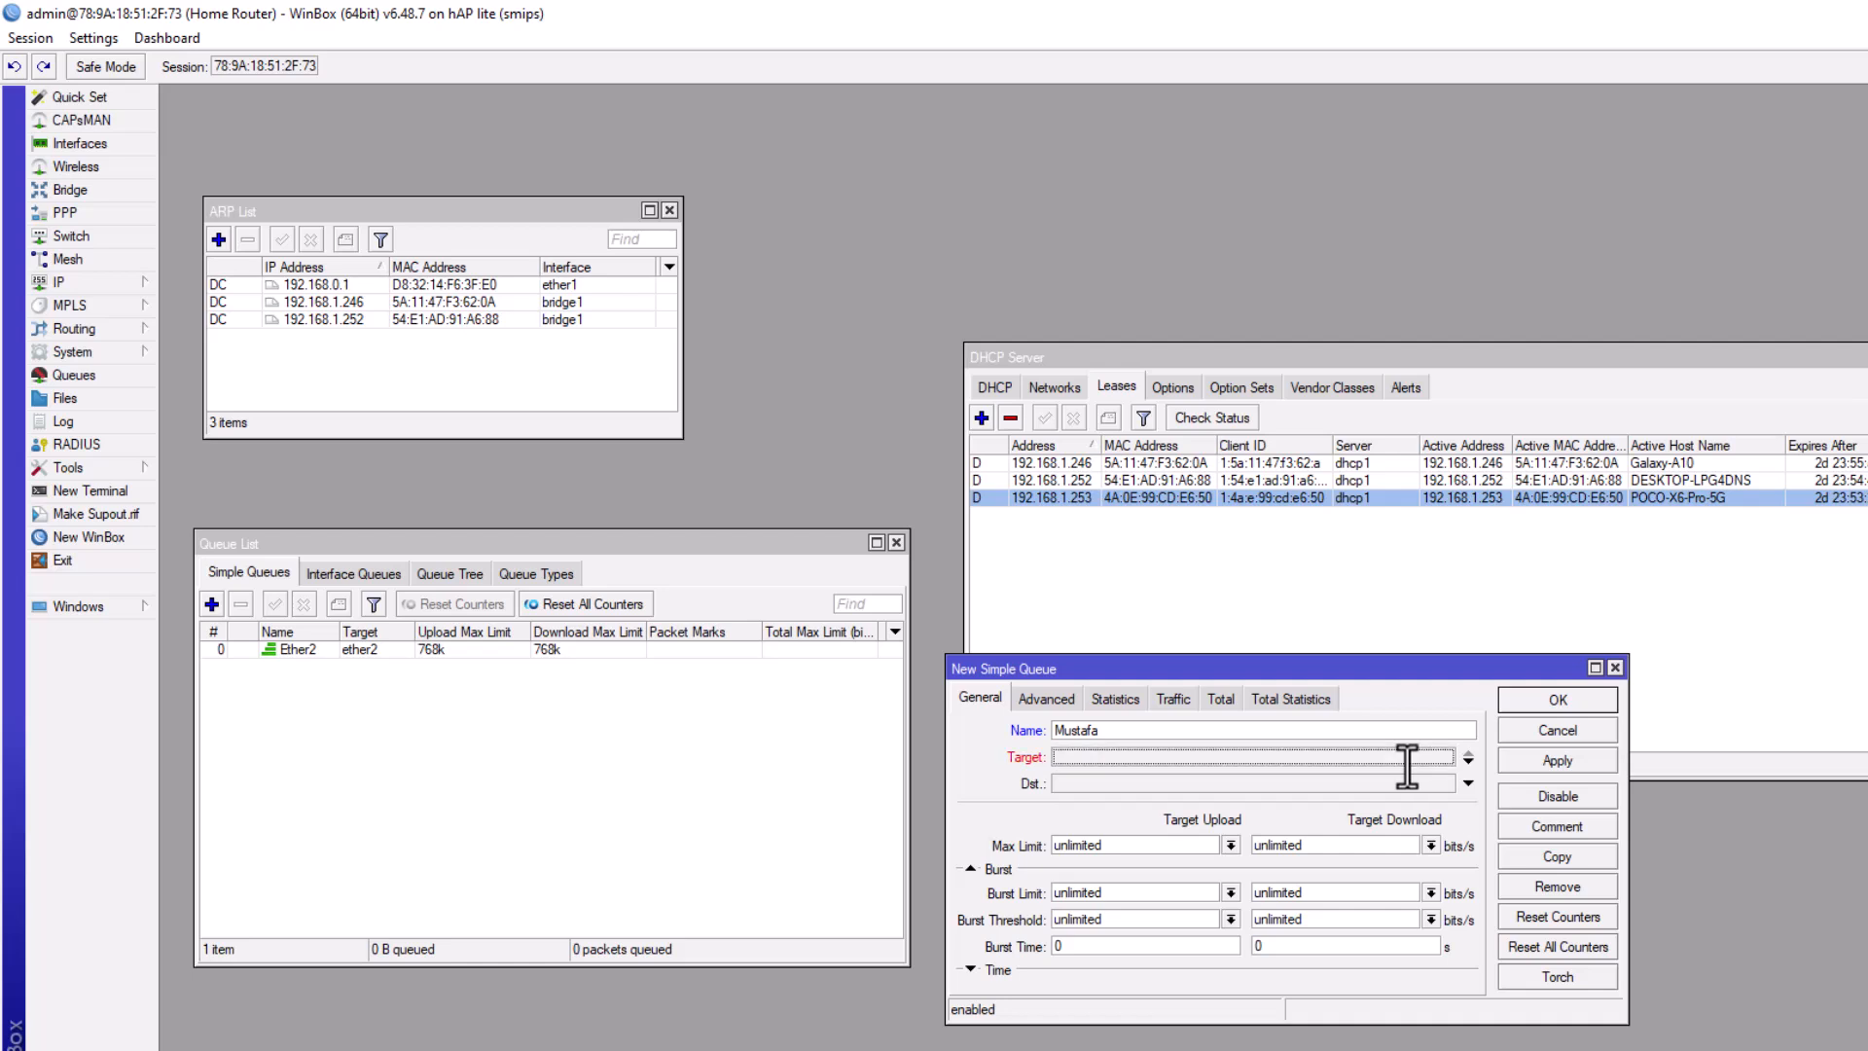
type("192.15")
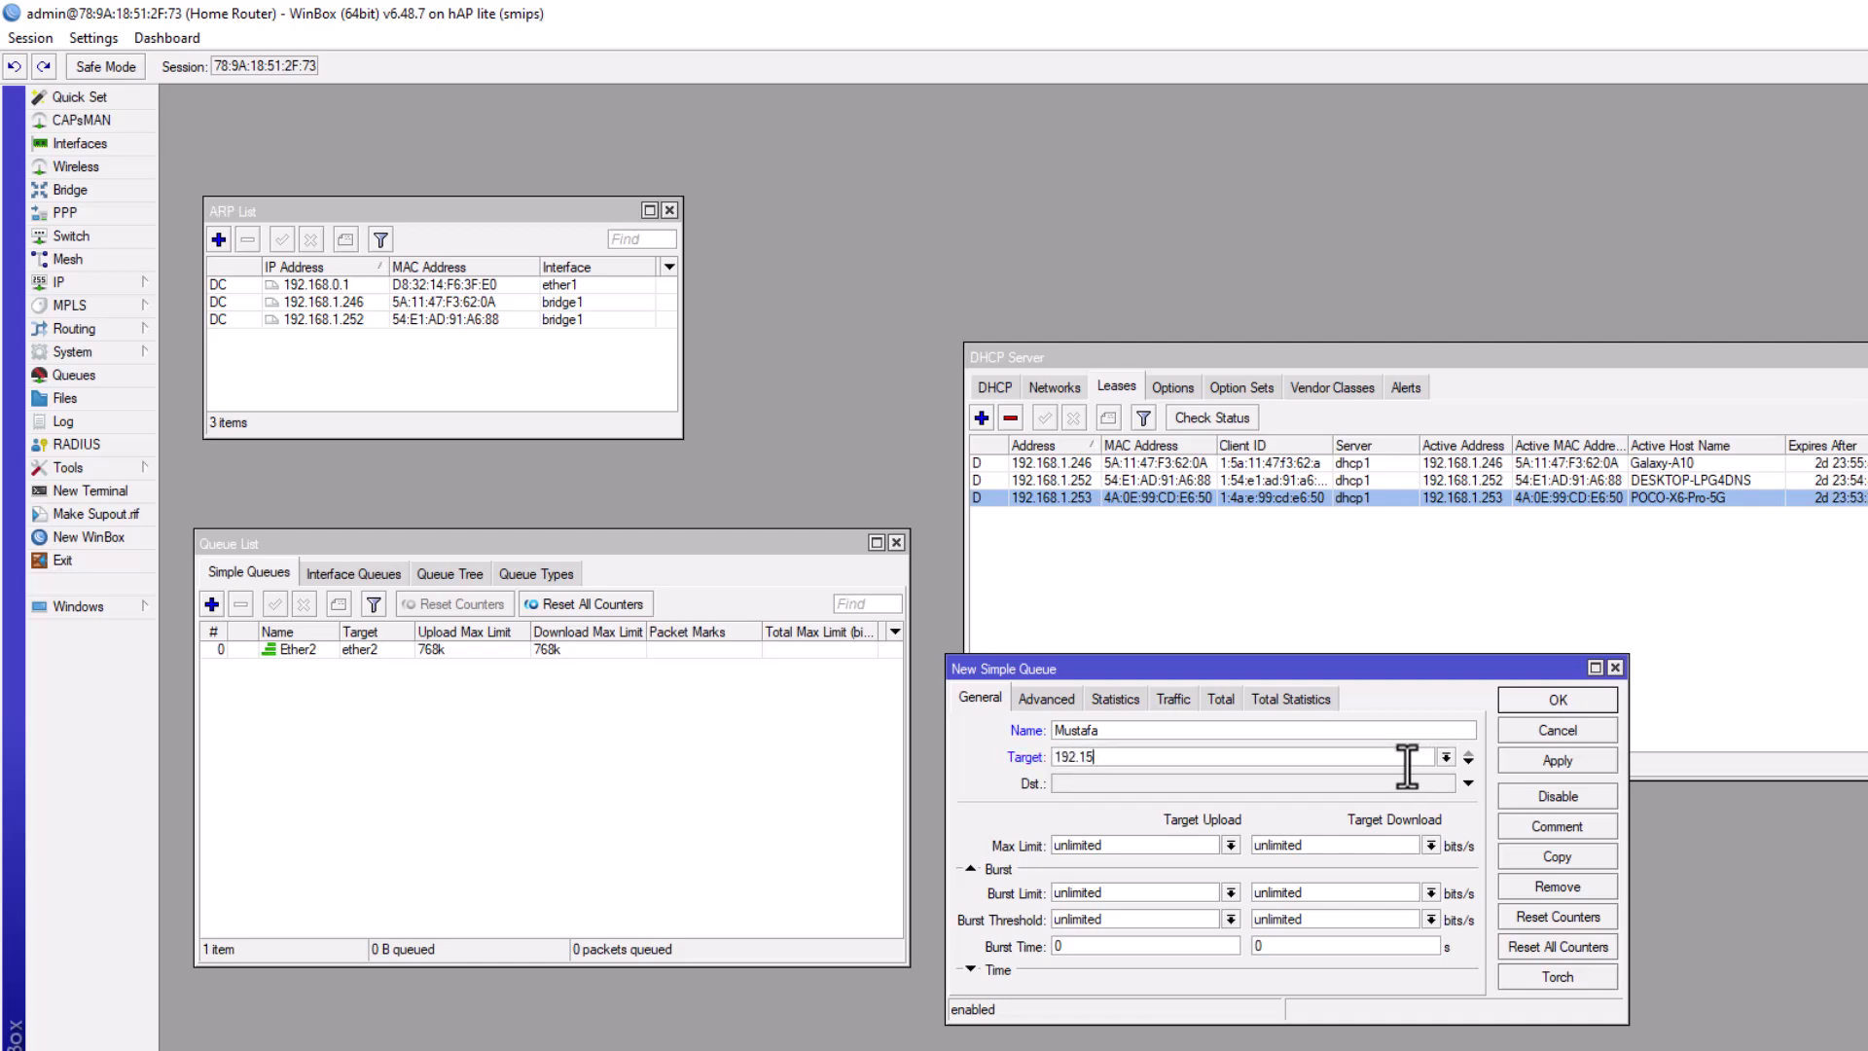
key("BackSpace")
type("68.1.253")
- Set the new client queue's upload and download max limits to 512k, save it, and widen the queue list's Target column
left_click(1231, 845)
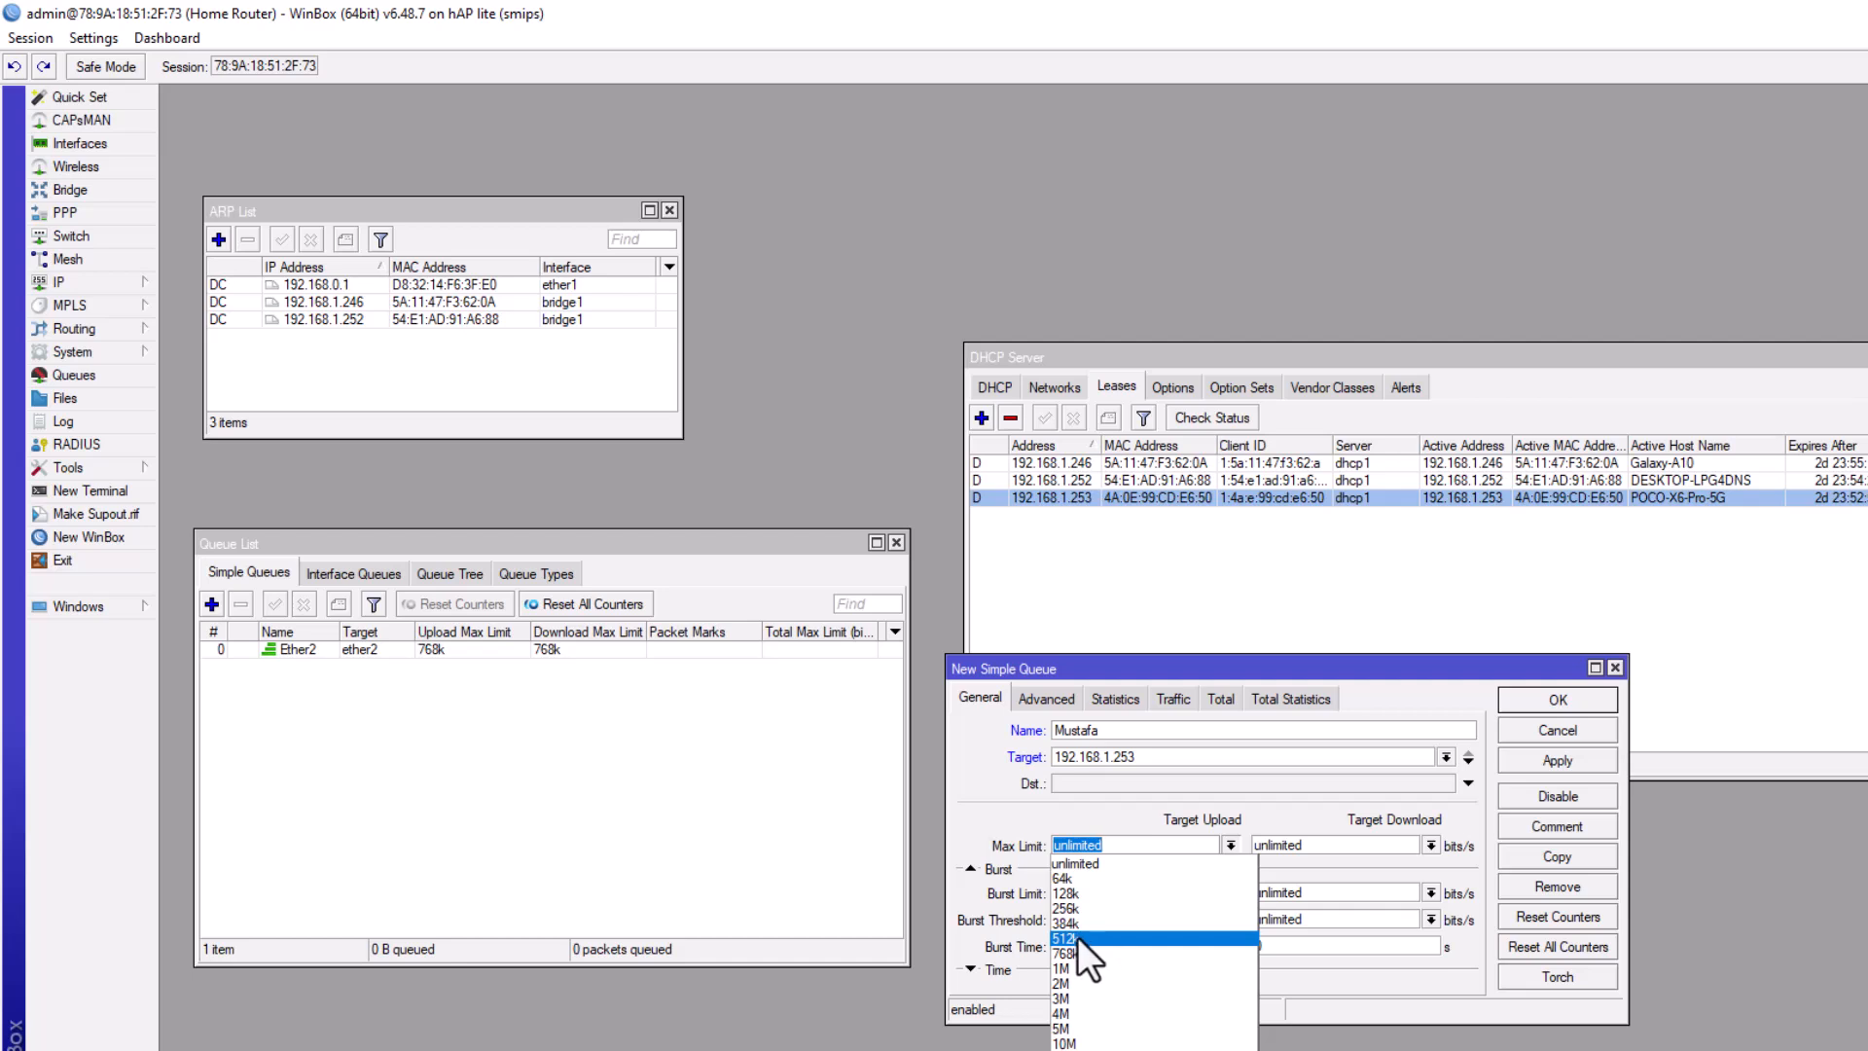
left_click(1067, 939)
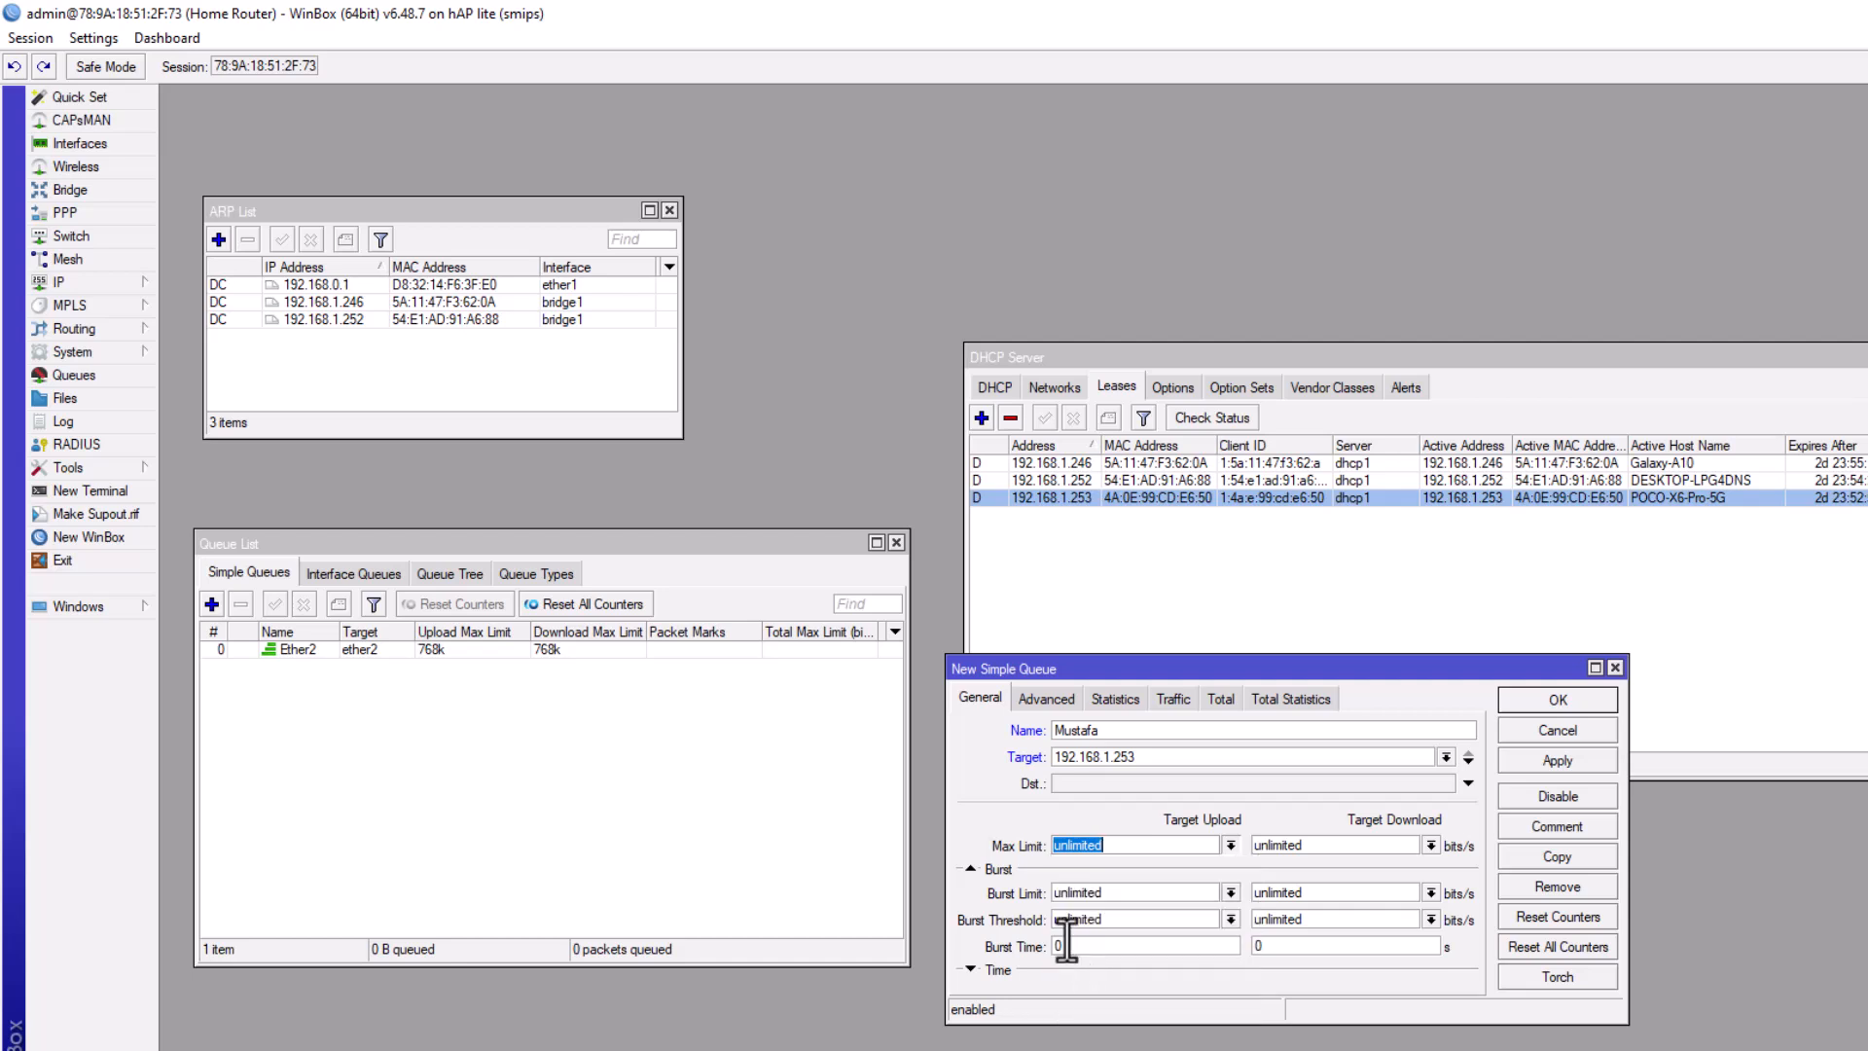
left_click(1430, 846)
left_click(1284, 938)
left_click(1541, 761)
left_click(1543, 701)
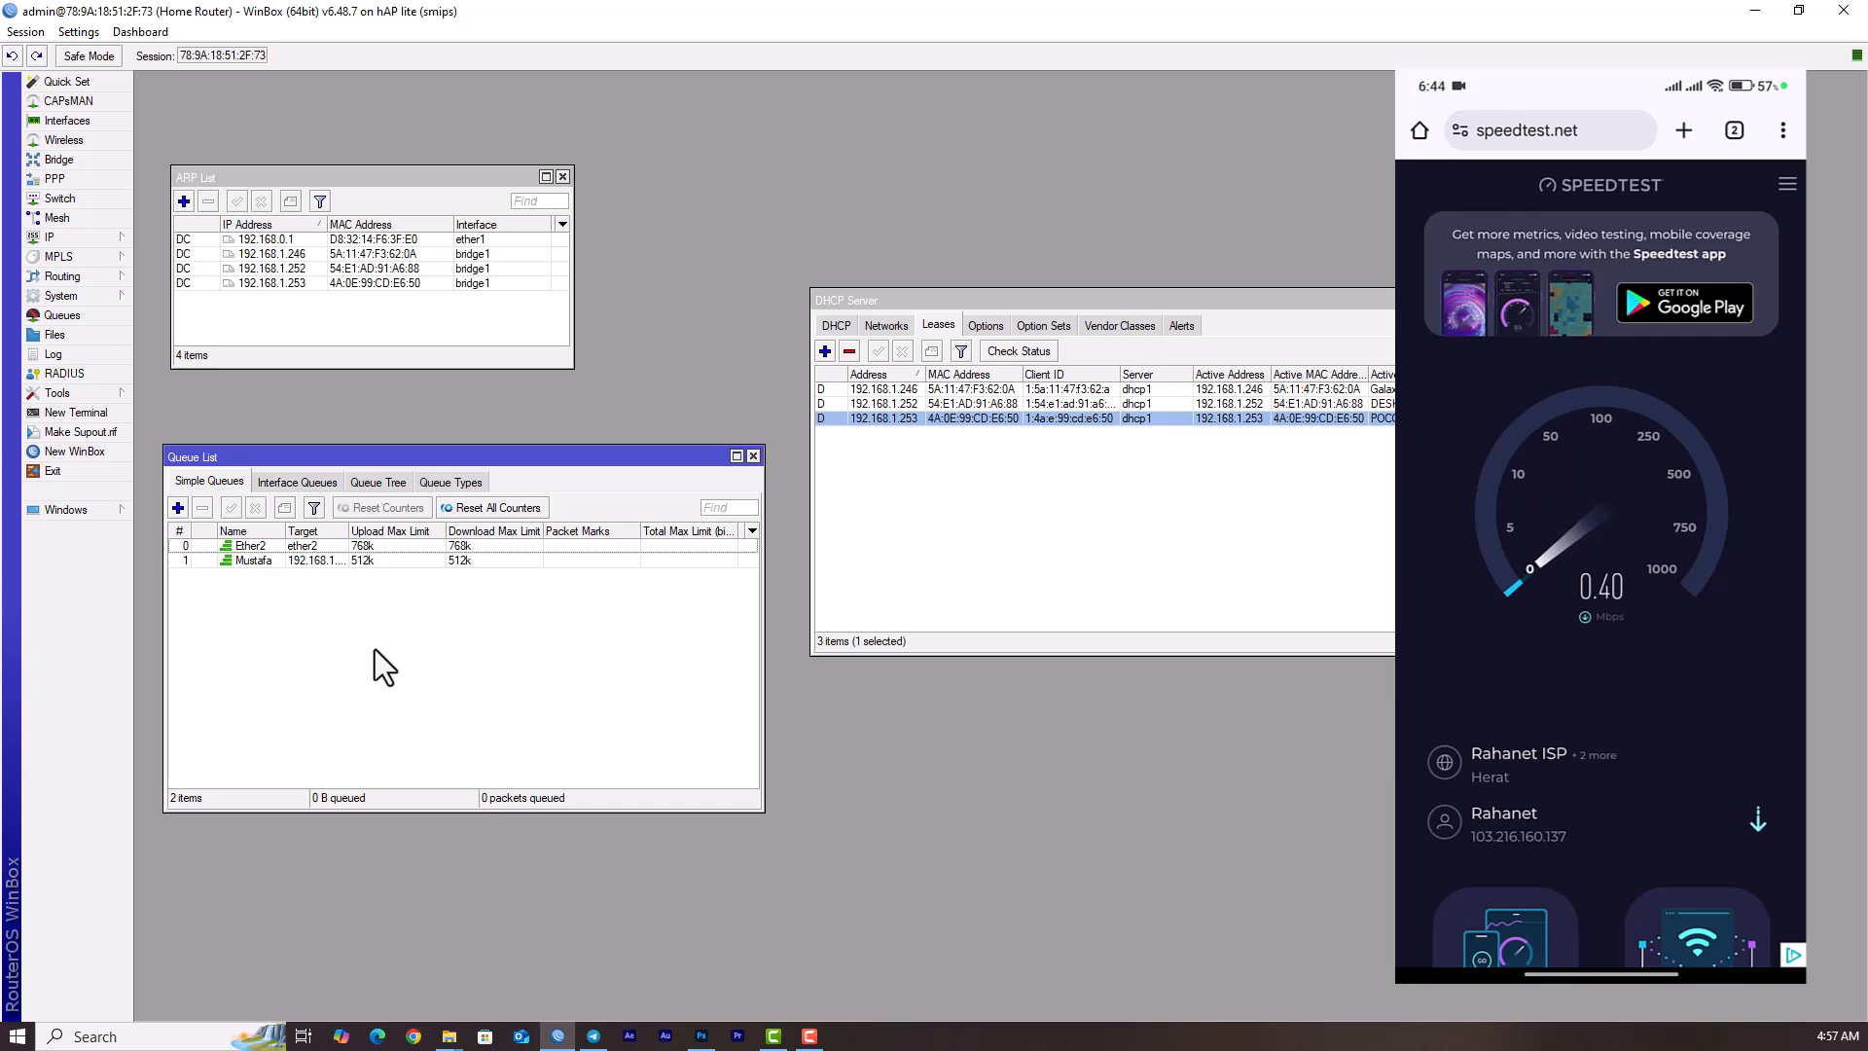
left_click_drag(349, 531, 414, 531)
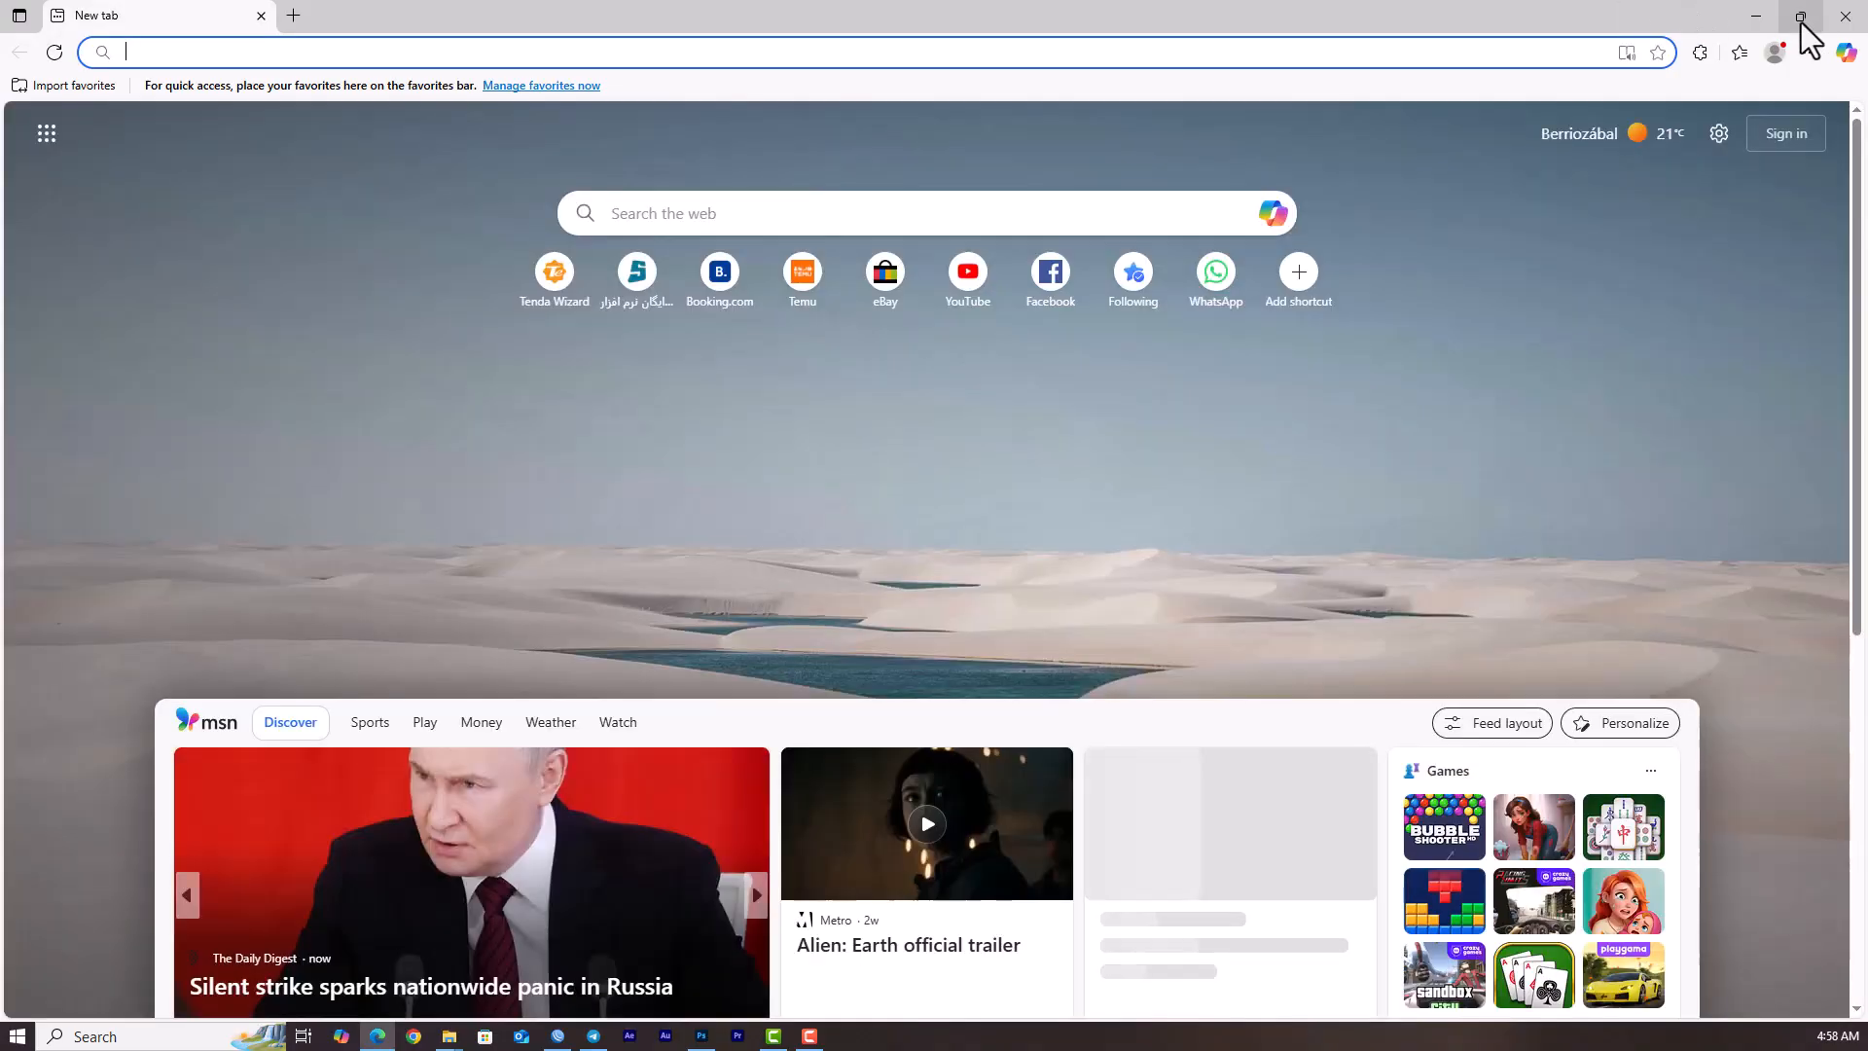
- Shrink the Edge window beside the queue list, search for "speed test", and run the Speedtest by Ookla
left_click(1801, 17)
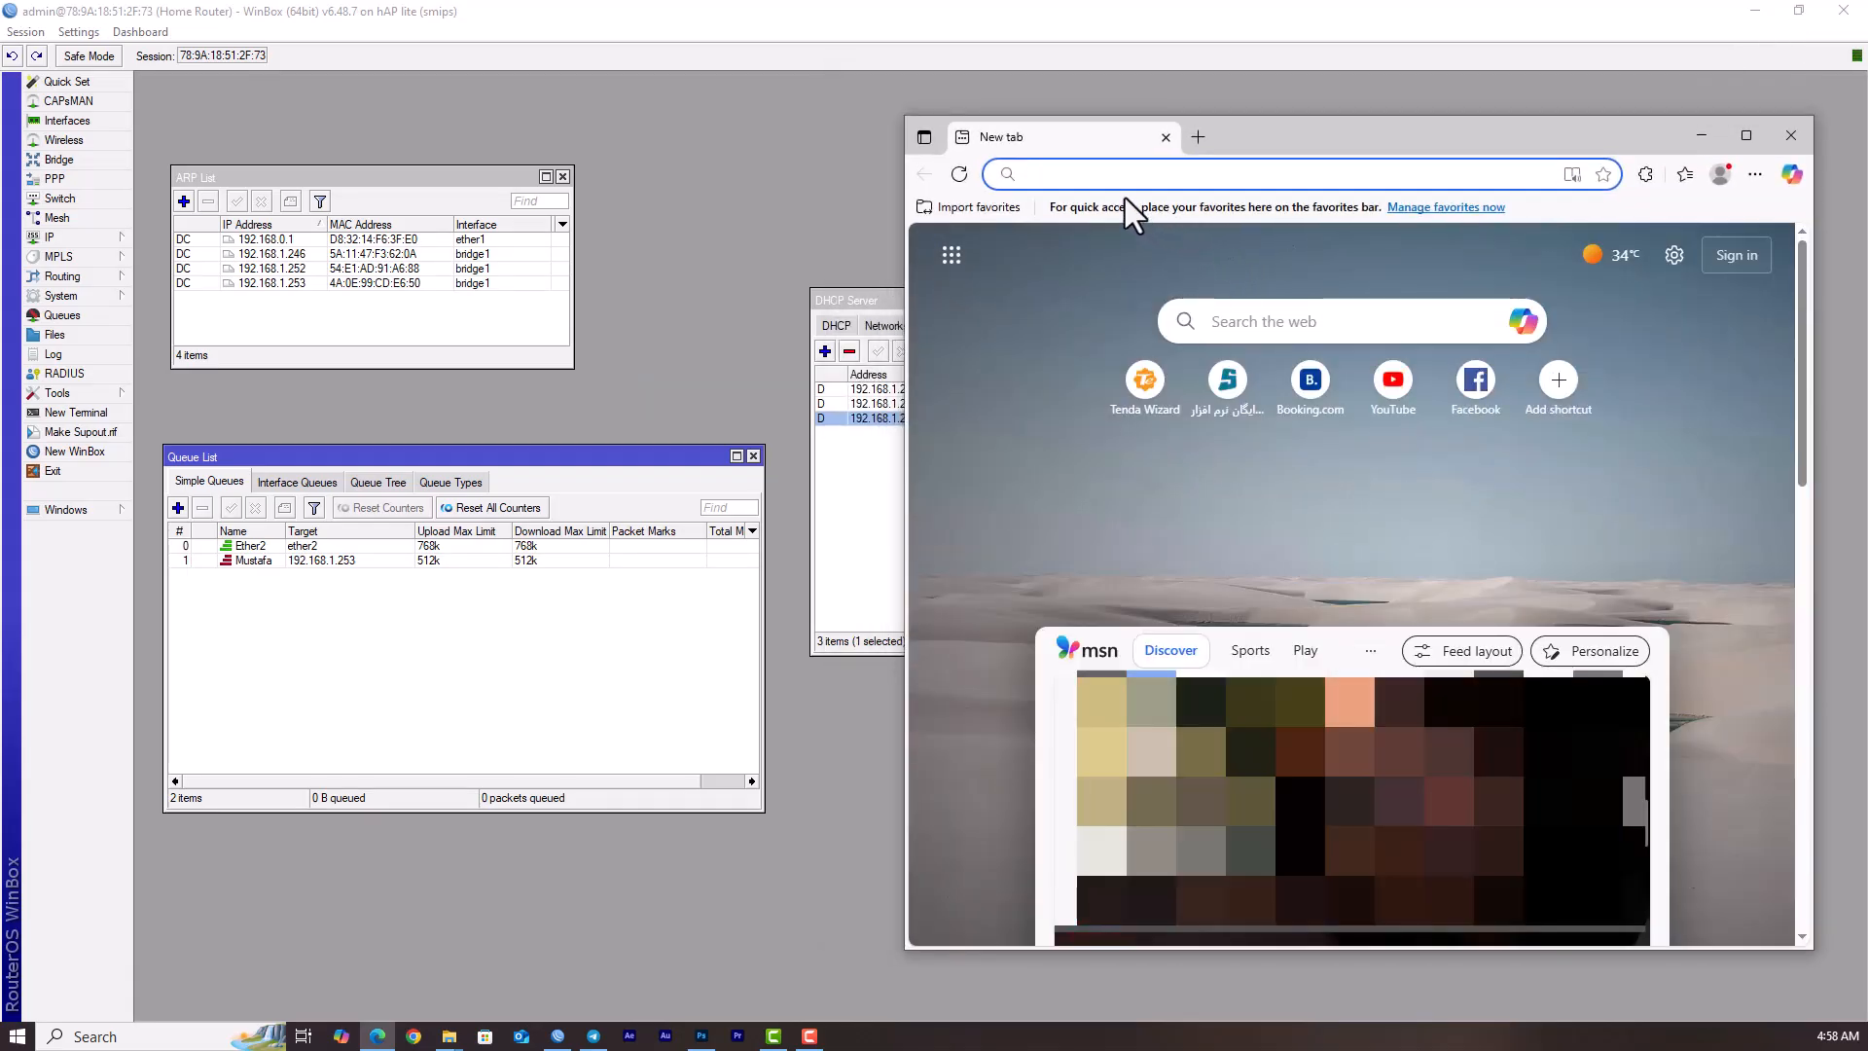
left_click(1095, 175)
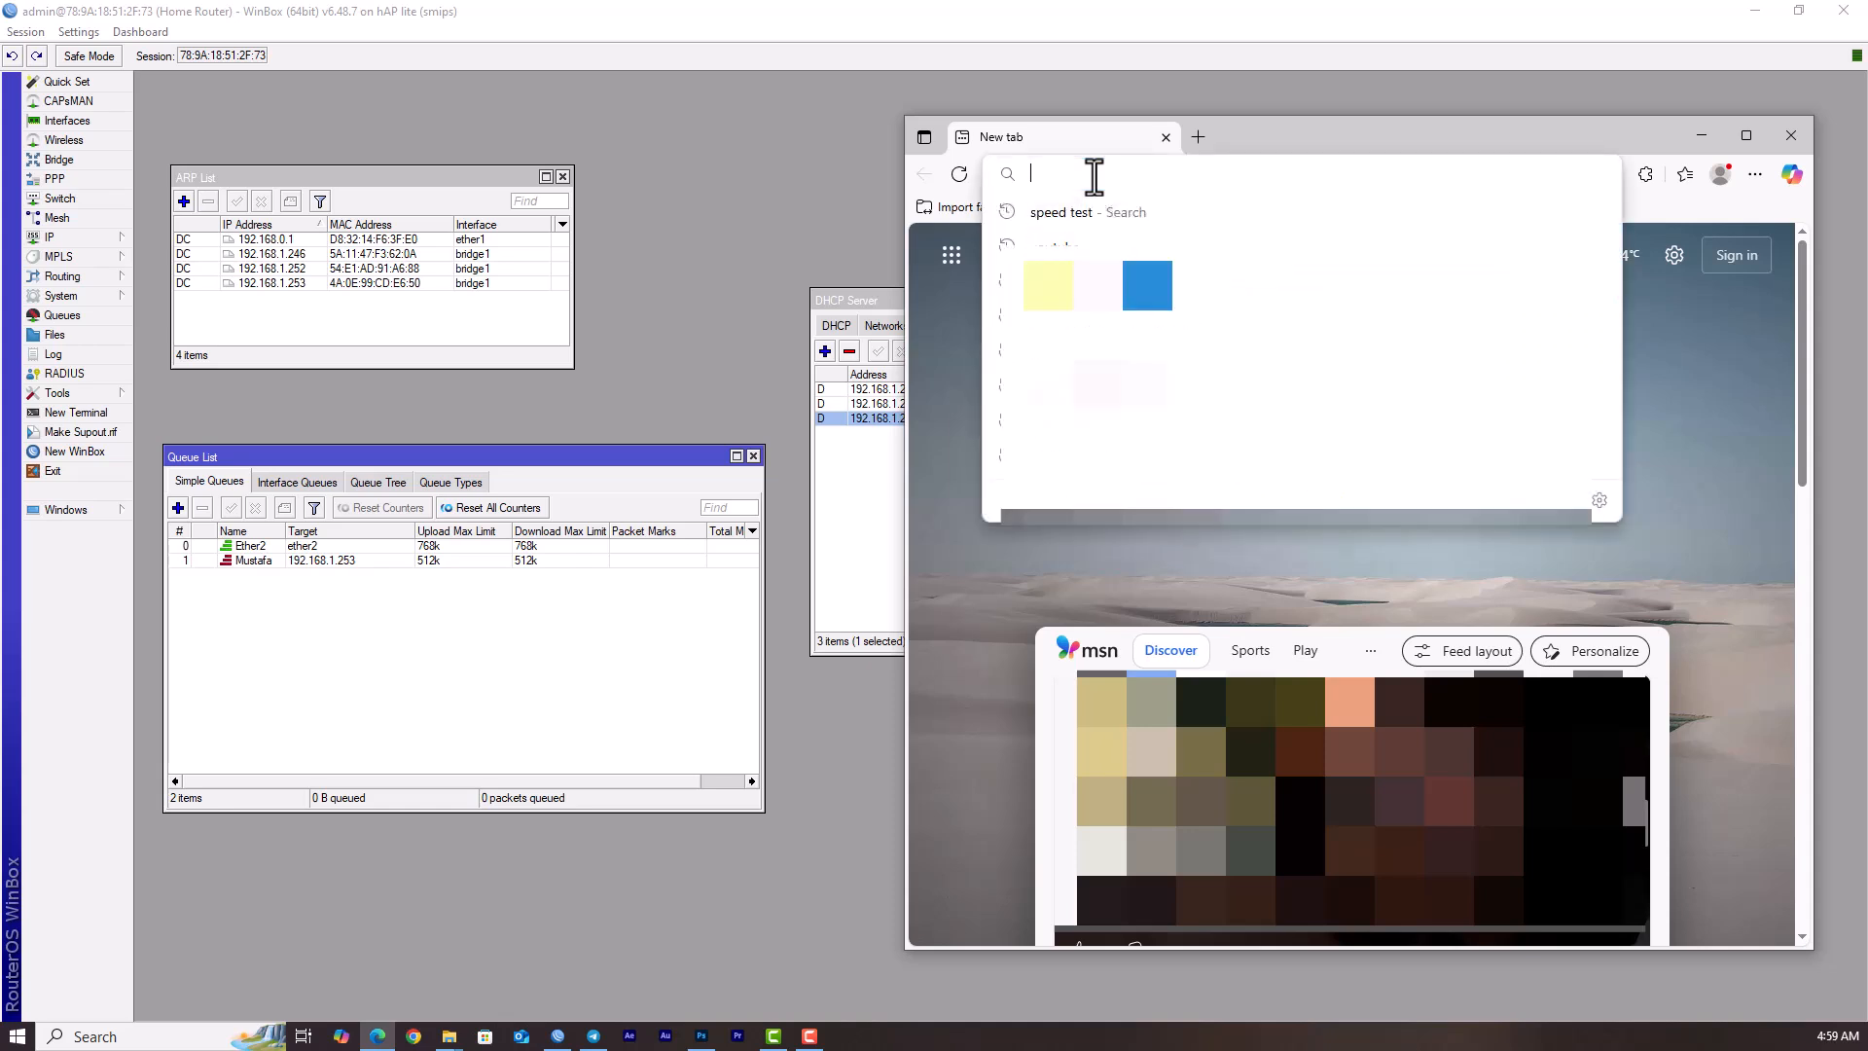
left_click(1080, 210)
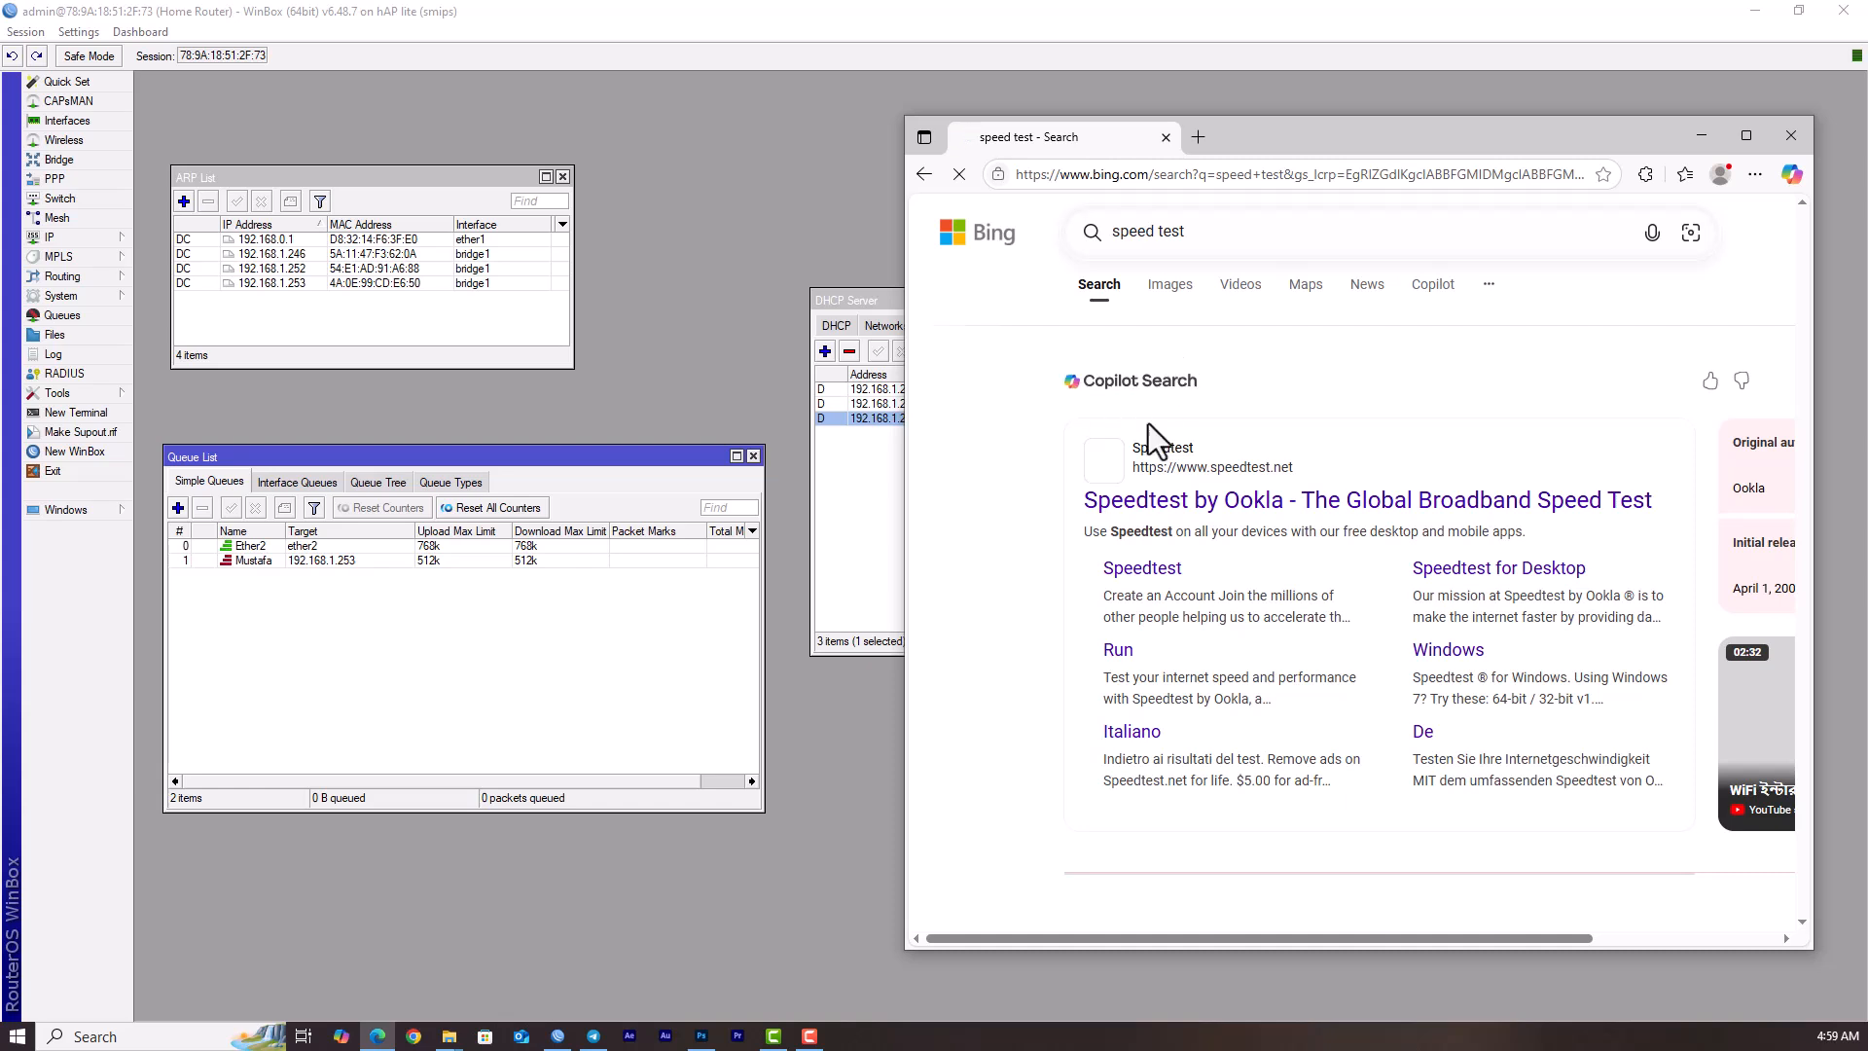
left_click(1165, 504)
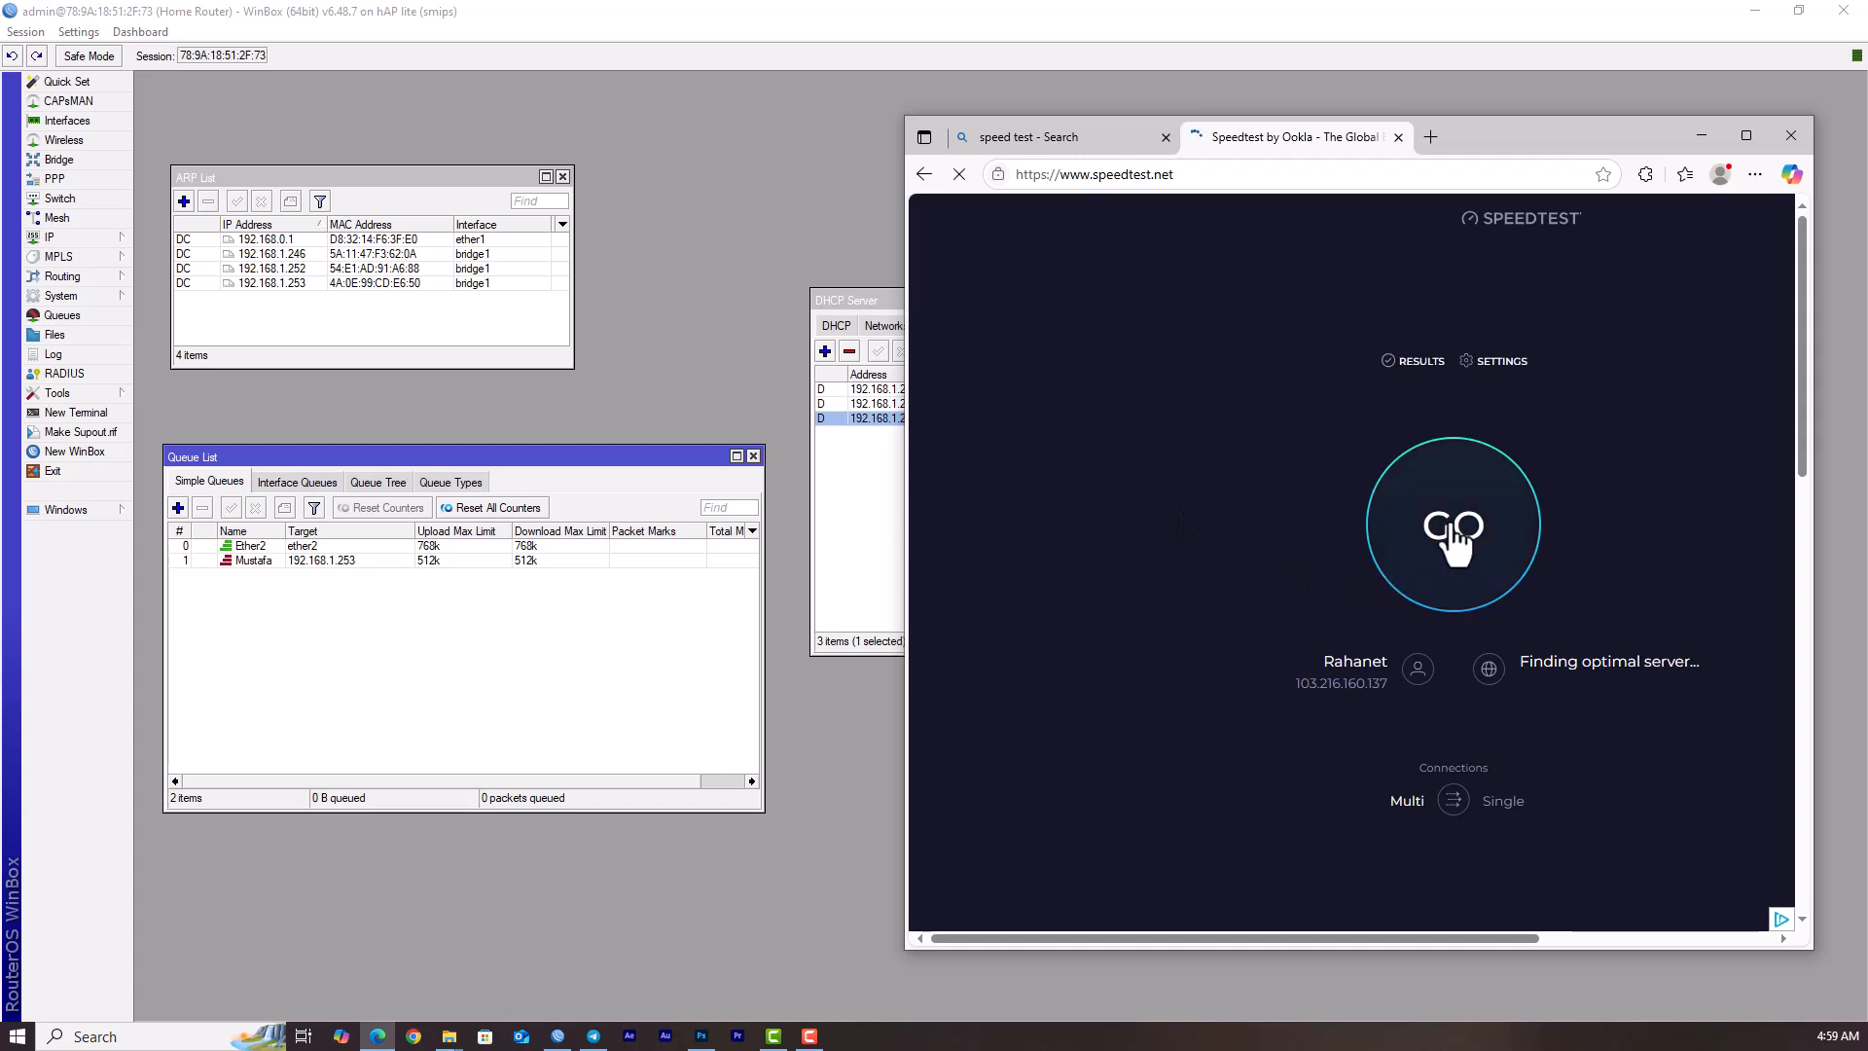
left_click(1451, 525)
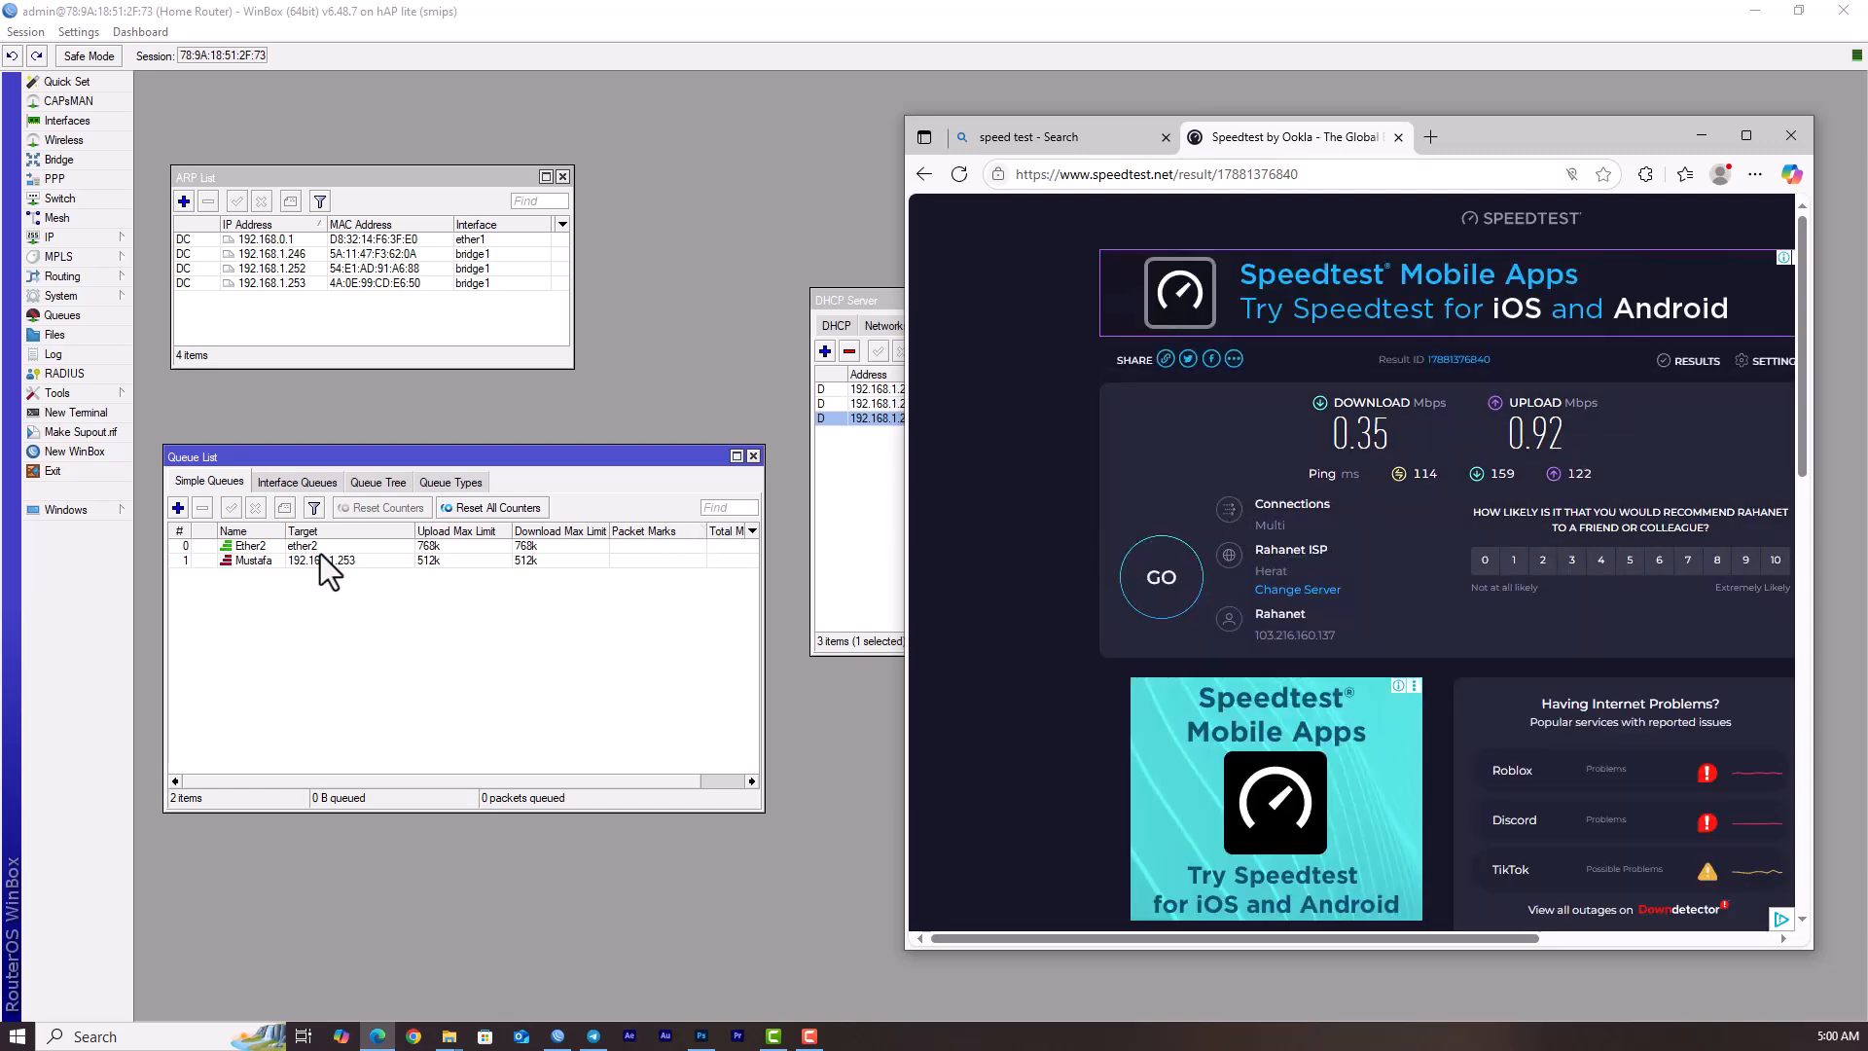
- Repeat the Speedtest in Edge with the Ether2 queue disabled for the run, and re-enable the queue
left_click(309, 547)
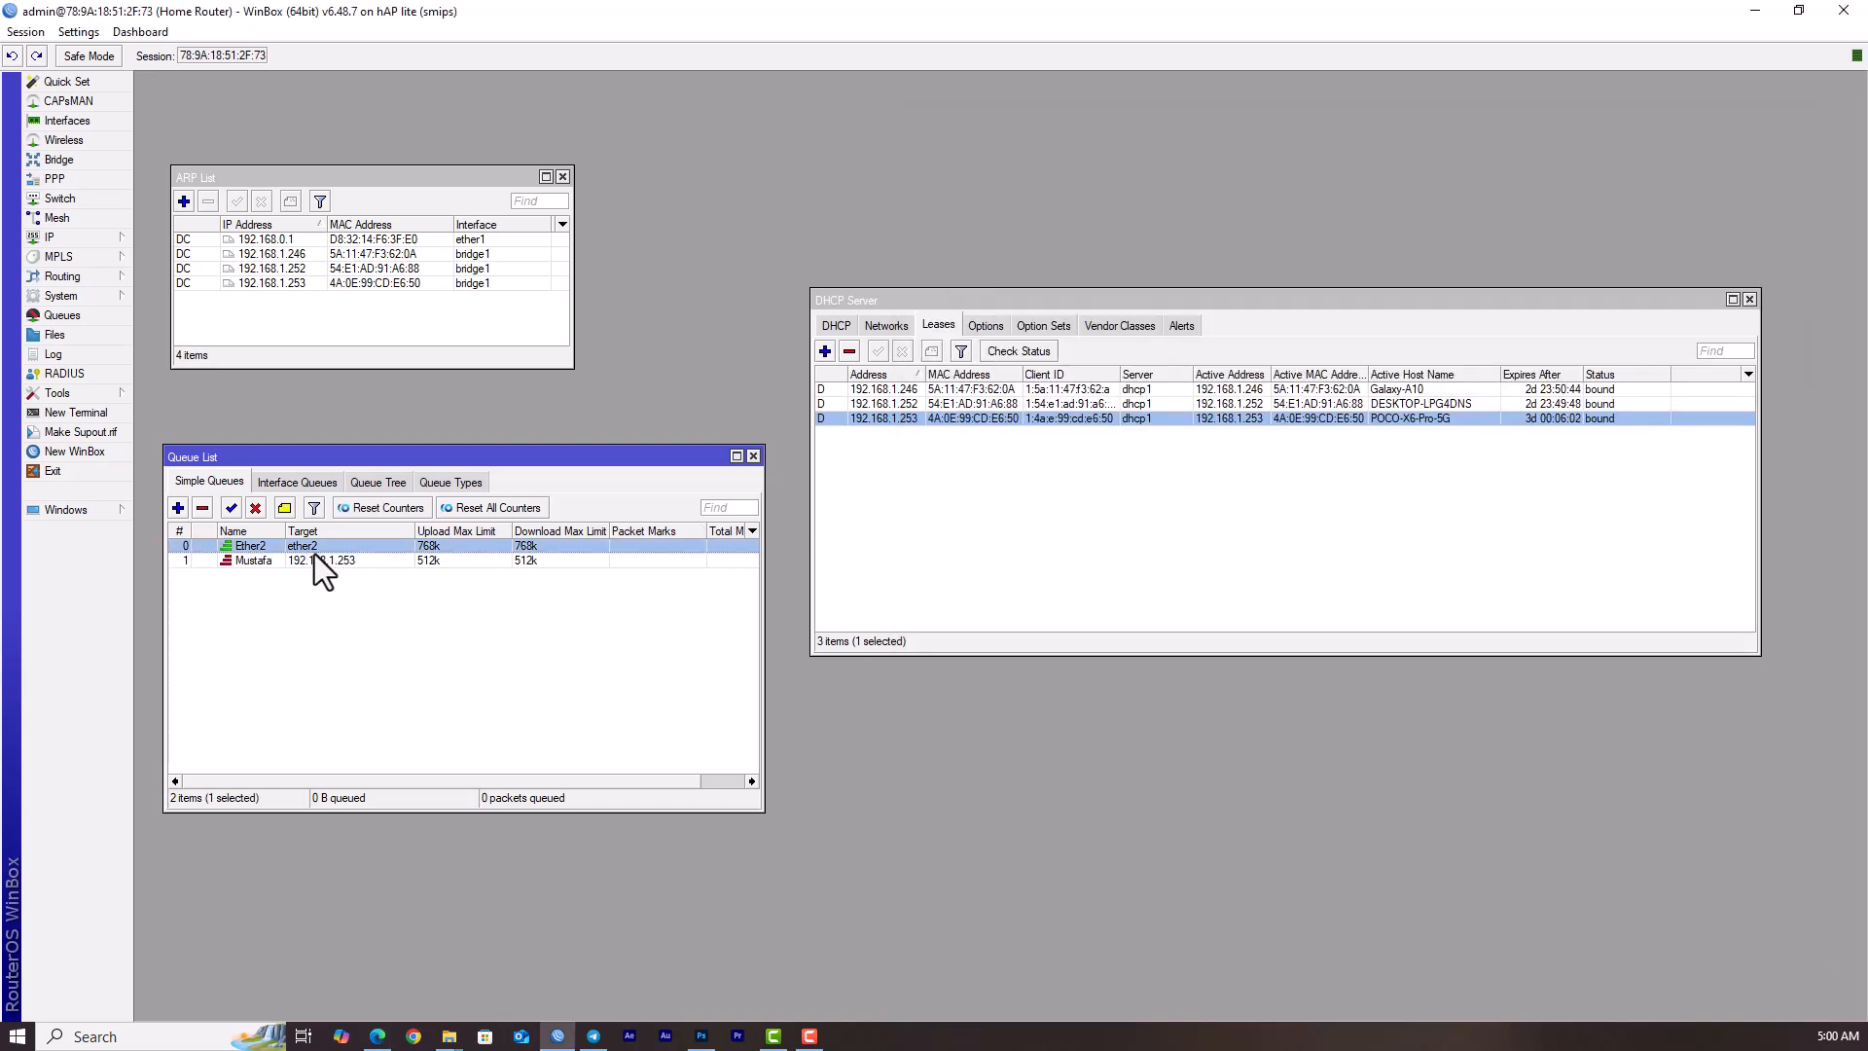
left_click(255, 507)
left_click(378, 1035)
left_click(1151, 583)
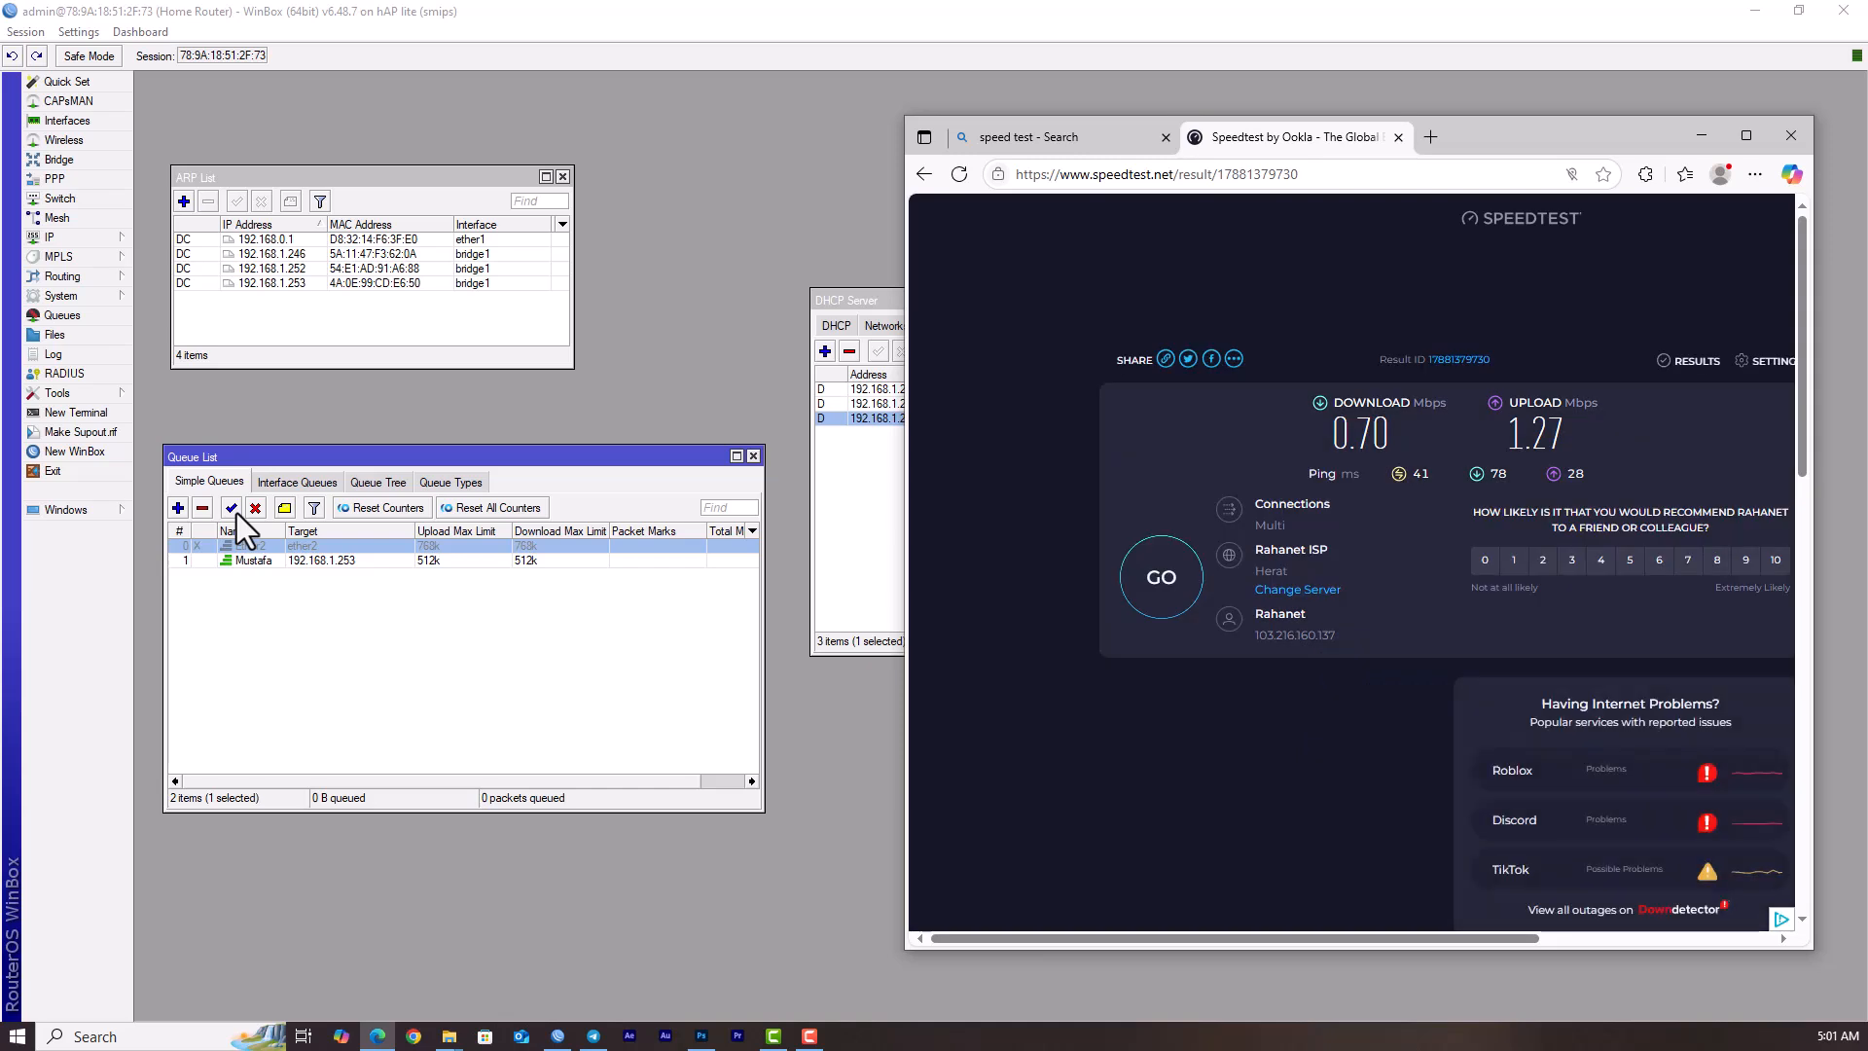
left_click(233, 509)
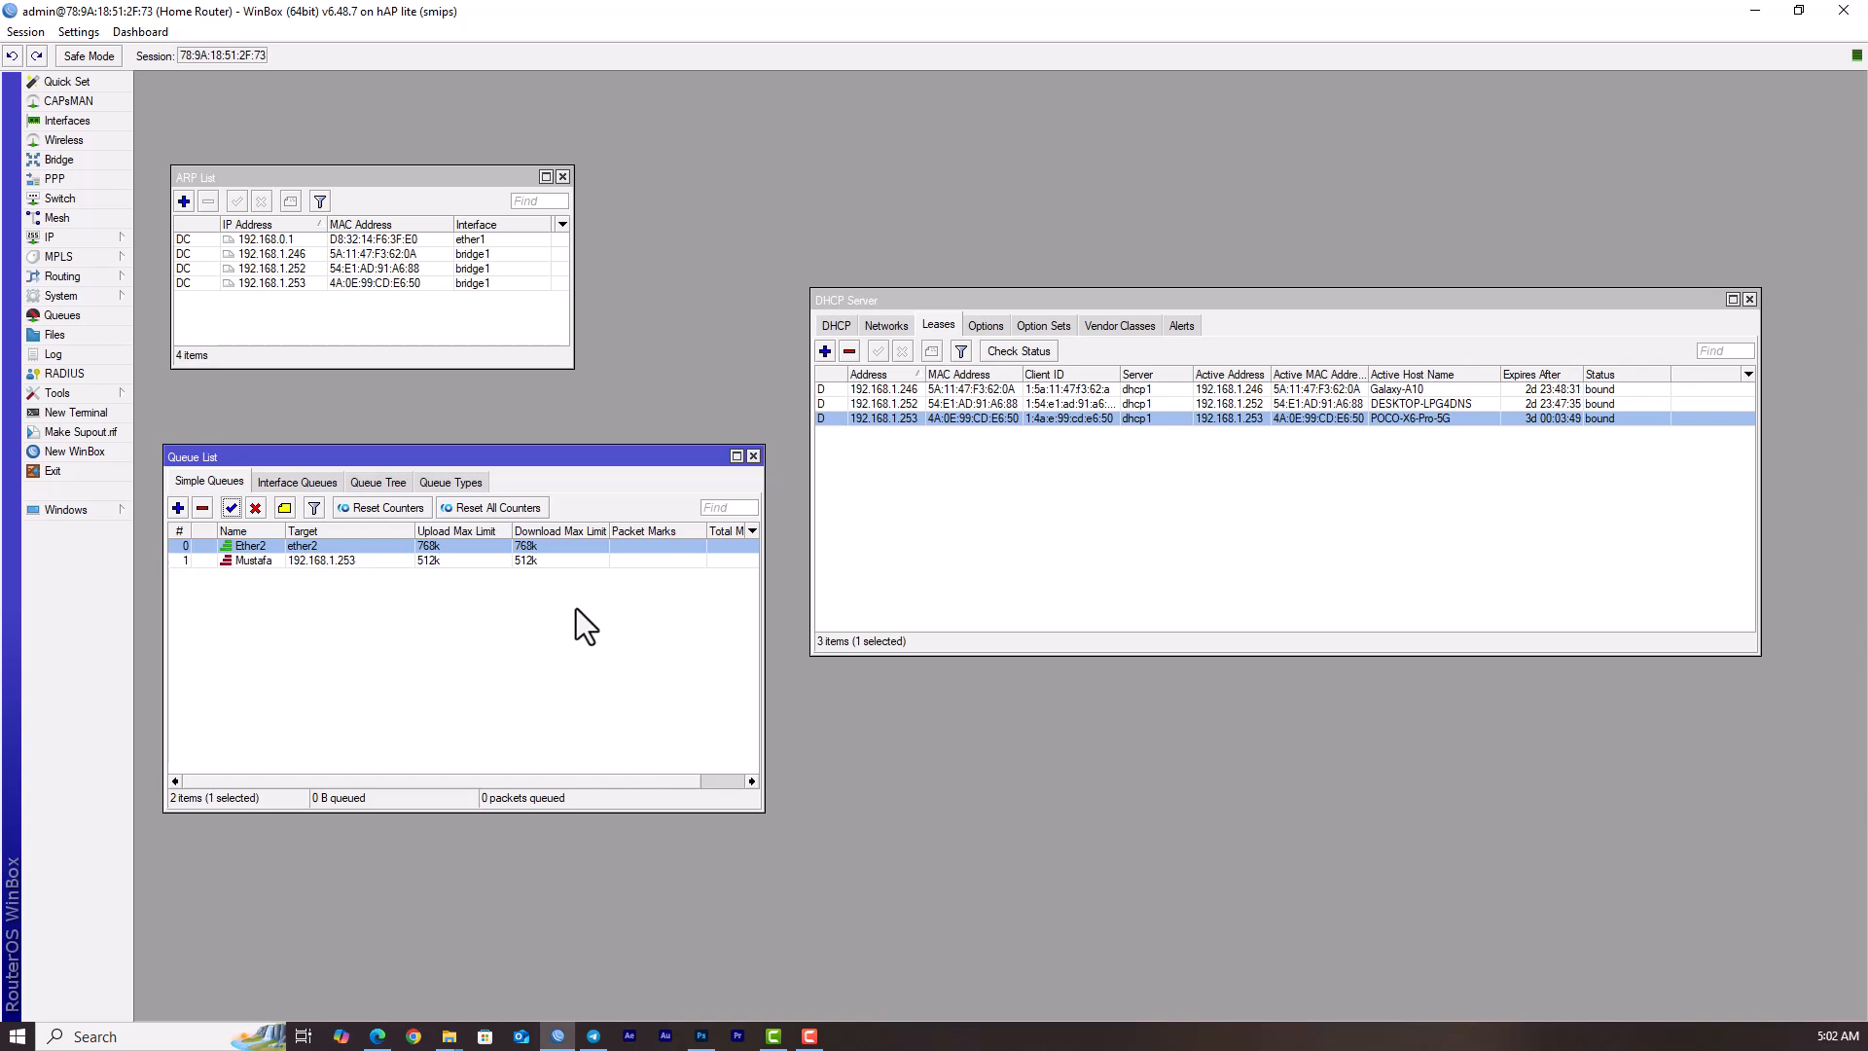
- Start a new simple queue named Ether3 with the ether3 interface as its target
left_click(175, 507)
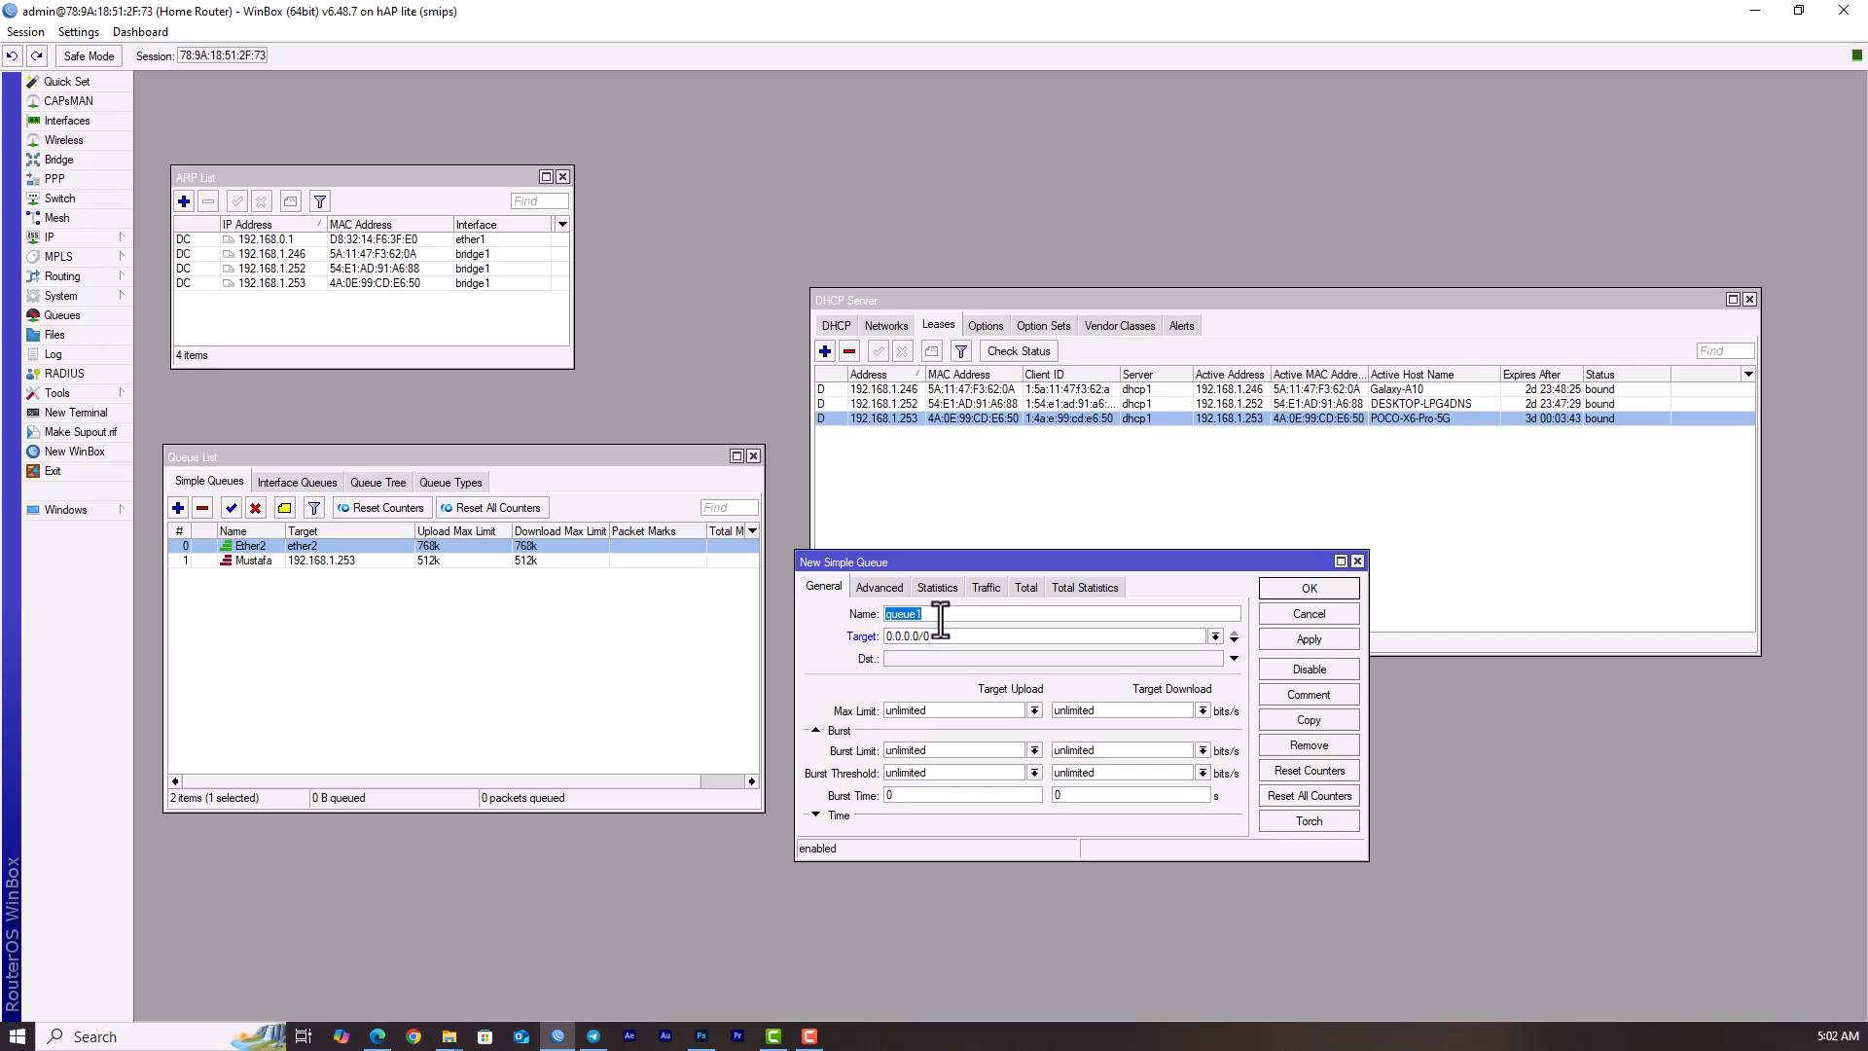
type("Ether3")
left_click(1216, 636)
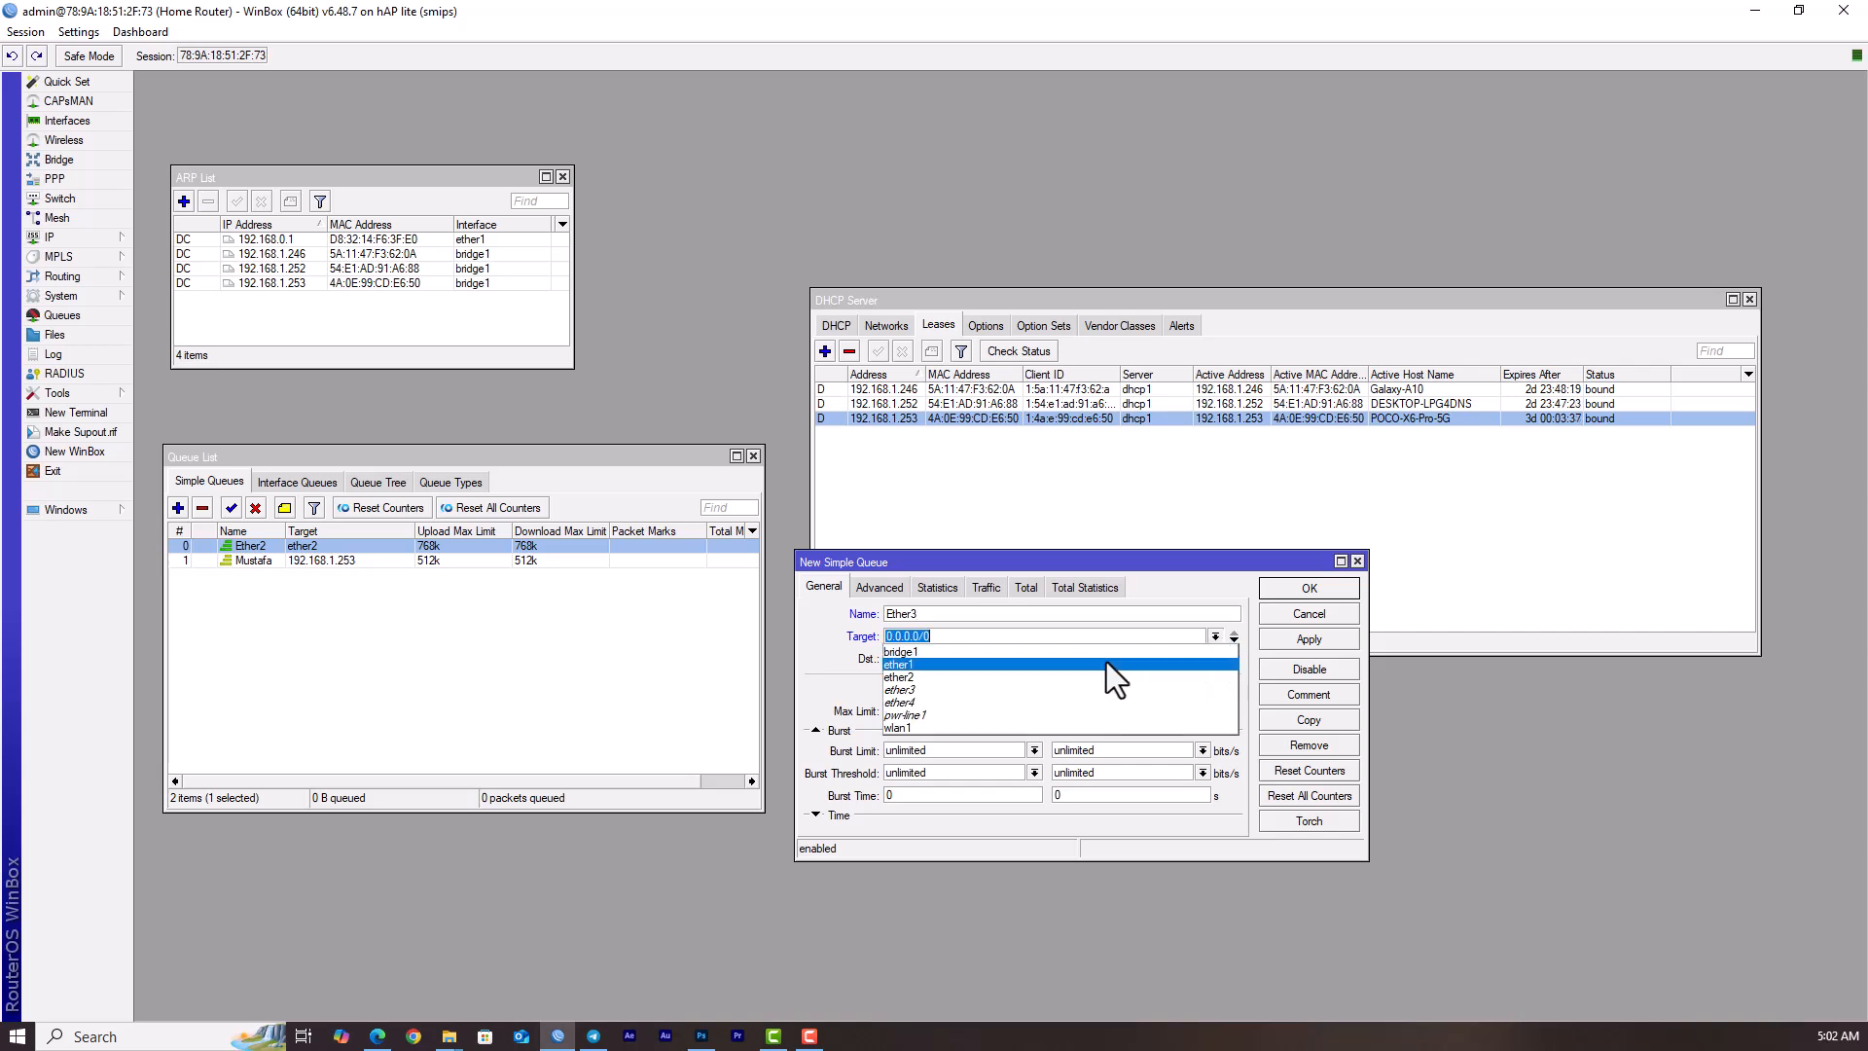
left_click(973, 693)
- Set the Ether3 queue's upload and download max limits to 2M and save the queue
left_click(1033, 710)
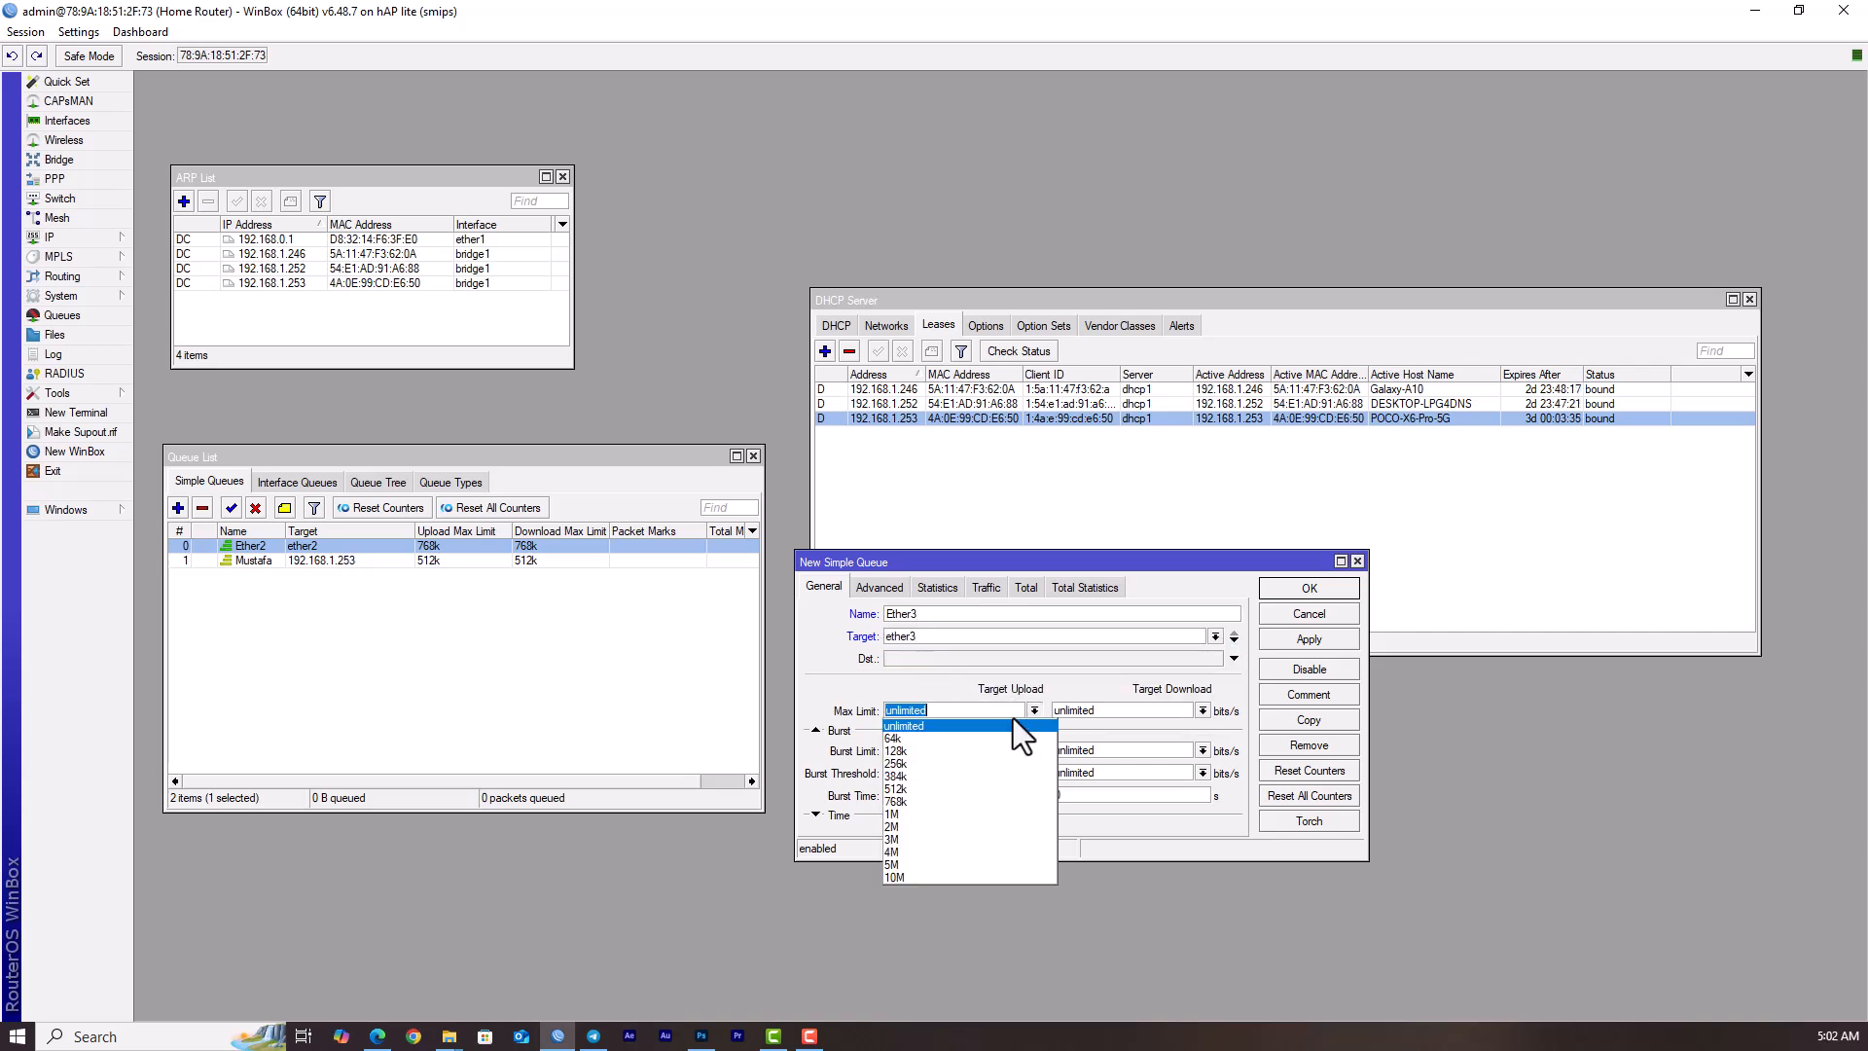
left_click(913, 825)
left_click(1202, 711)
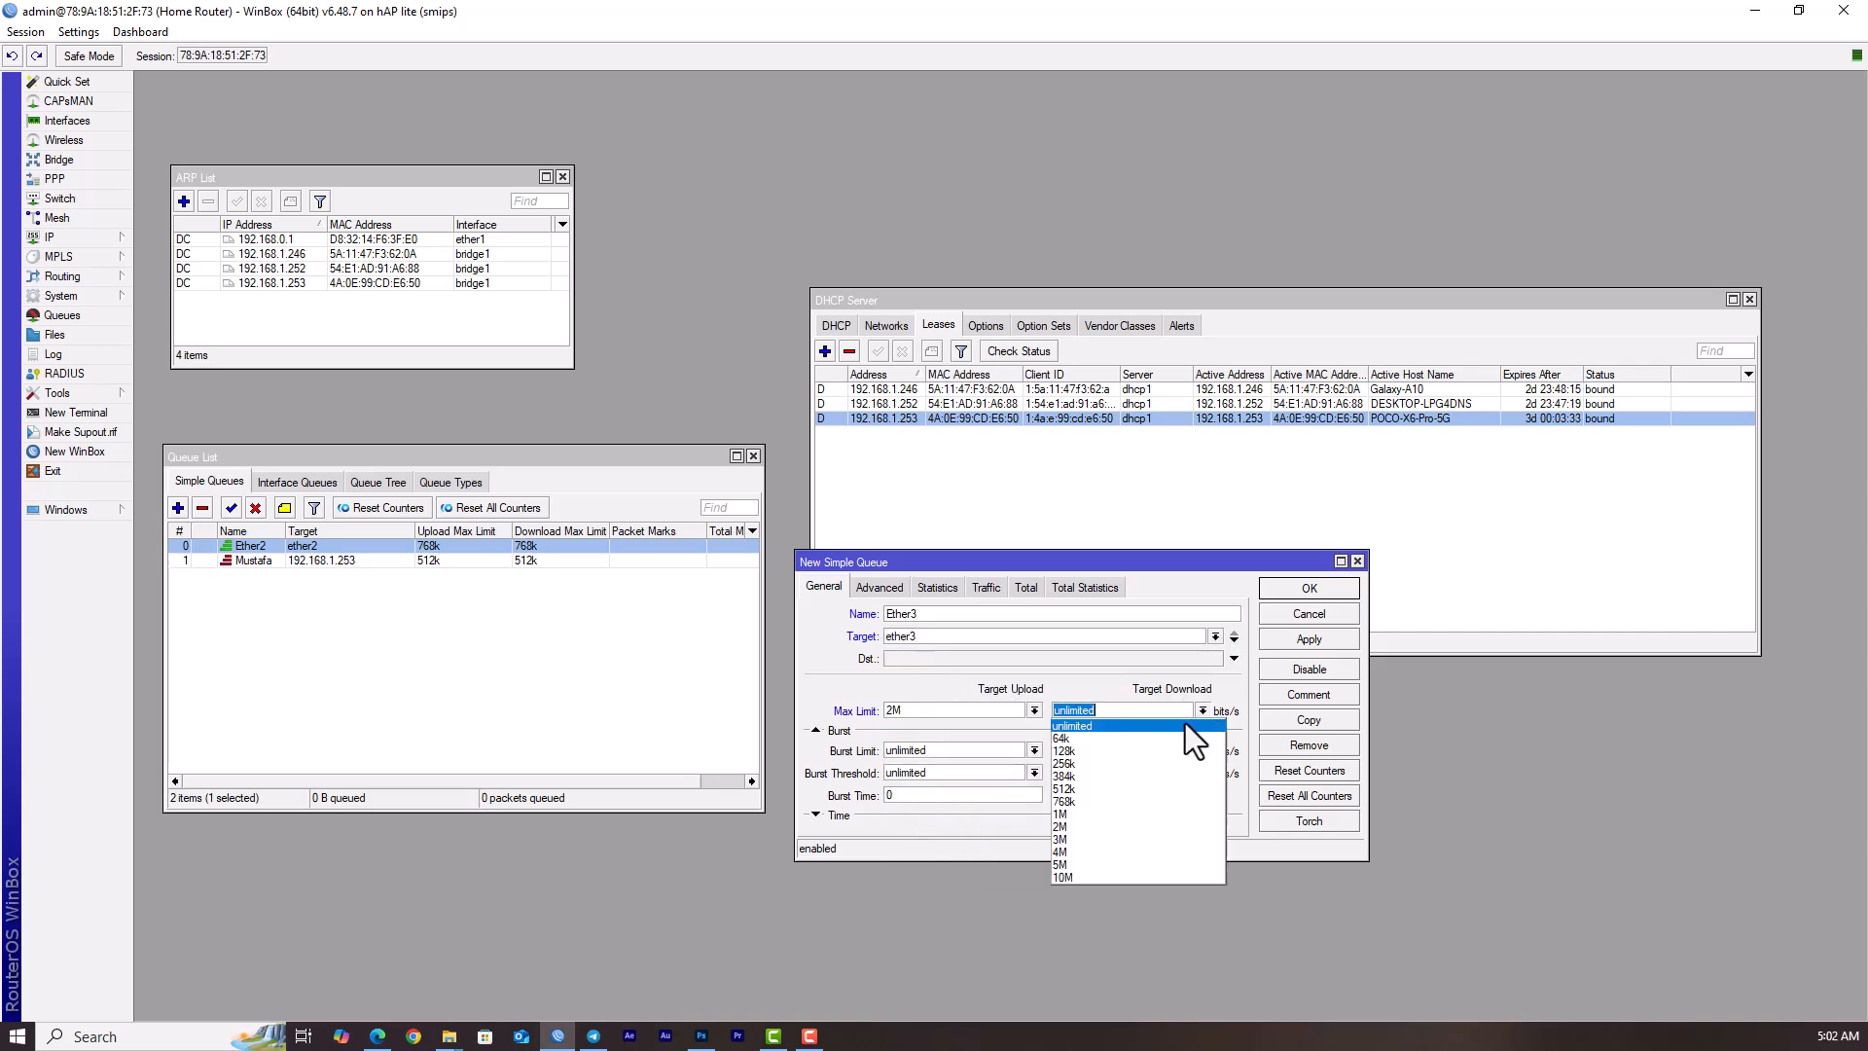
left_click(1083, 820)
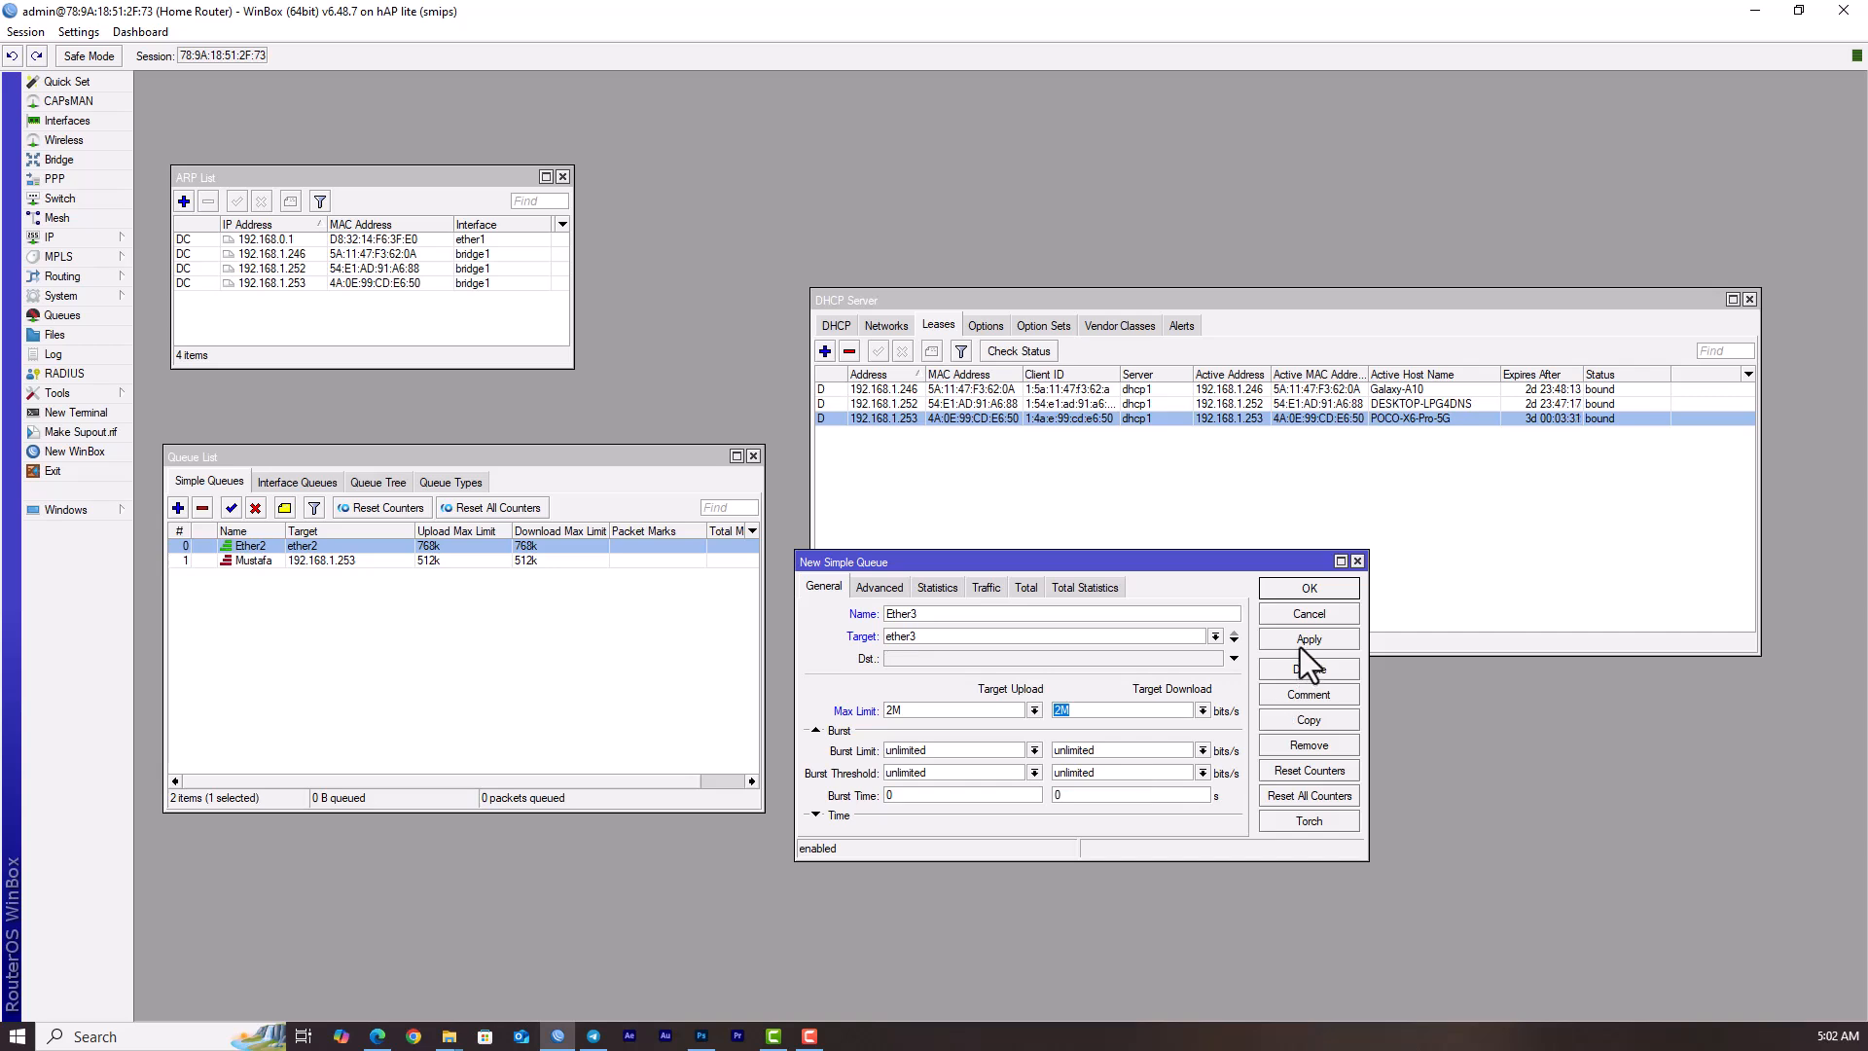
left_click(1296, 589)
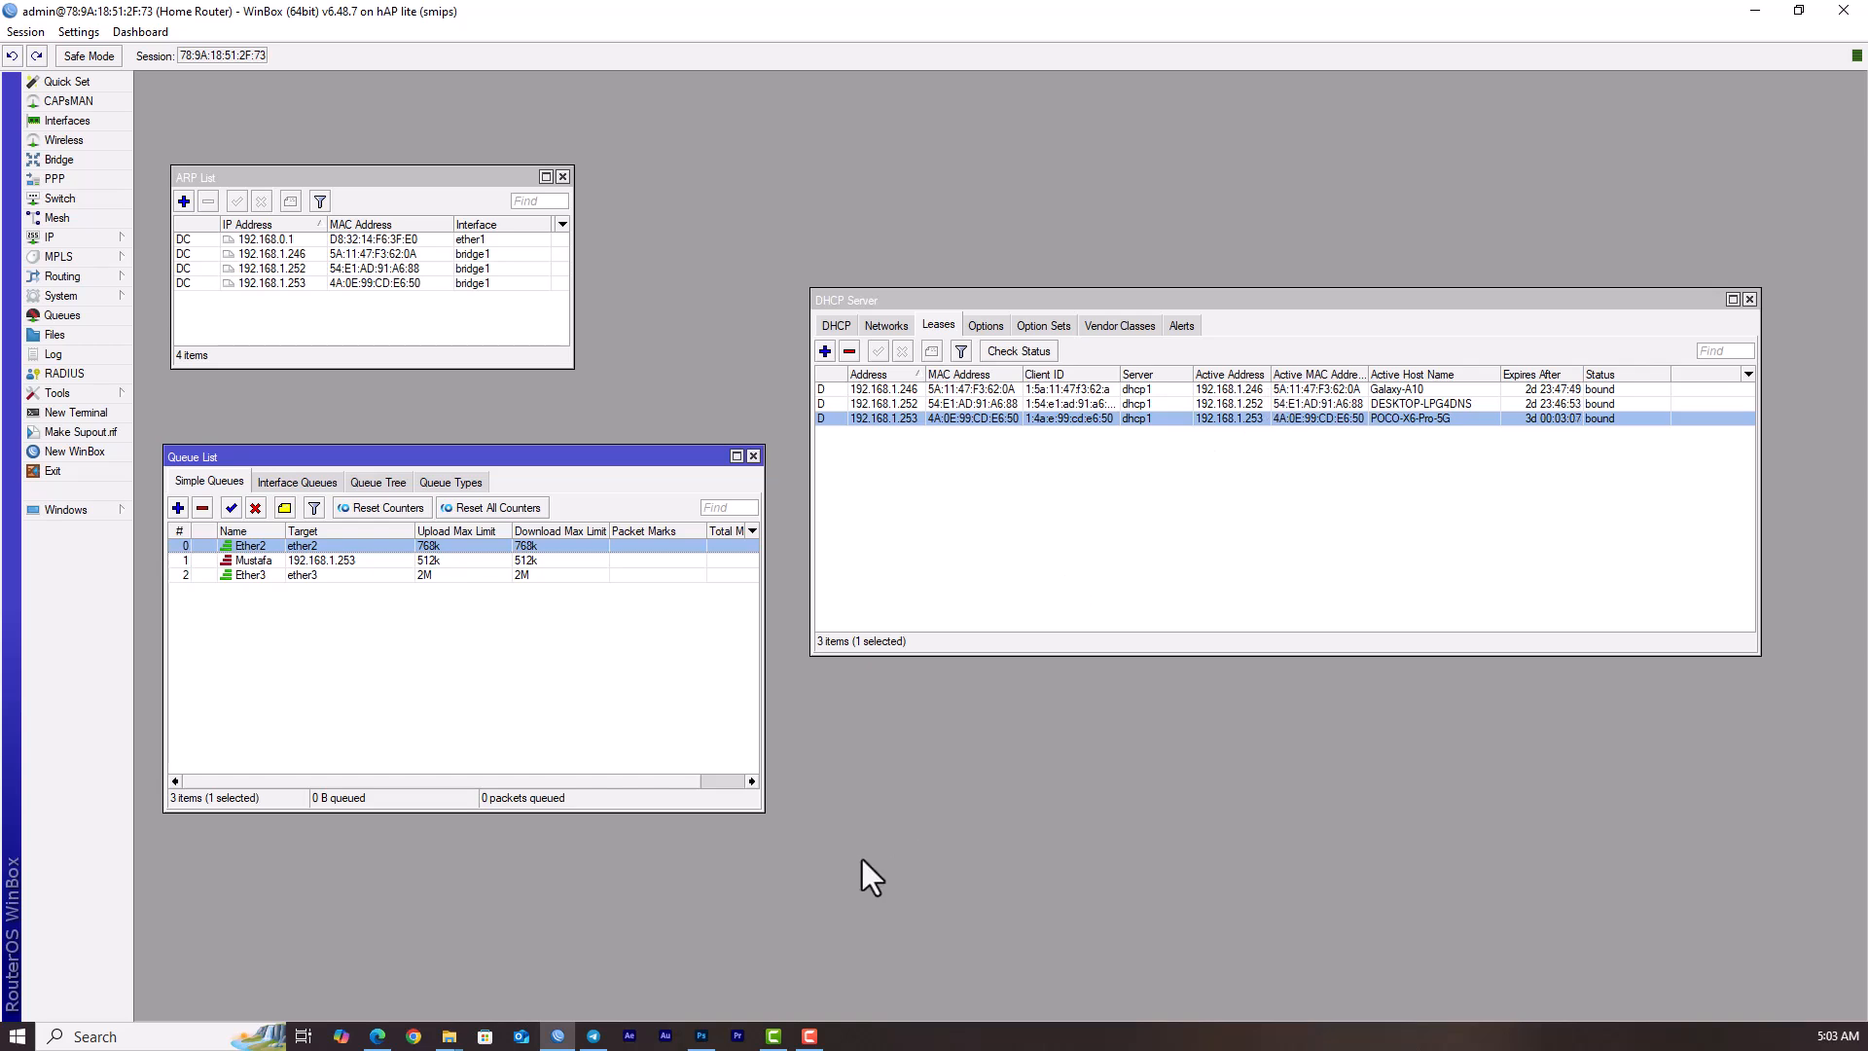
left_click(808, 1036)
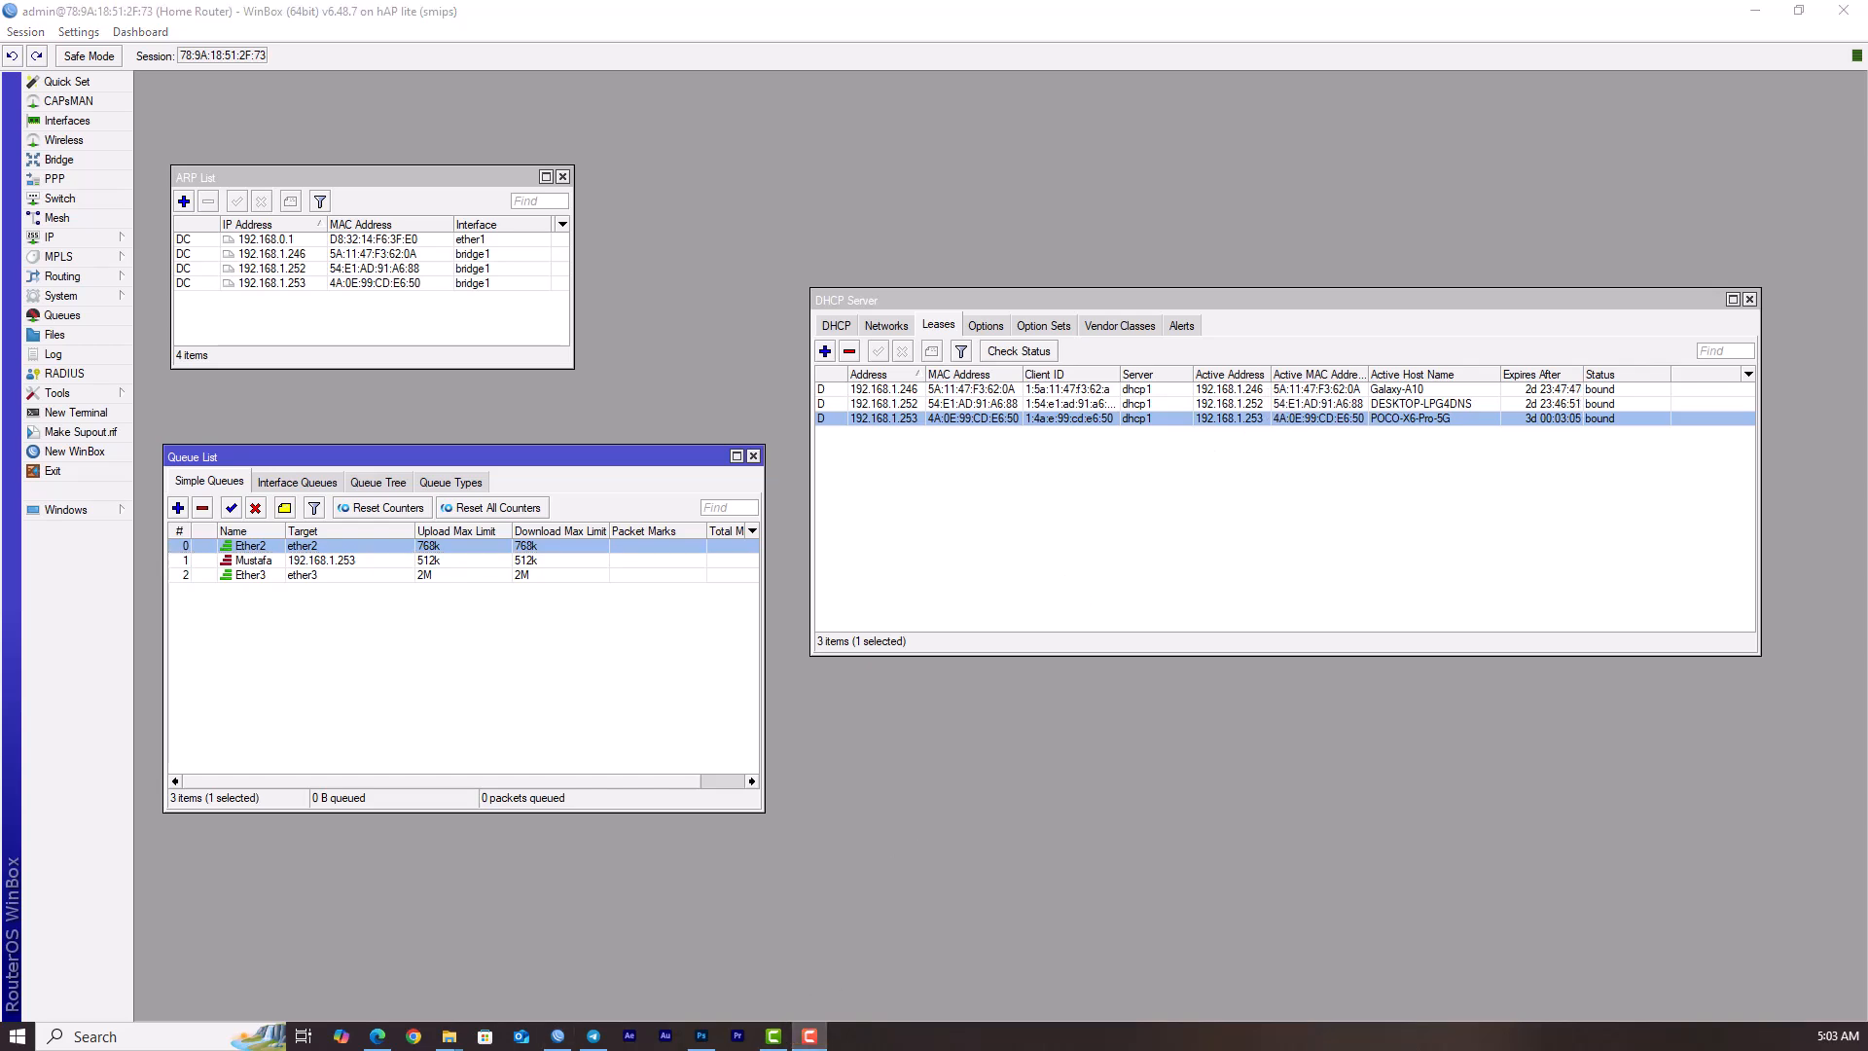